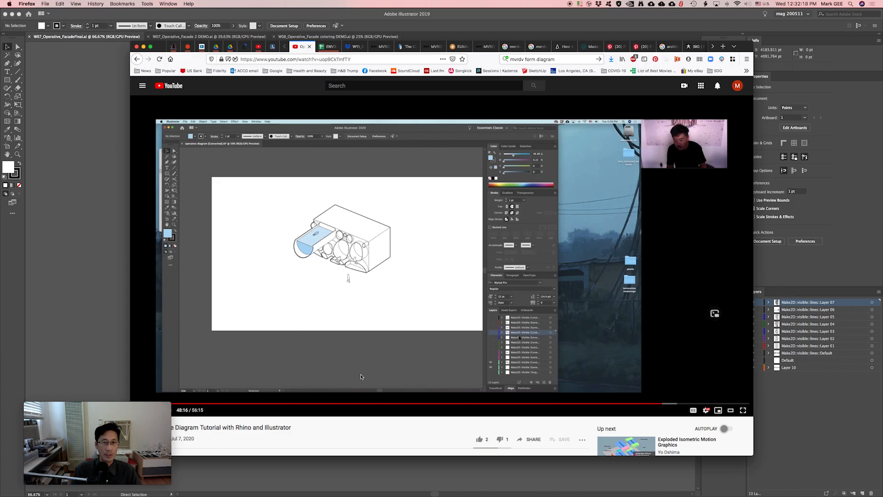
- Switch to Illustrator, look over the facade coloring DEMO document, and close W07_Operative_FacadeFinal.ai
click(106, 158)
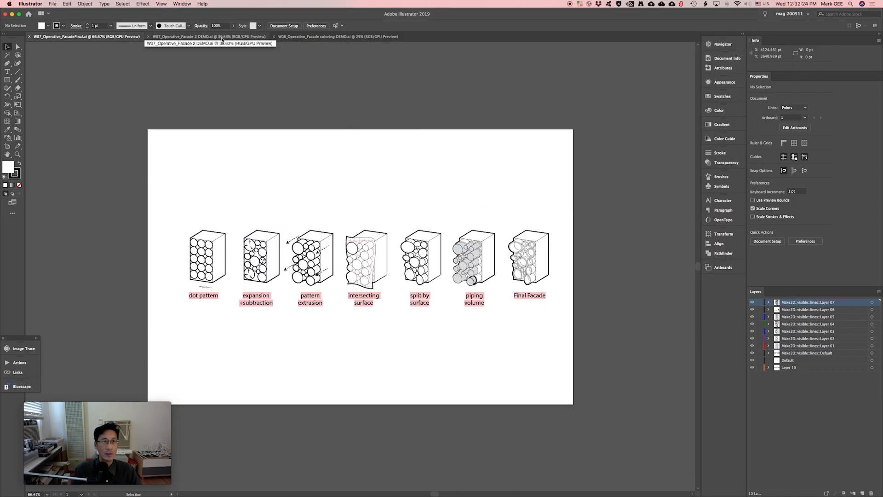
click(337, 36)
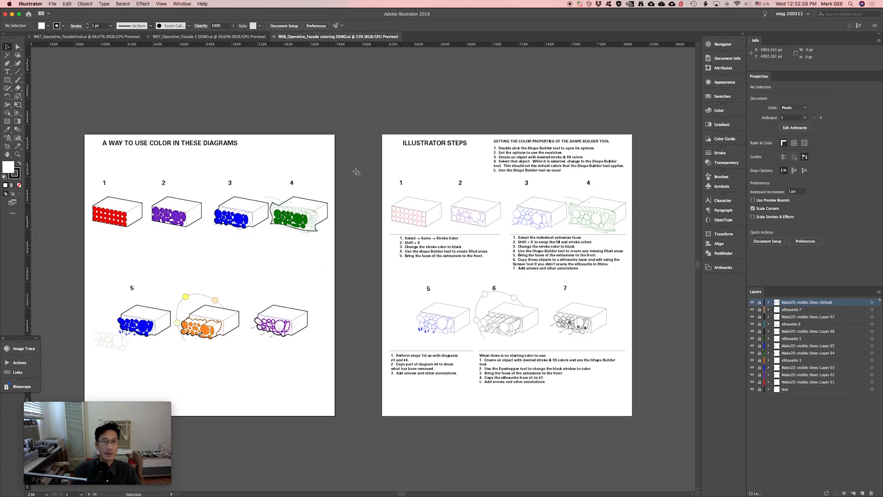
scroll(350, 161, down, 2)
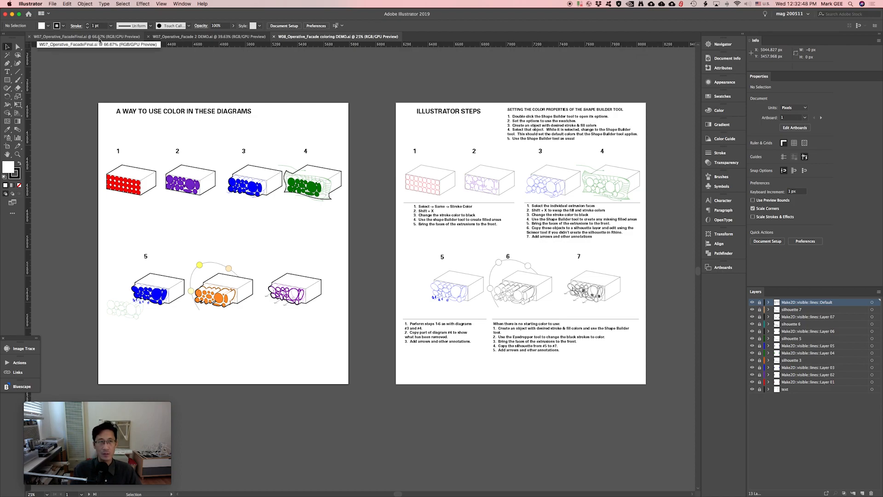
click(100, 39)
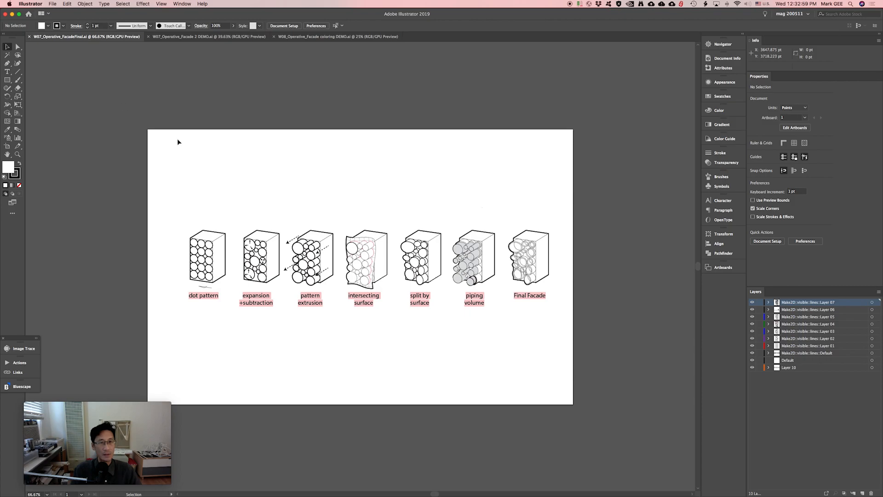
click(30, 37)
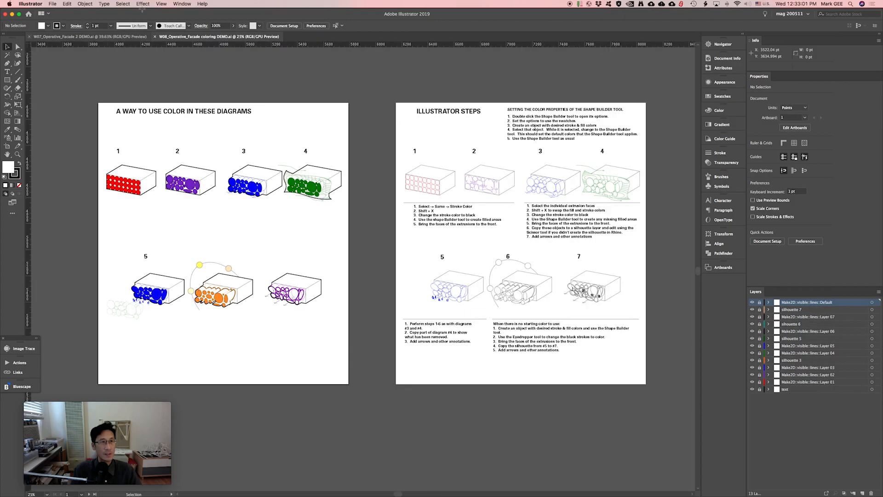
- Tile the two remaining open documents side by side
click(182, 3)
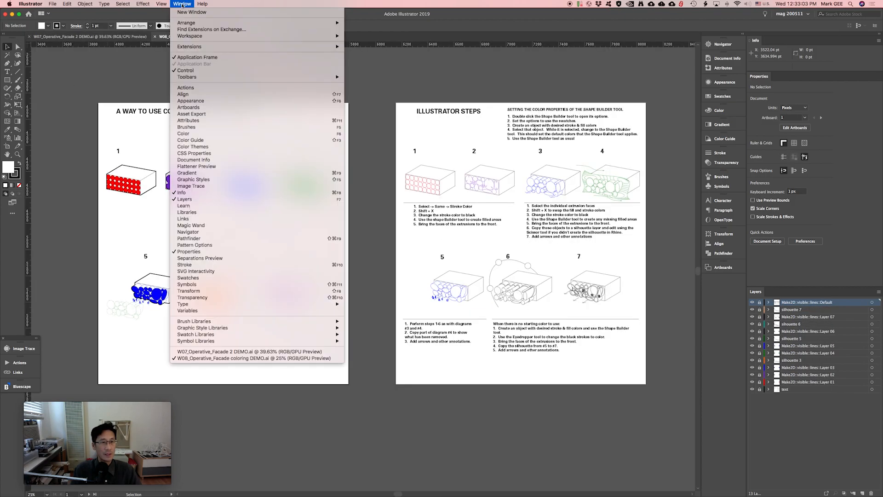
mouse_move(184, 27)
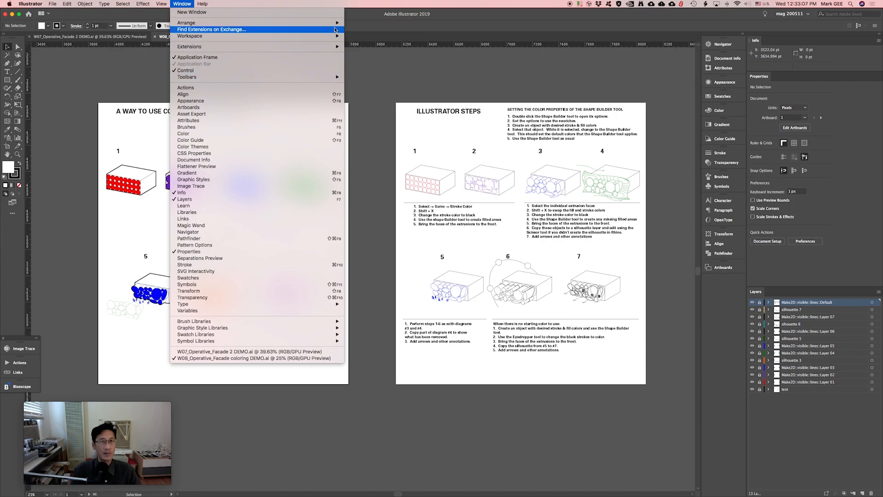
click(364, 29)
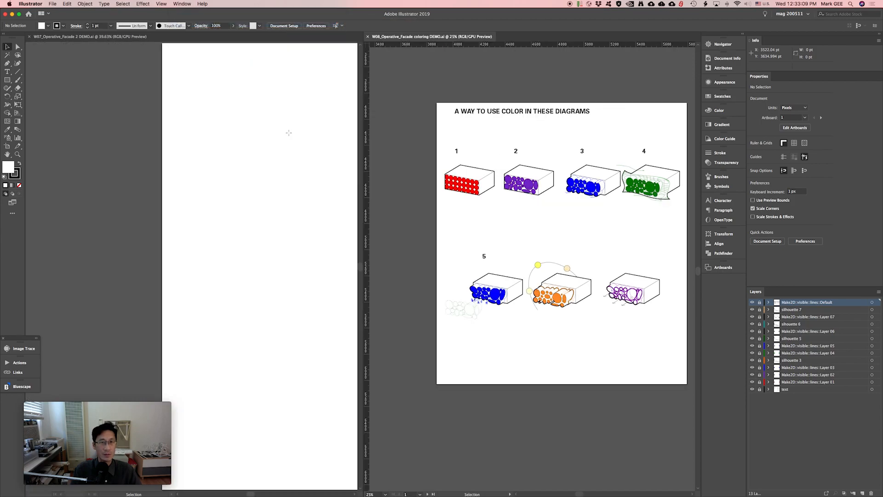
- Examine the two rows of box diagrams in W07_Operative_Facade 2 DEMO.ai alongside the colored reference diagrams in the coloring document
click(268, 178)
key(super+0)
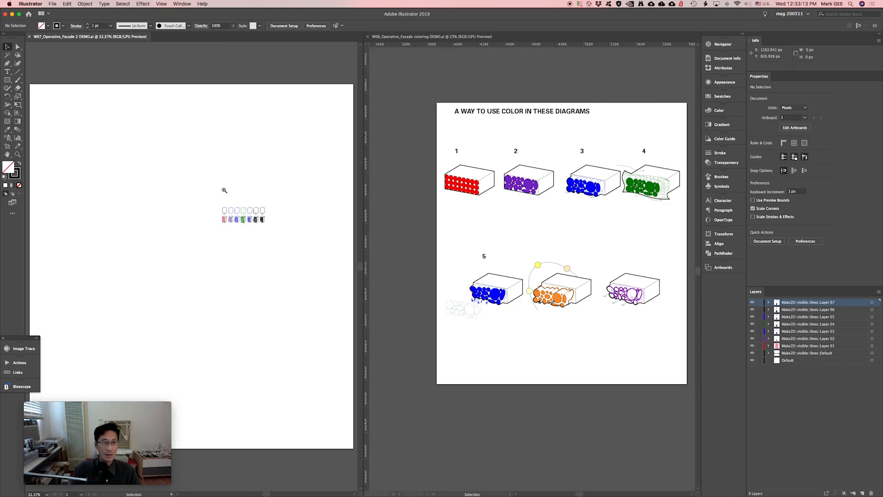
key(z)
drag(202, 188, 324, 256)
drag(76, 211, 226, 290)
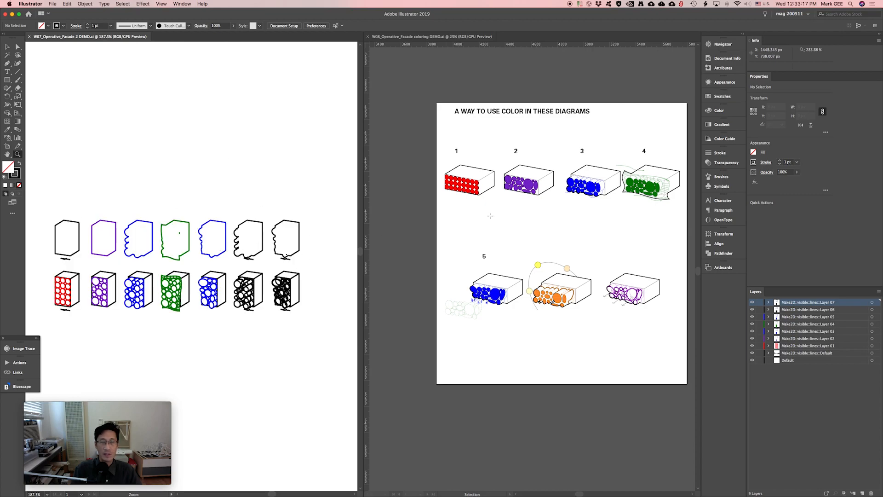
drag(529, 226, 495, 226)
drag(567, 226, 543, 190)
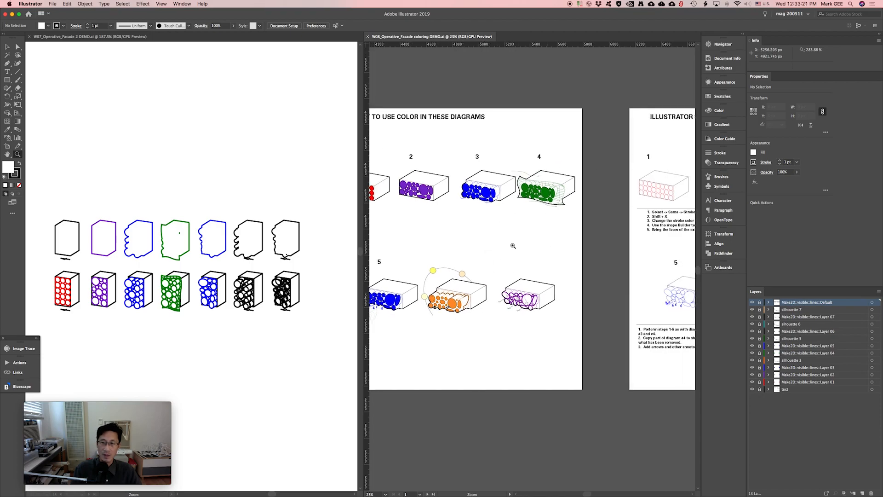
drag(486, 242, 418, 246)
drag(520, 259, 475, 255)
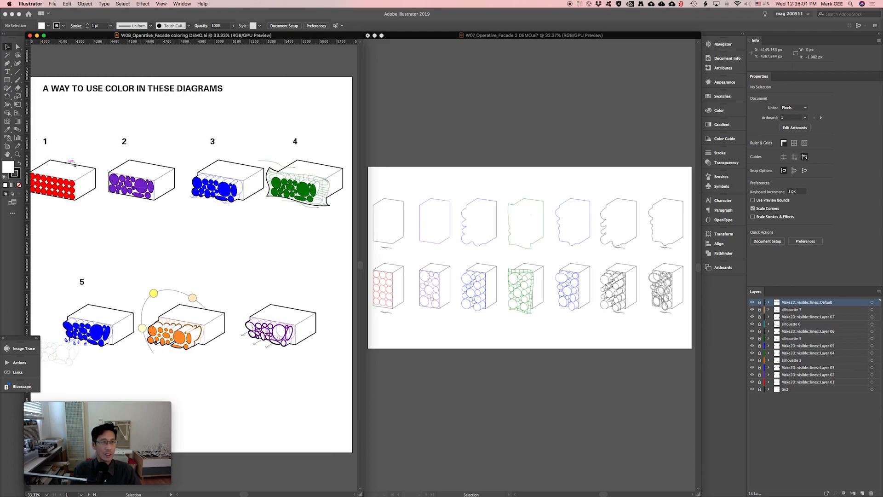
- Examine colored reference diagrams 1 to 4 up close, including their fills, outlines, arrows and dashed lines
drag(54, 150, 243, 241)
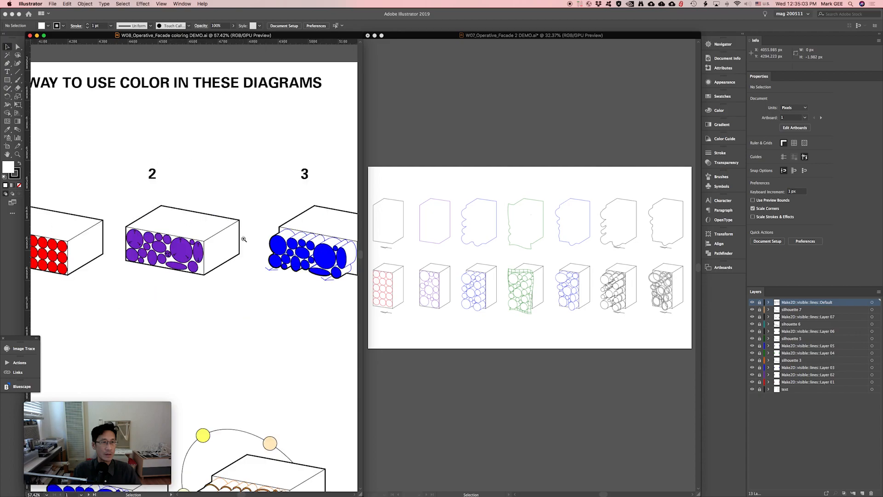
drag(107, 271, 173, 246)
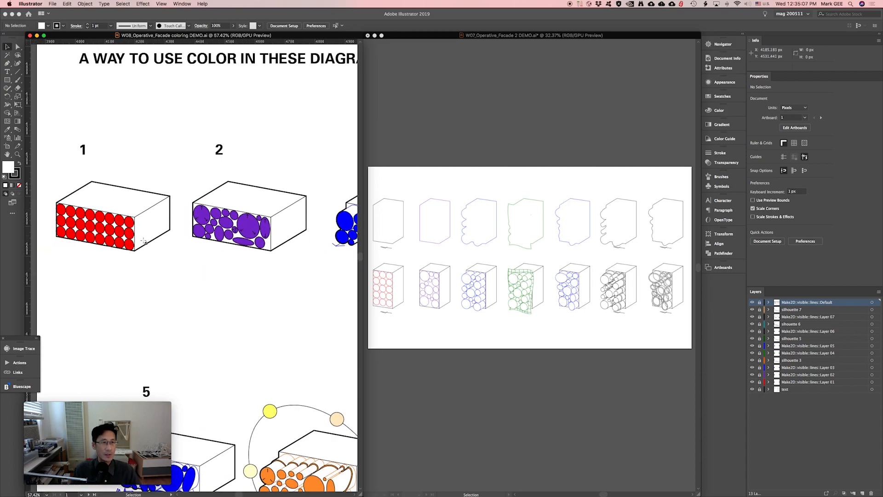
drag(241, 249, 130, 254)
drag(139, 190, 247, 275)
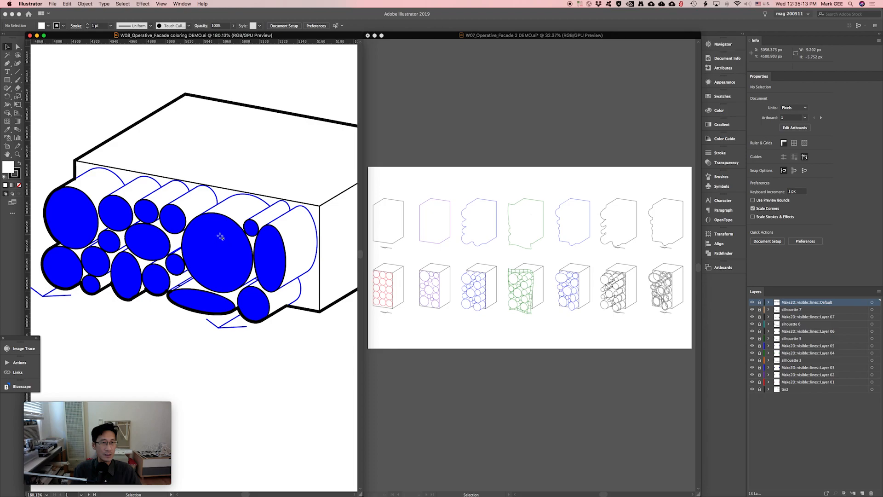
drag(282, 277, 114, 266)
drag(247, 257, 120, 258)
mouse_move(226, 236)
mouse_down()
mouse_move(105, 229)
mouse_move(225, 242)
mouse_move(219, 230)
mouse_up()
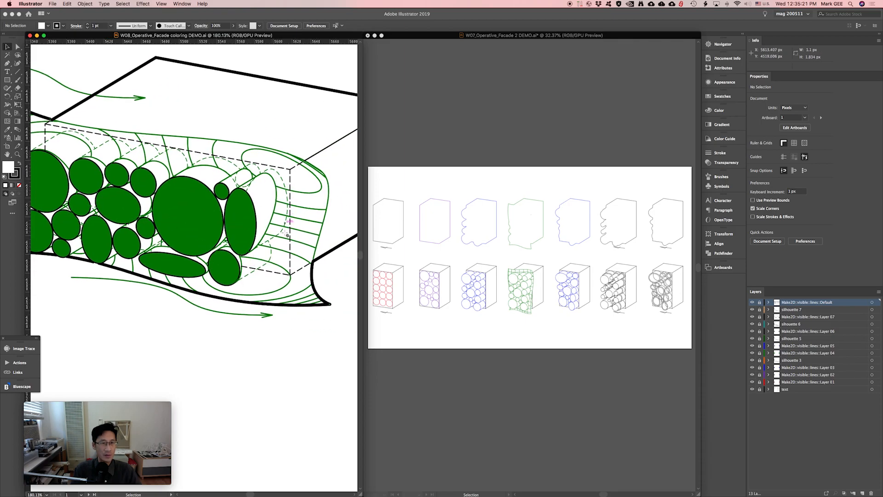
mouse_move(307, 283)
mouse_down()
mouse_move(291, 263)
mouse_move(257, 248)
mouse_up()
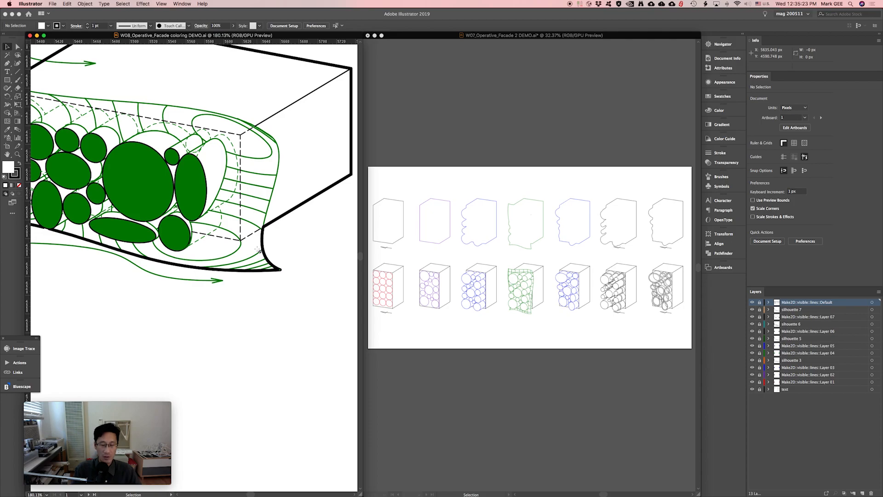
- Examine the remaining reference diagrams in the lower row, from the blue diagram 5 through the orange and purple ones
key(super+minus)
key(super+minus)
key(super+minus)
key(super+minus)
scroll(260, 222, left, 10)
scroll(260, 222, down, 5)
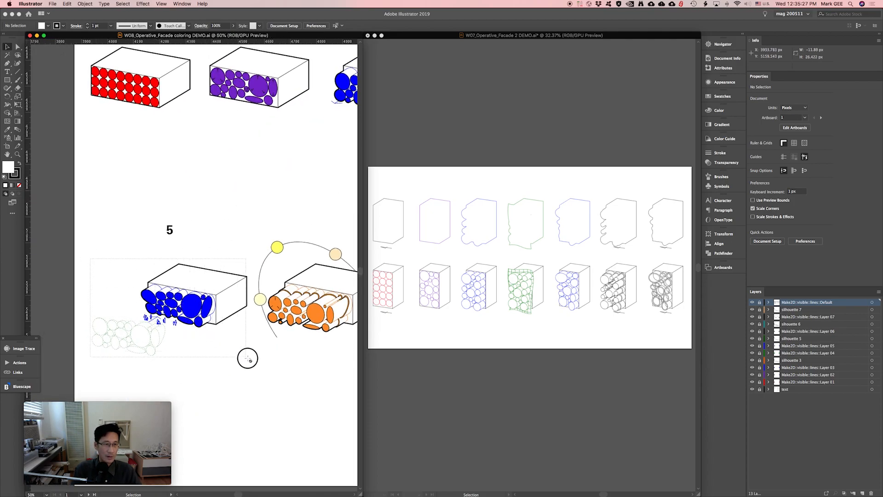
scroll(247, 357, up, 3)
drag(226, 331, 256, 331)
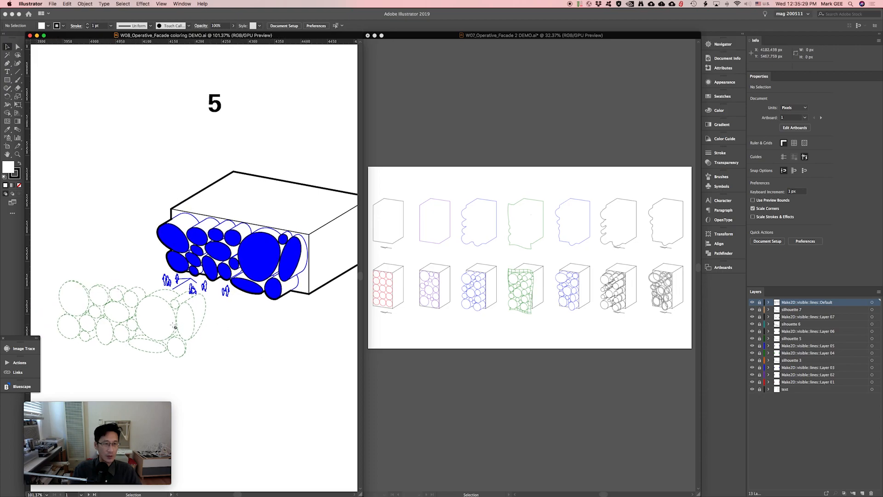
drag(271, 279, 221, 279)
scroll(220, 279, right, 10)
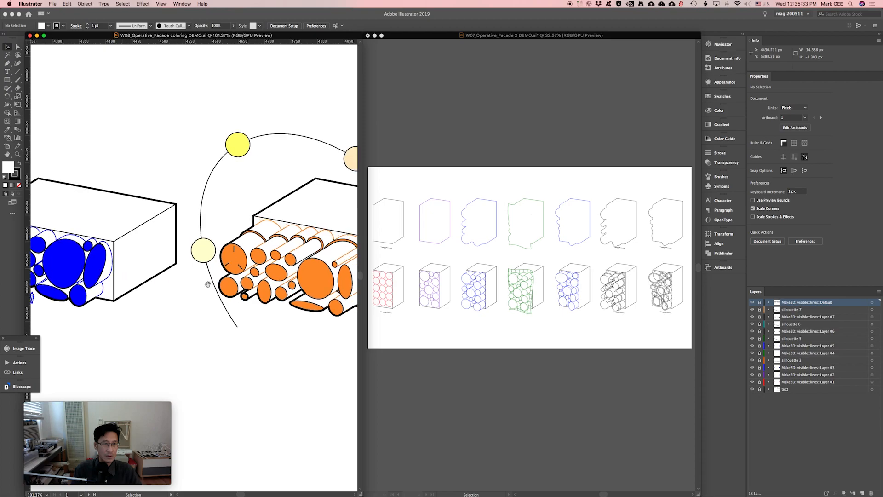
scroll(203, 279, right, 5)
drag(286, 282, 232, 280)
scroll(232, 280, right, 10)
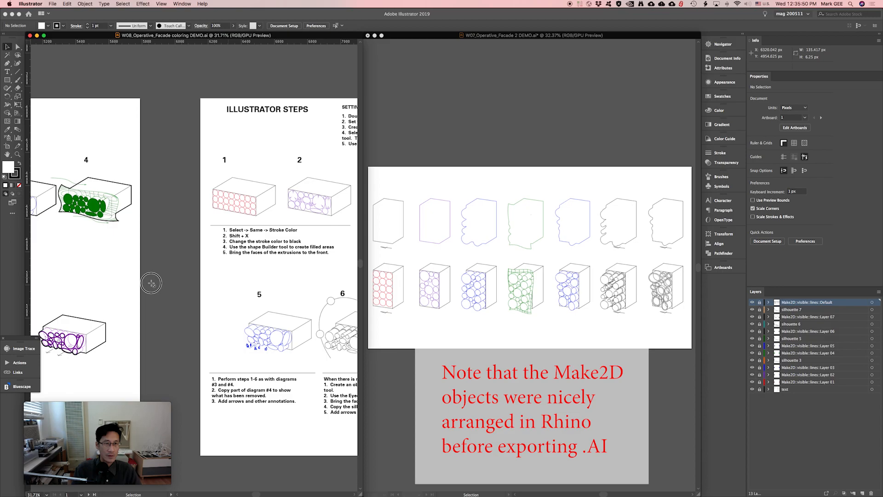
- Following the Illustrator Steps for diagram 1, select the red-stroked circles on the first box and swap their fill and stroke colors
scroll(230, 286, right, 5)
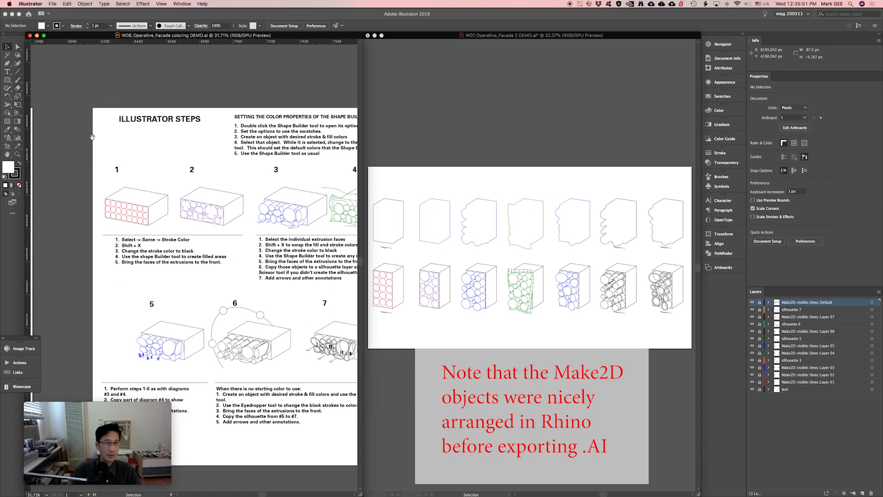
drag(229, 284, 259, 272)
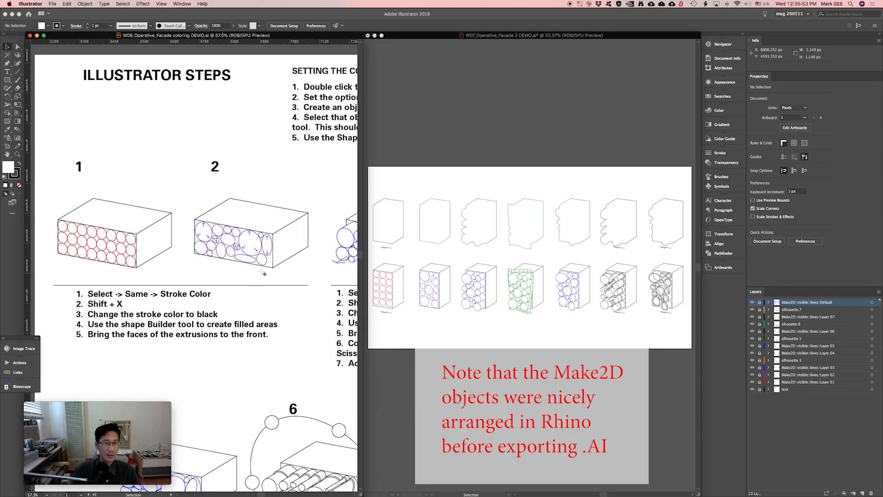
click(407, 262)
drag(410, 258, 376, 318)
drag(471, 254, 511, 252)
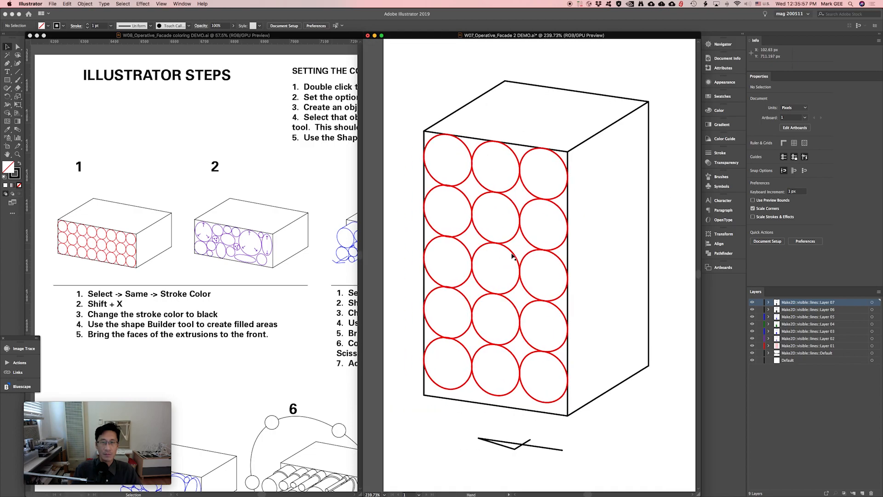
click(463, 184)
drag(546, 169, 449, 383)
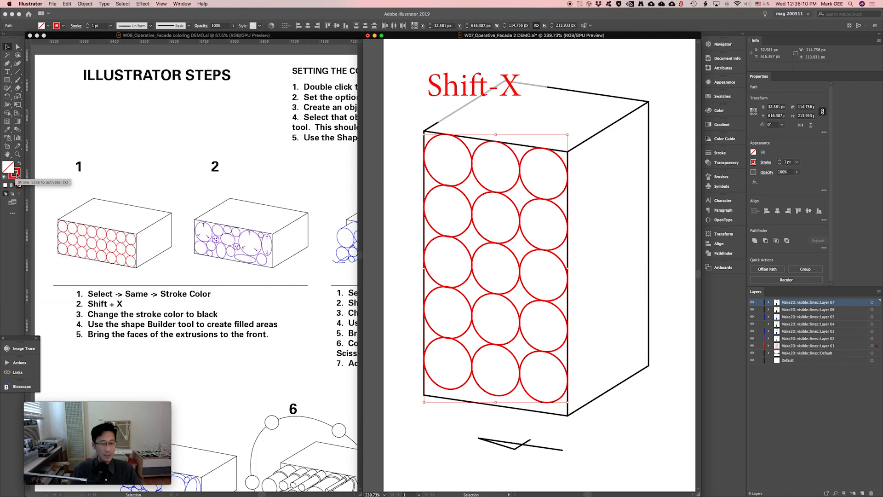
key(shift+x)
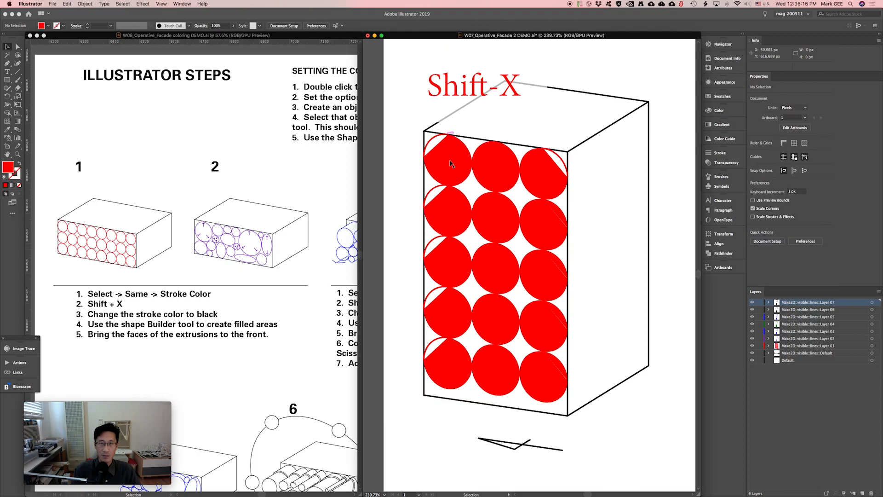
- Inspect the partly filled circle at the box face's upper corner by selecting its separate path segments
click(439, 147)
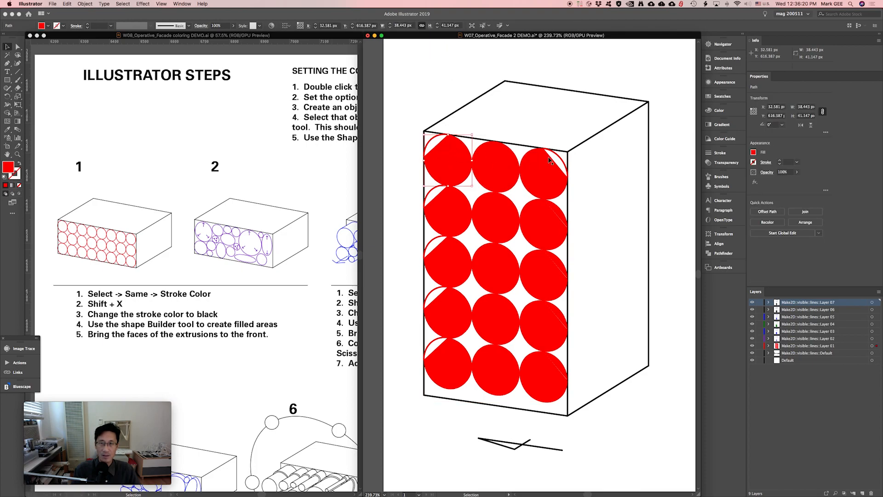
key(super+space)
drag(410, 119, 488, 201)
click(459, 176)
click(459, 174)
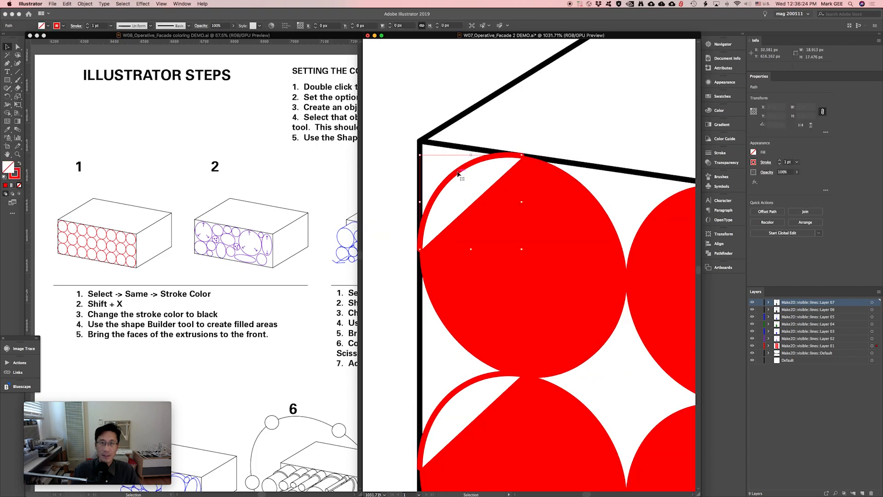
click(571, 223)
key(a)
key(super+minus)
key(super+minus)
key(super+minus)
key(super+minus)
key(super+minus)
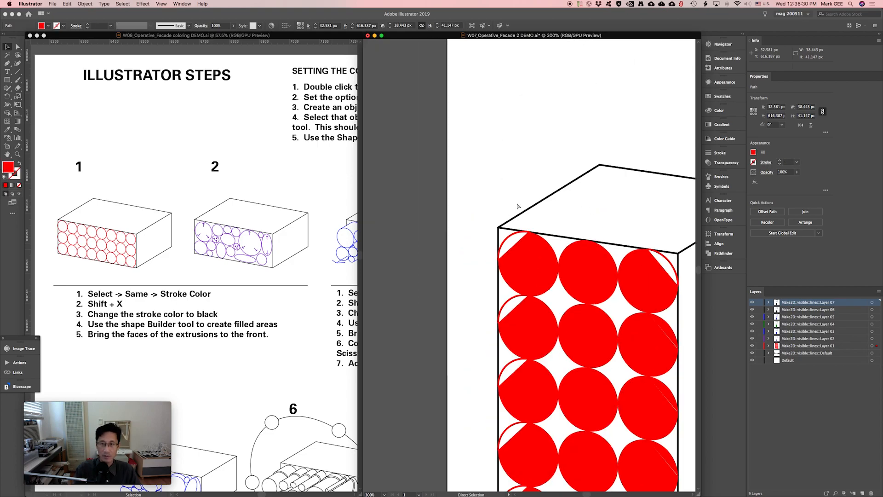
drag(518, 204, 450, 158)
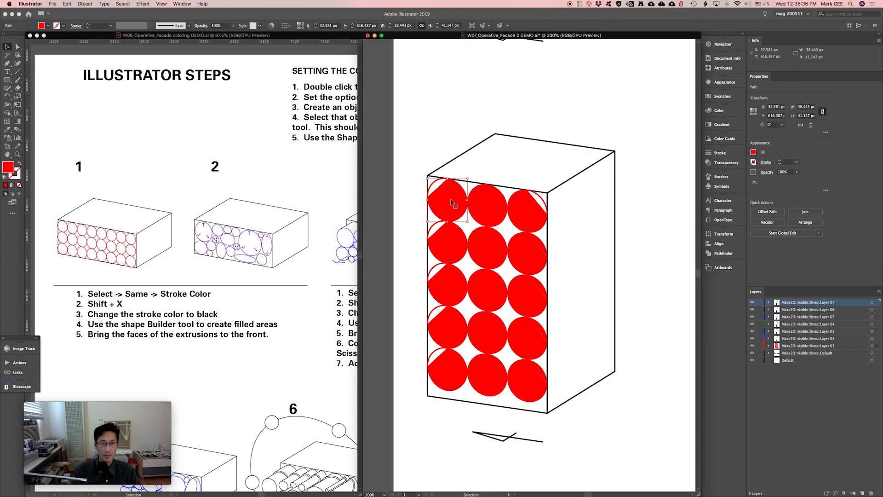
- Following the reference notes, set the Shape Builder tool options to gap length Small and picking color from Color Swatches
click(296, 157)
drag(322, 158, 133, 185)
drag(190, 185, 145, 178)
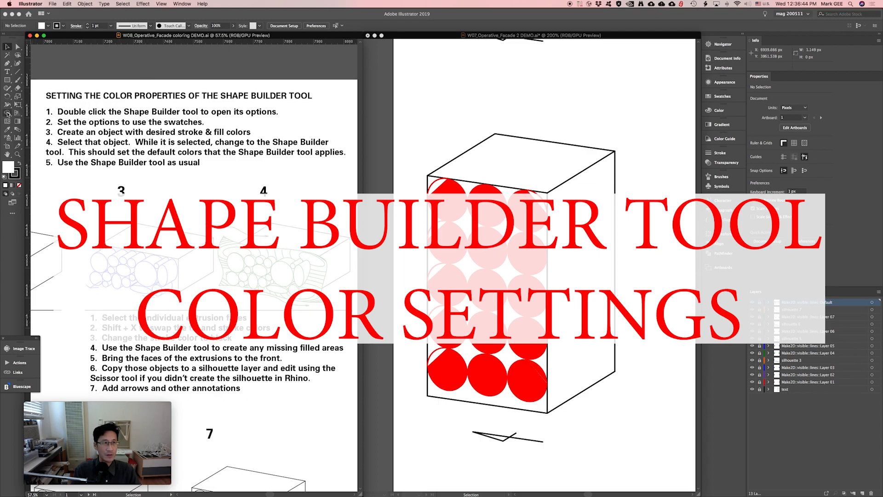
double_click(8, 113)
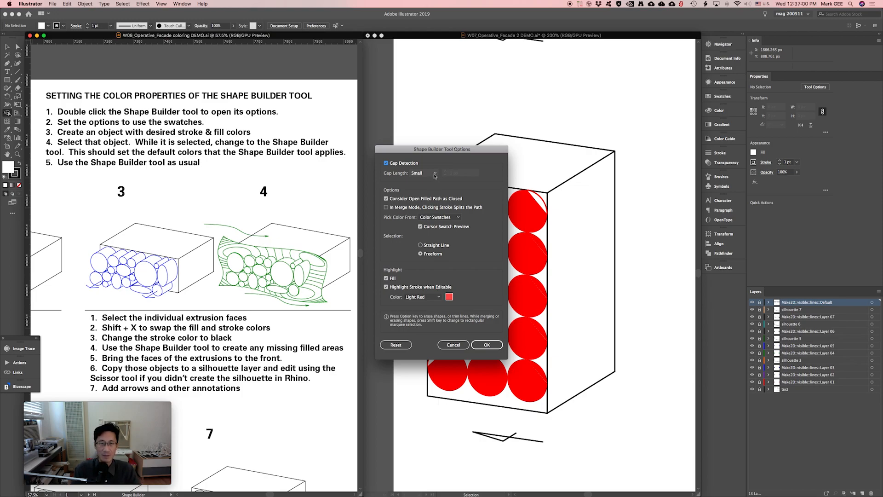
click(434, 176)
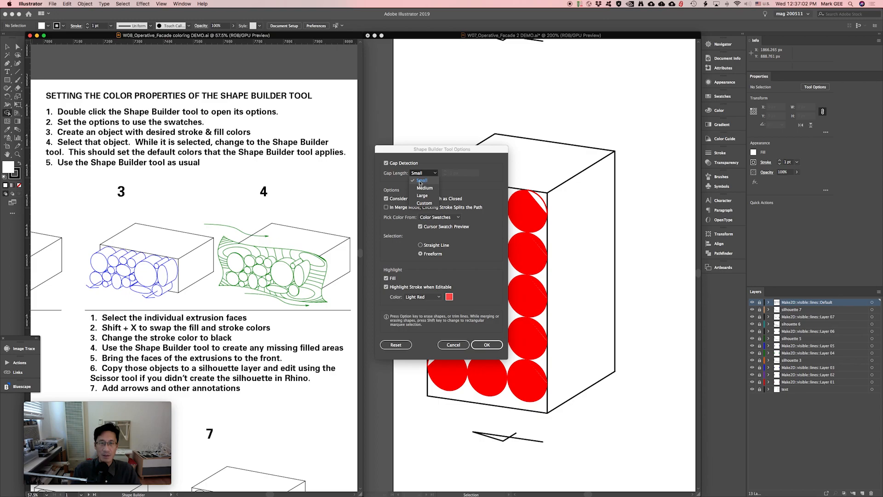
click(420, 182)
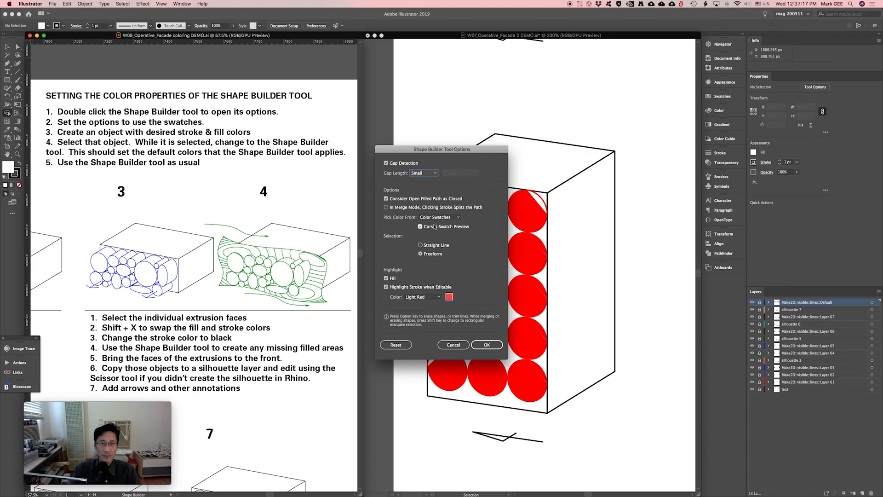
click(437, 218)
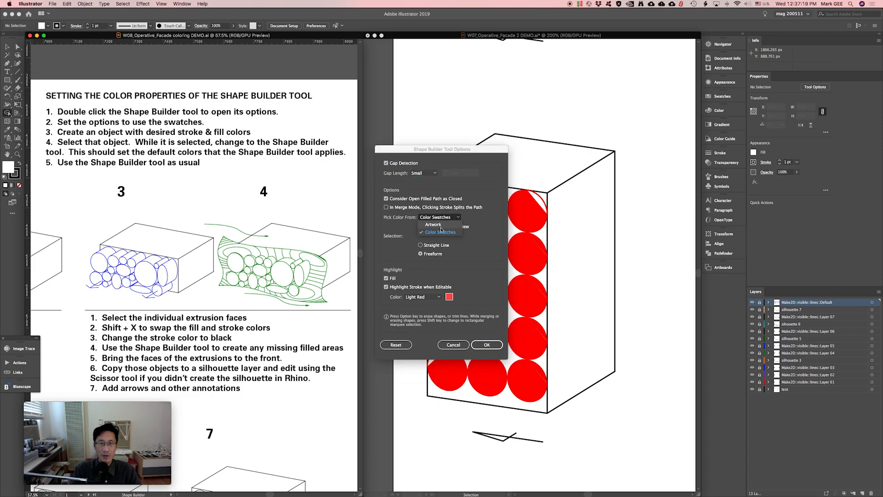
click(440, 233)
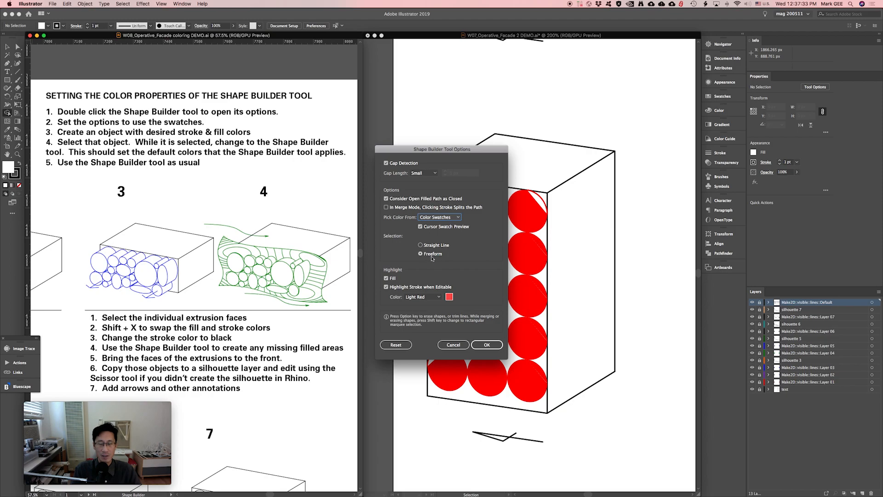
click(487, 346)
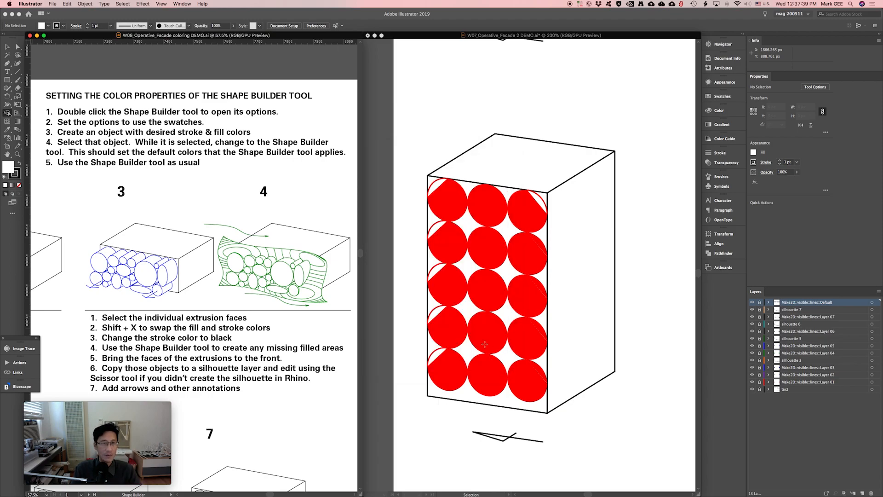
- Load the selected circle's red fill and no stroke into the Shape Builder tool, and select all circles on the box's front face
click(444, 147)
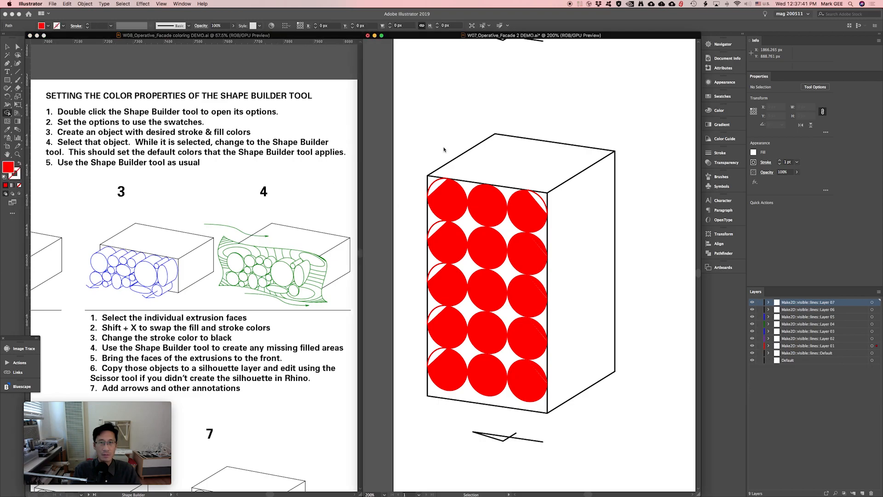
key(v)
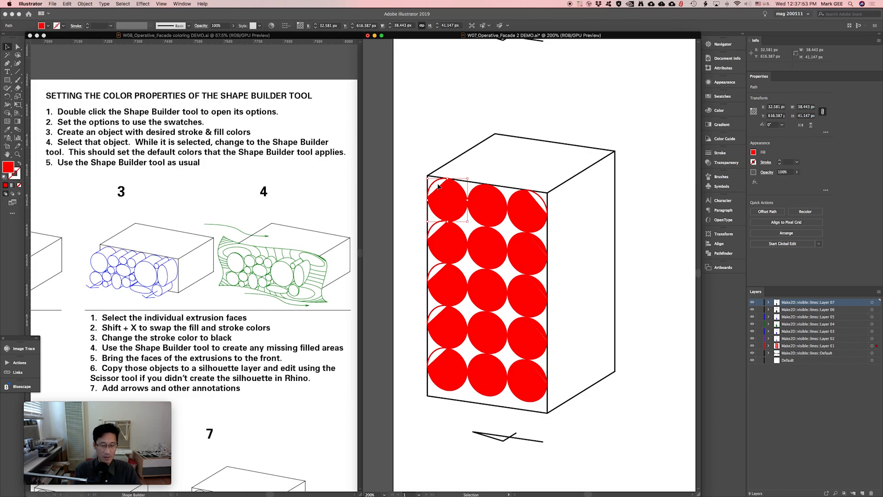
key(shift+m)
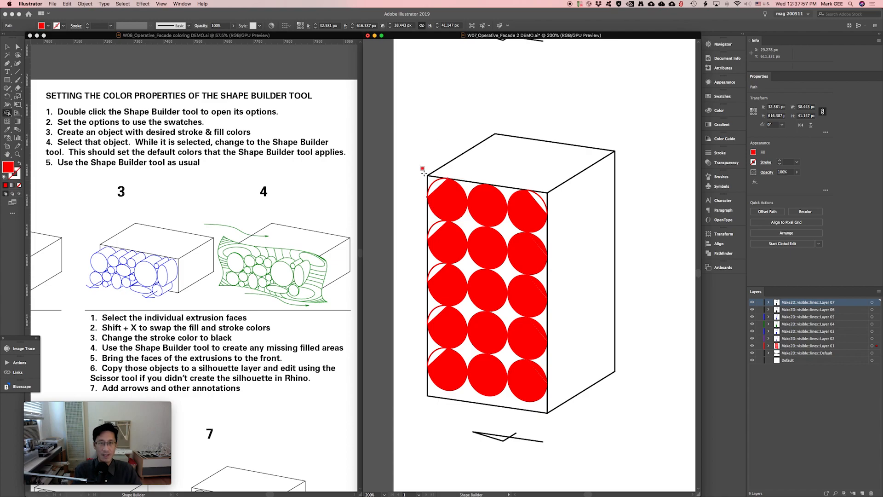
key(v)
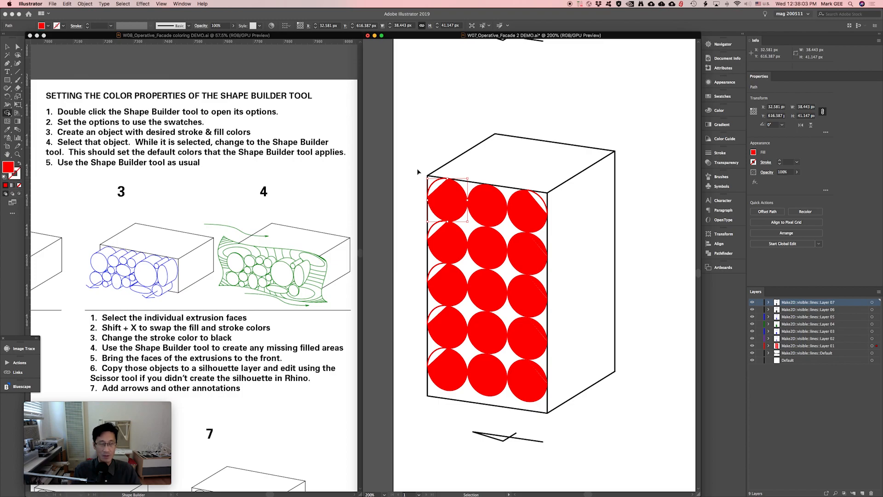
drag(417, 169, 555, 407)
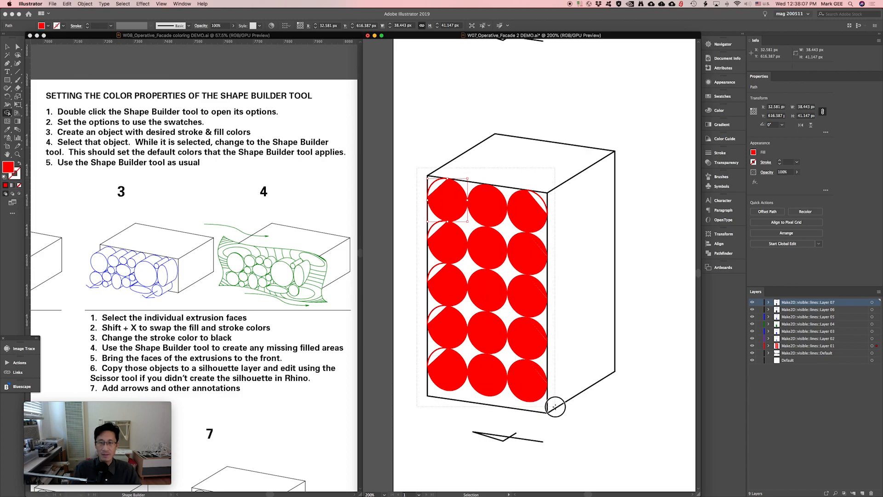
drag(555, 407, 556, 408)
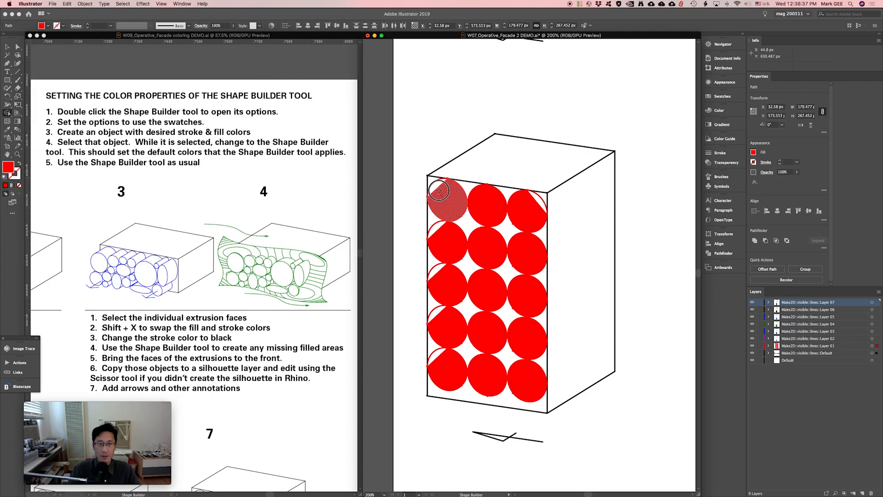
- Merge the unfilled segments into the first-column circles and the last circle of the top row with the Shape Builder tool
click(455, 191)
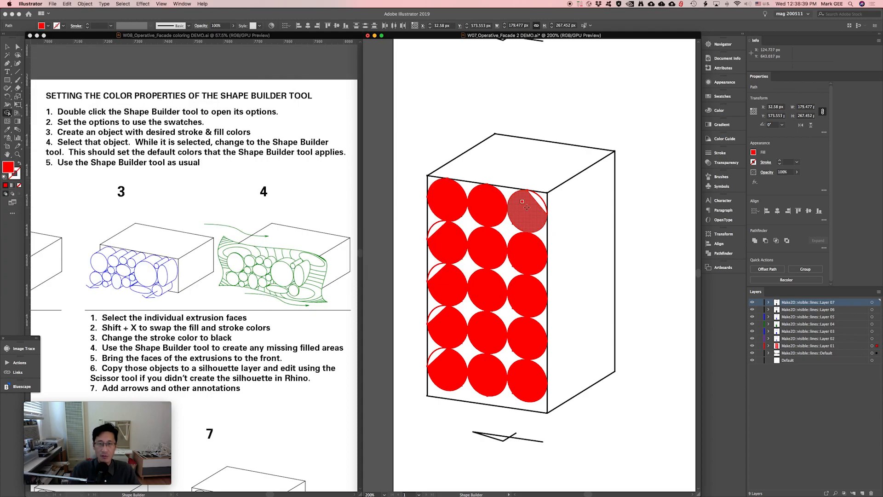
click(534, 205)
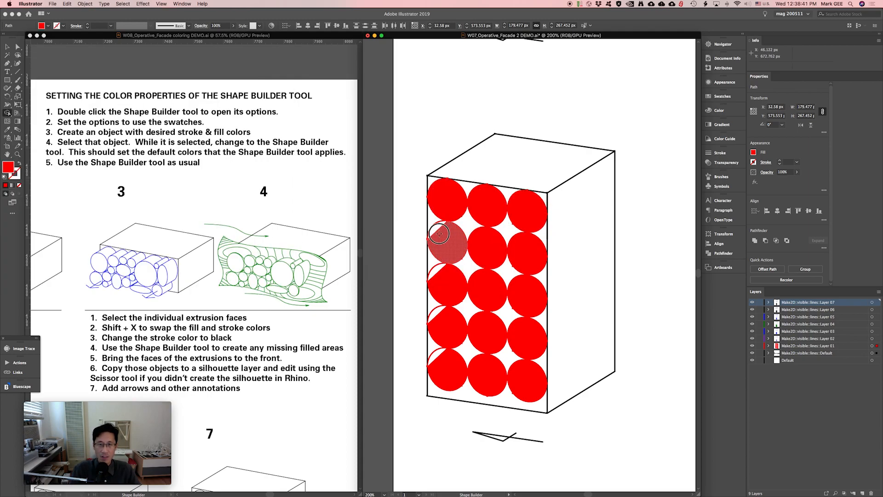
click(440, 232)
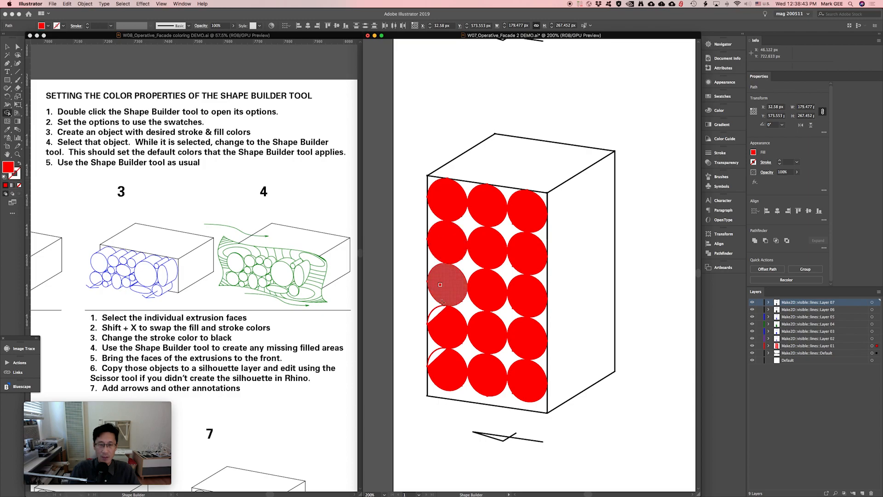
click(440, 275)
click(445, 321)
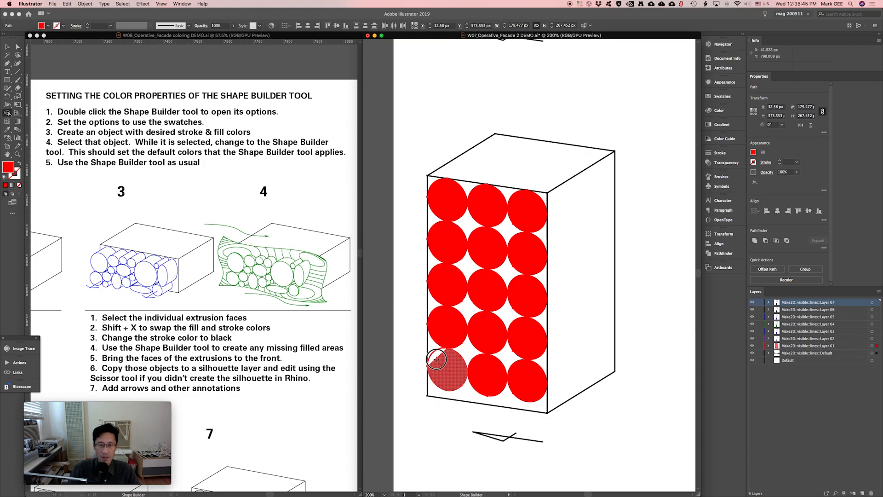
click(453, 368)
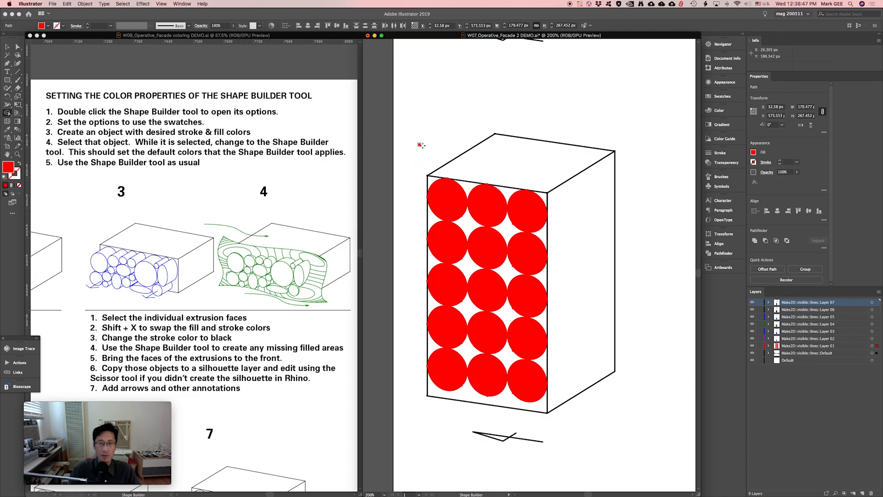
- Check the red circles on the box face one by one by selecting each of them
key(v)
click(443, 186)
click(449, 242)
click(489, 205)
click(527, 213)
click(524, 248)
click(493, 249)
click(478, 282)
click(456, 281)
click(488, 290)
click(522, 298)
click(524, 331)
click(497, 332)
click(528, 363)
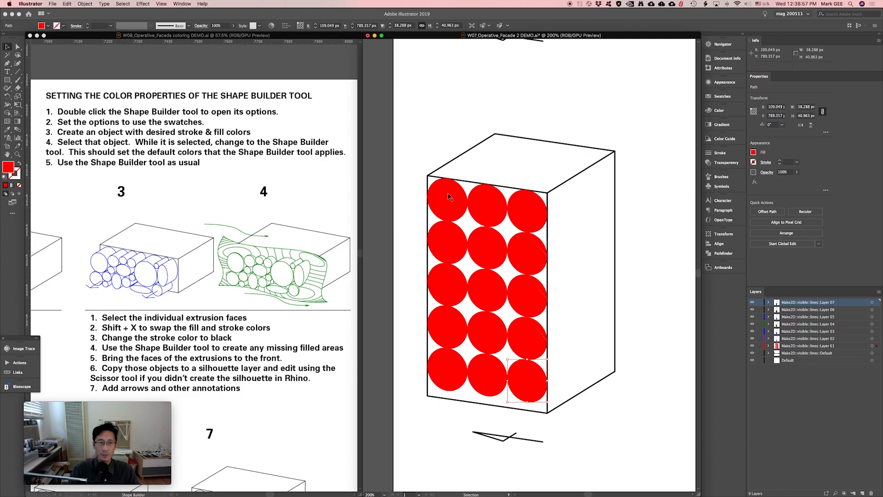
- Examine the fills and outlines of the red circles in reference diagram 1 up close
click(191, 208)
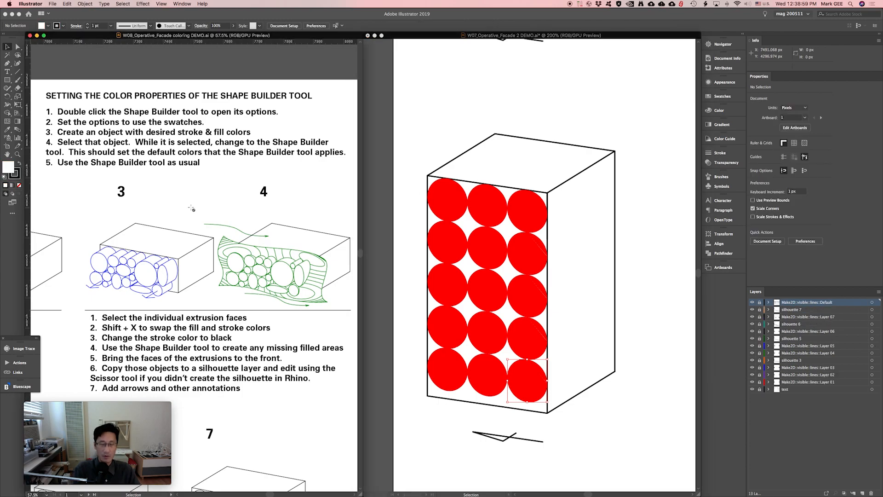
key(super+minus)
key(super+minus)
drag(130, 256, 310, 181)
drag(189, 221, 351, 225)
drag(246, 231, 297, 238)
drag(173, 181, 166, 306)
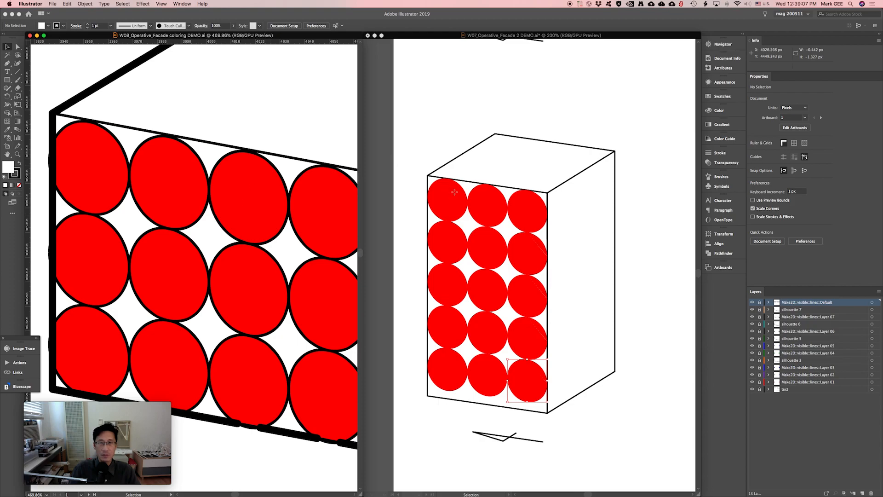
- Select one red circle on the box face, then extend the selection to all objects with the same Fill & Stroke
click(454, 192)
click(451, 201)
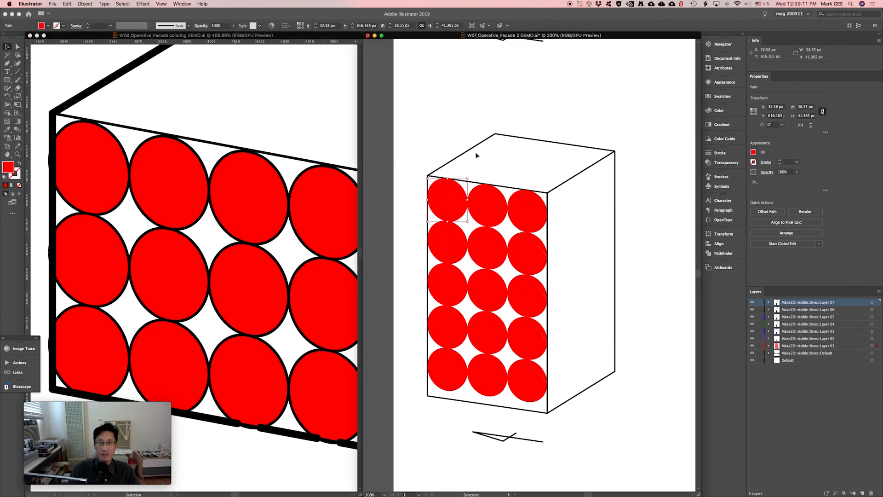
click(587, 278)
click(587, 278)
click(452, 201)
click(481, 203)
shift+click(529, 210)
click(511, 177)
click(449, 197)
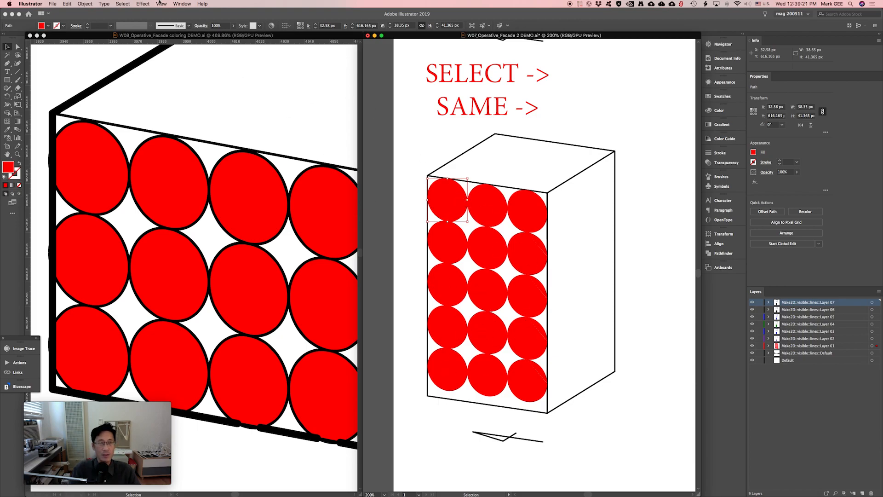
click(120, 4)
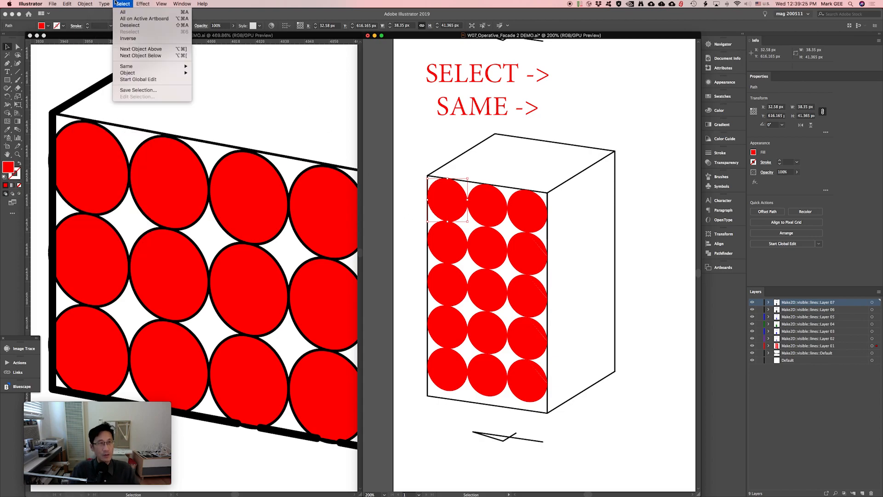
mouse_move(126, 68)
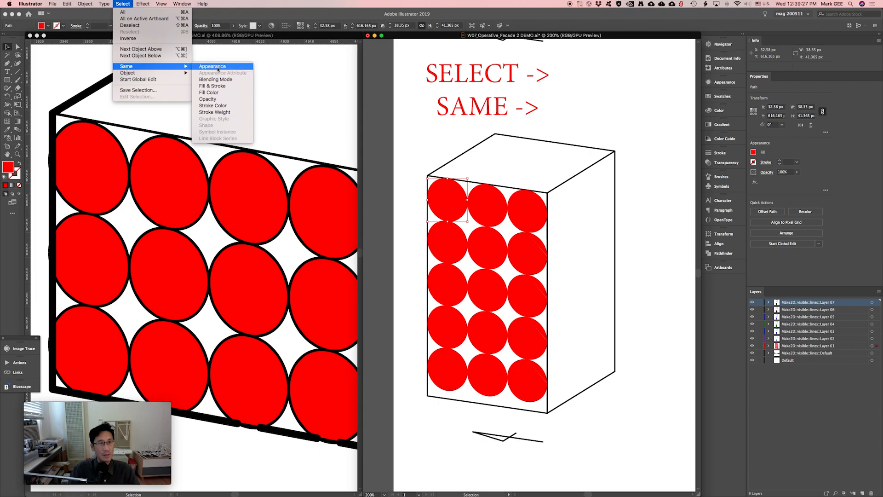
click(219, 87)
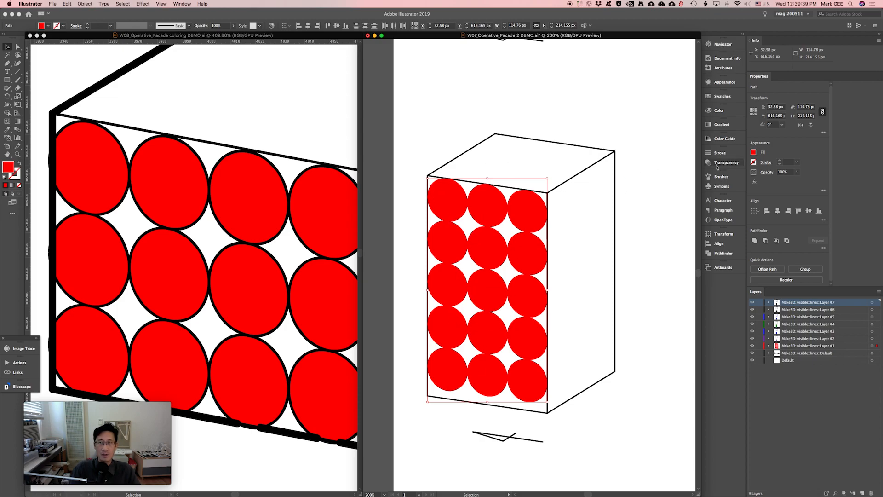
- Set the stroke color of the selected red circles to black
click(716, 113)
click(625, 129)
click(629, 154)
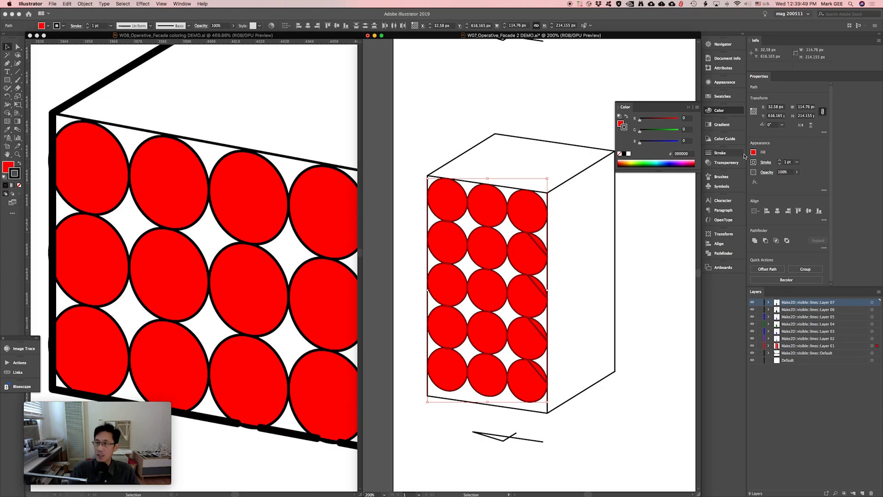
- Merge the separate slivers into the lower four circles of the third column with the Shape Builder tool
key(shift+m)
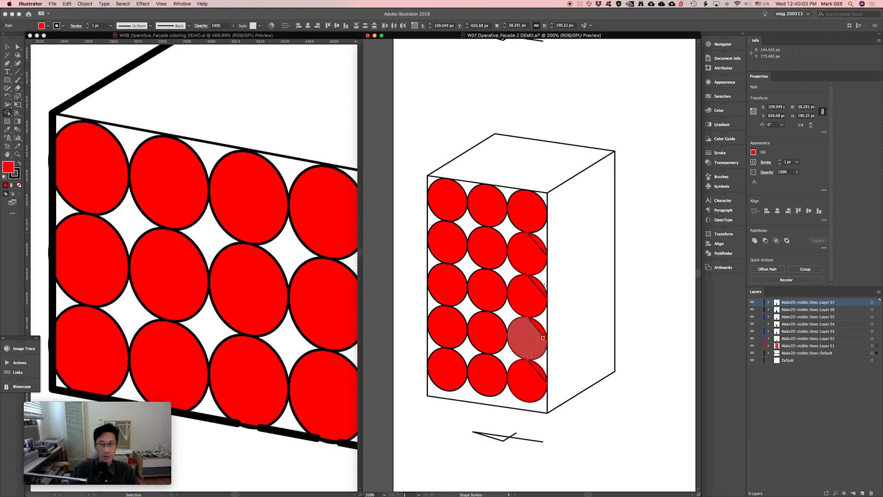
drag(540, 244, 542, 242)
drag(532, 297, 543, 285)
drag(532, 339, 542, 328)
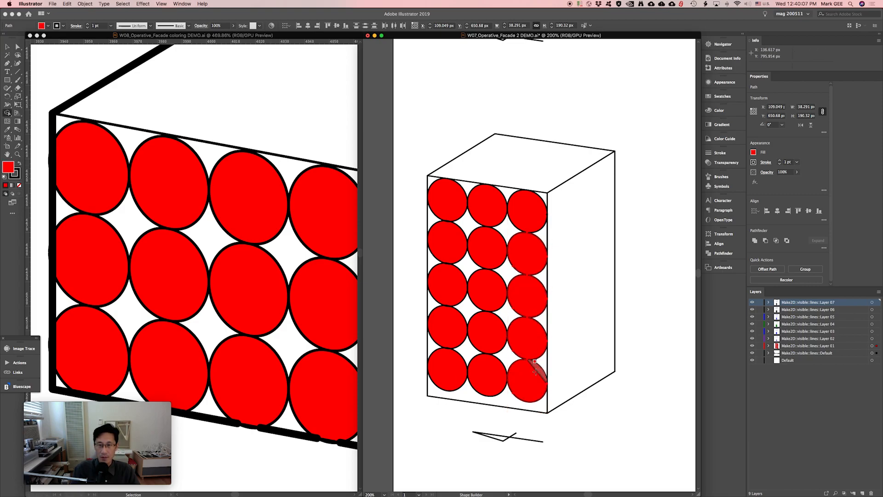
drag(535, 371, 542, 365)
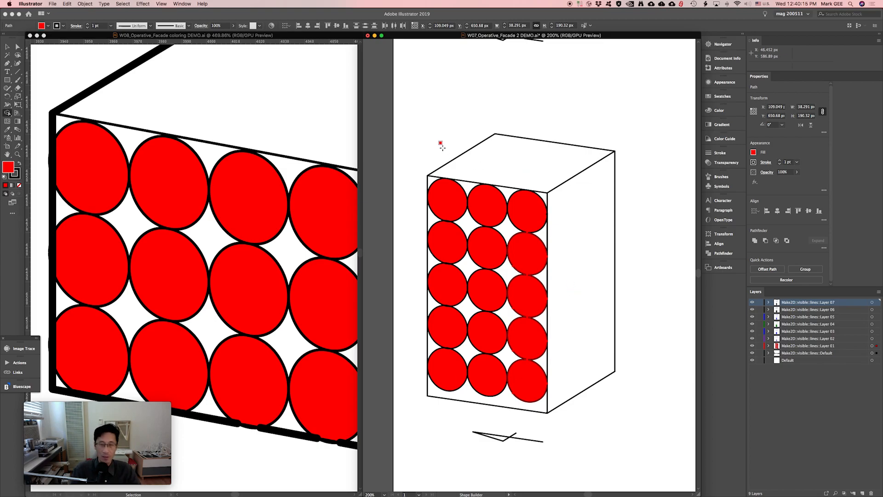
key(v)
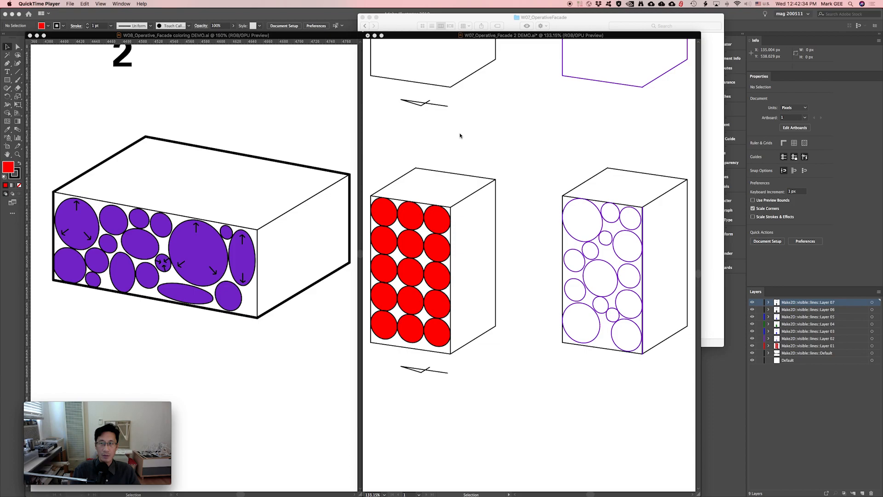
- Select the purple-stroked circles on the second box's face and swap their fill and stroke colors
click(460, 136)
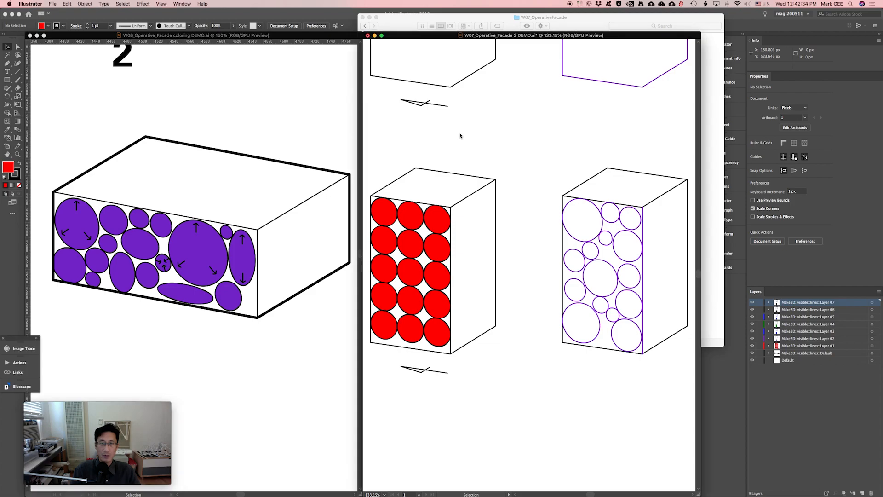
scroll(582, 240, right, 5)
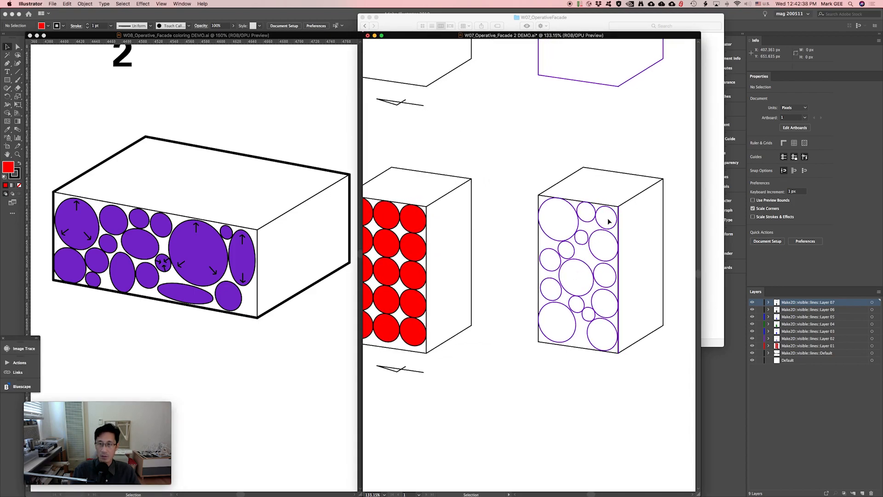
click(555, 317)
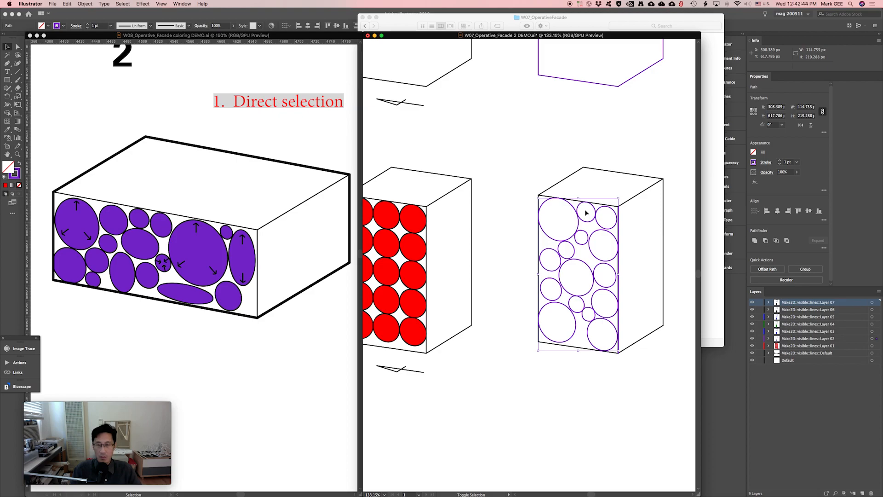
key(shift+x)
drag(589, 270, 627, 355)
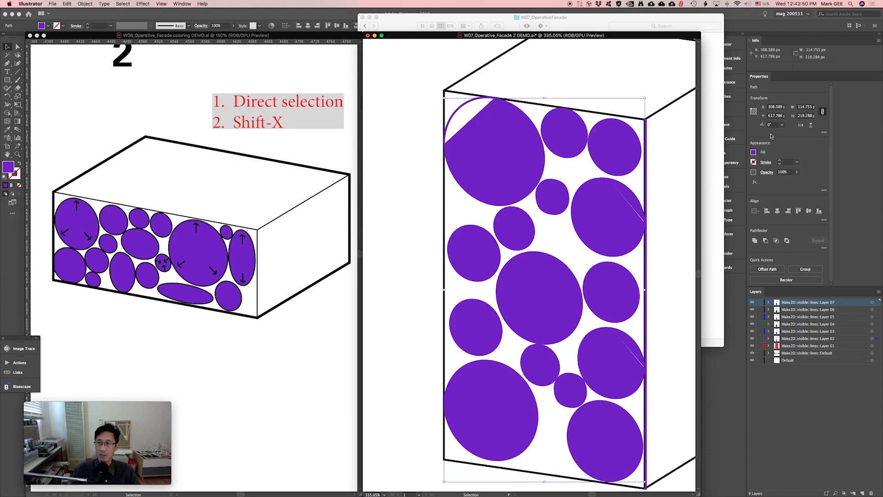
- Give the selected purple circles on the box face a 1 pt black stroke
click(766, 166)
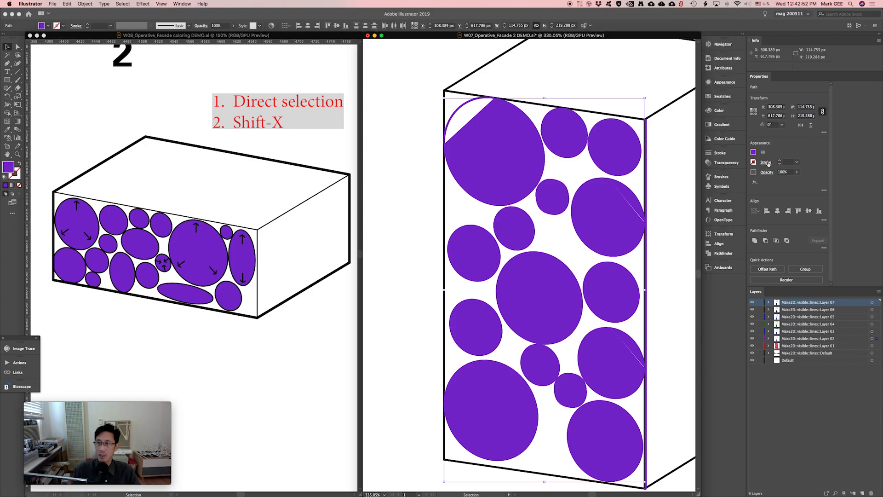
click(744, 172)
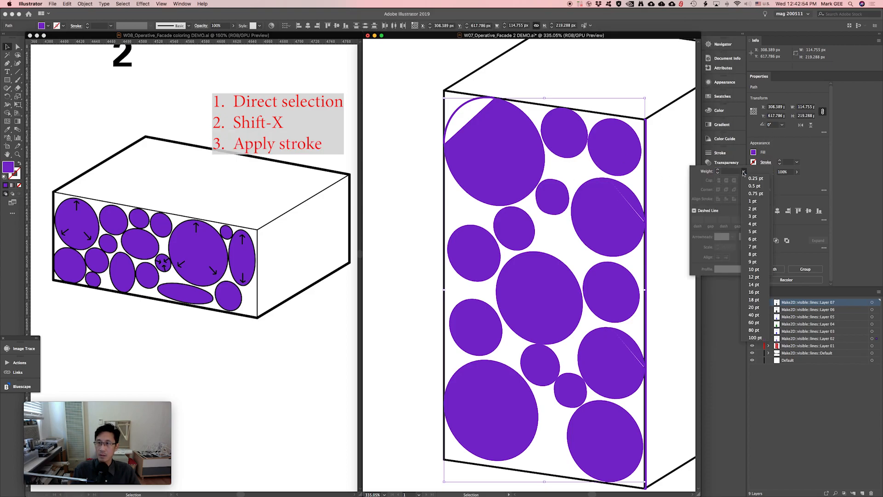
click(744, 200)
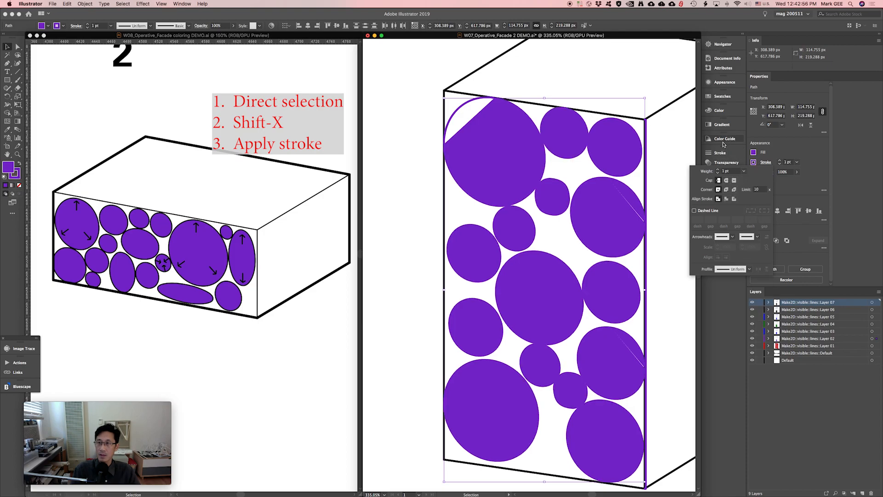
click(697, 111)
click(713, 113)
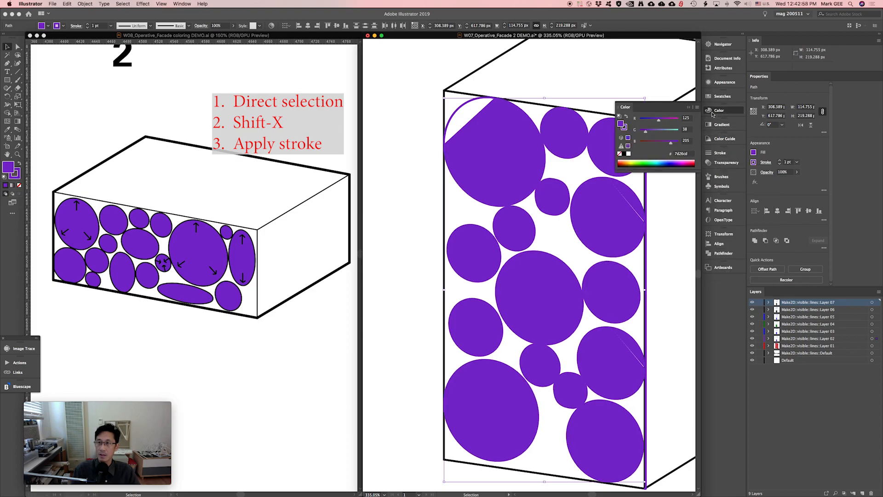
key(x)
click(625, 154)
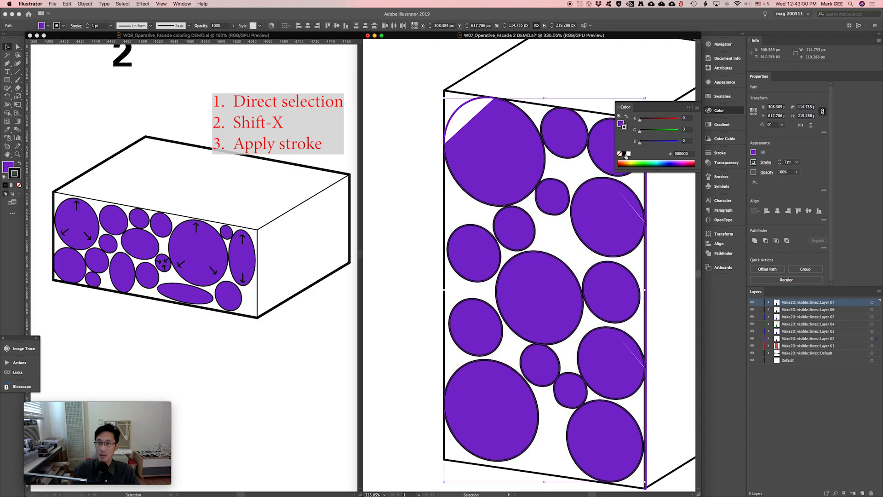
- Try to merge the cut-off slivers into the two right-edge circles and the large upper-left circle with the Shape Builder tool
drag(412, 178, 345, 172)
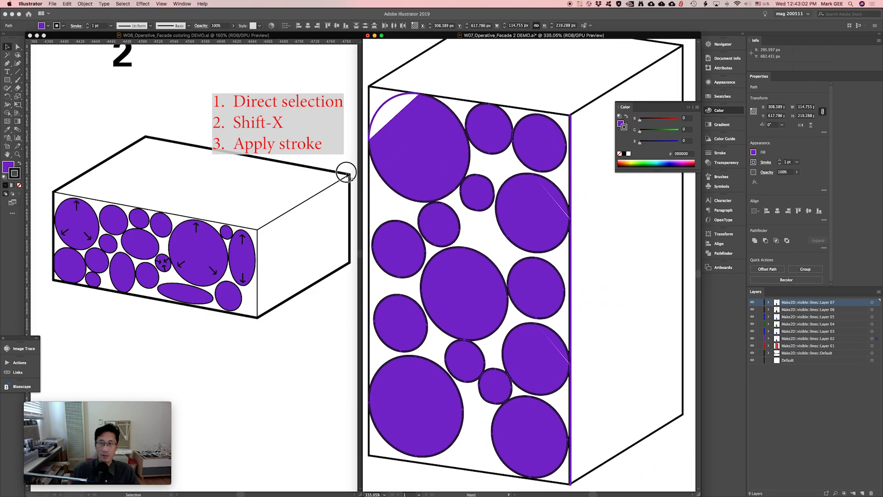
drag(602, 227, 607, 227)
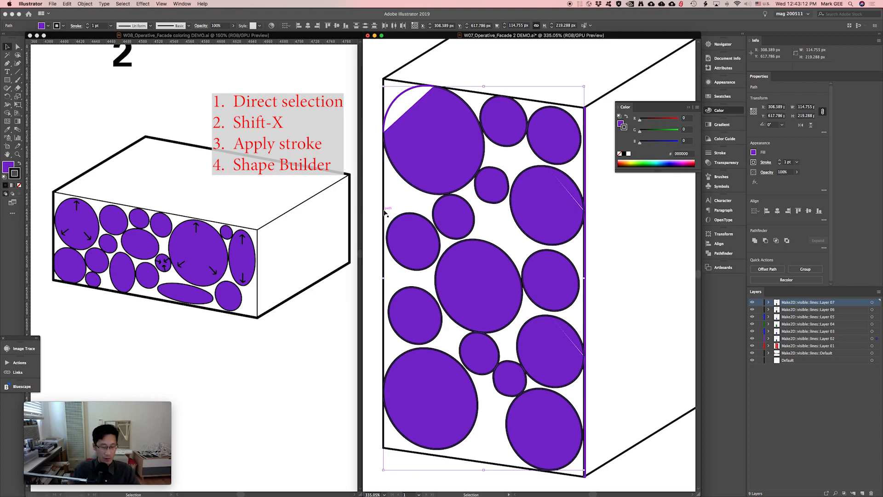
key(shift+m)
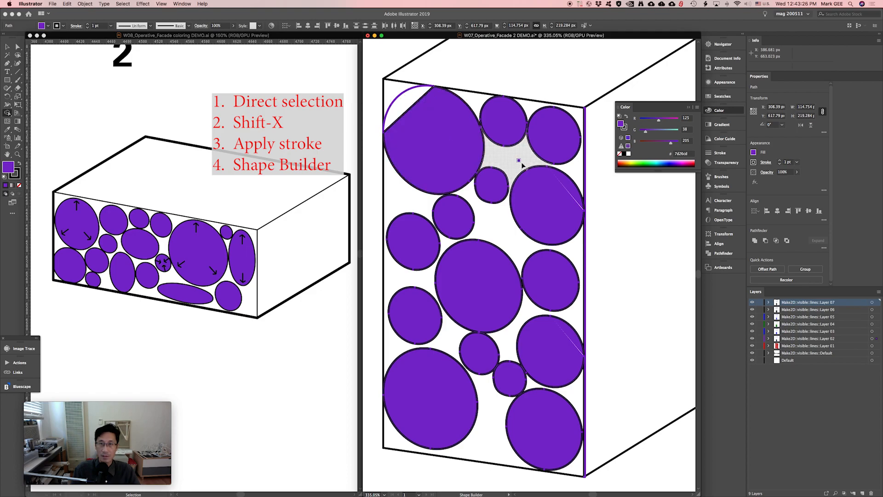
click(567, 189)
click(556, 342)
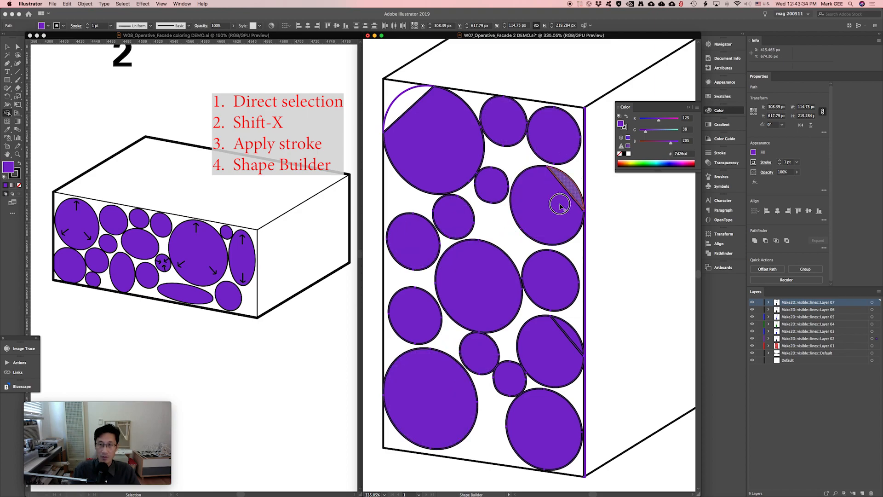
drag(566, 184, 560, 205)
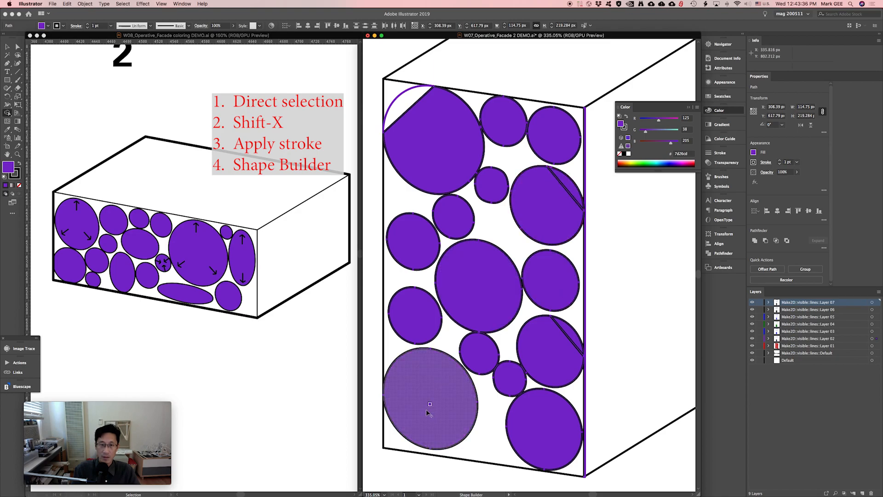
drag(555, 349, 568, 330)
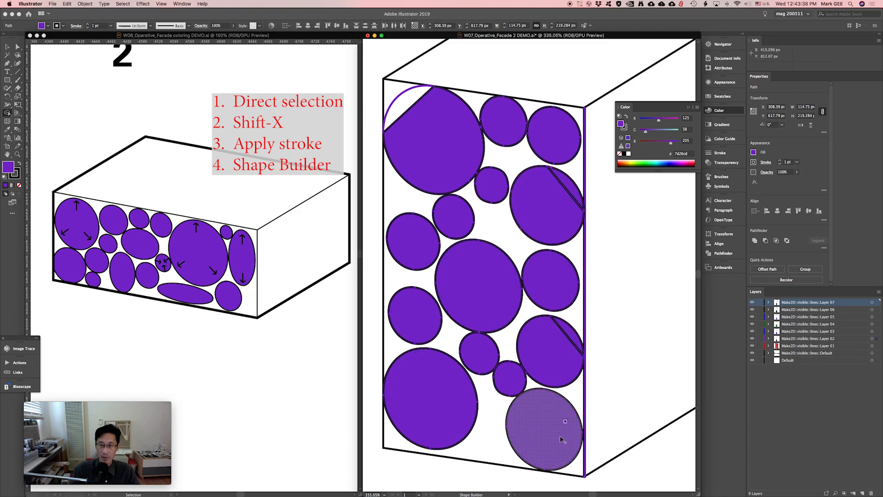
drag(438, 167, 394, 107)
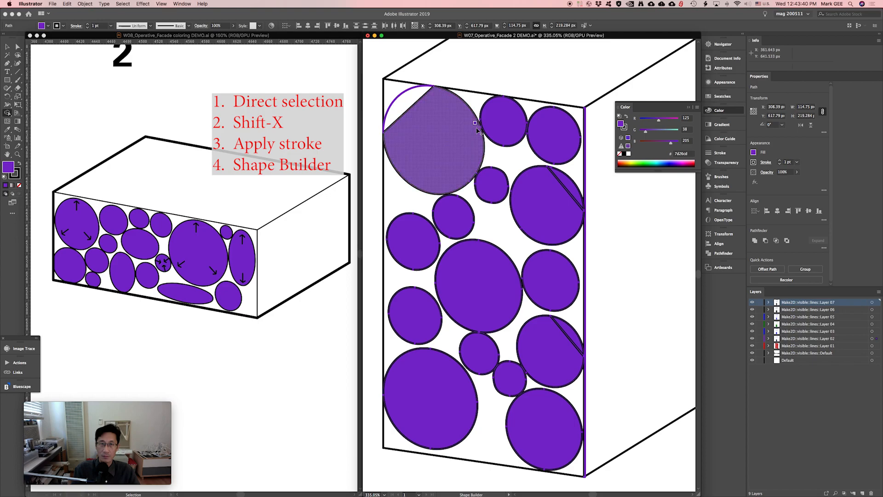
- Select both pieces of the large upper-left circle and combine them with Pathfinder Unite
key(v)
click(462, 69)
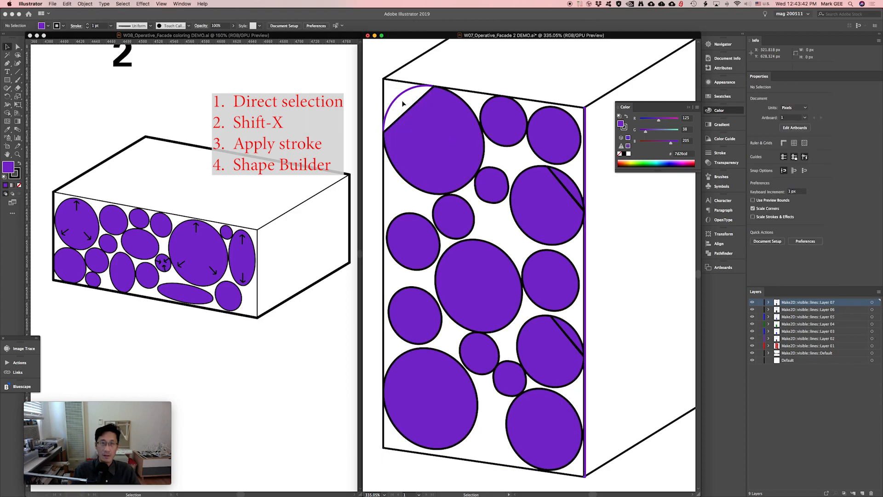
click(401, 100)
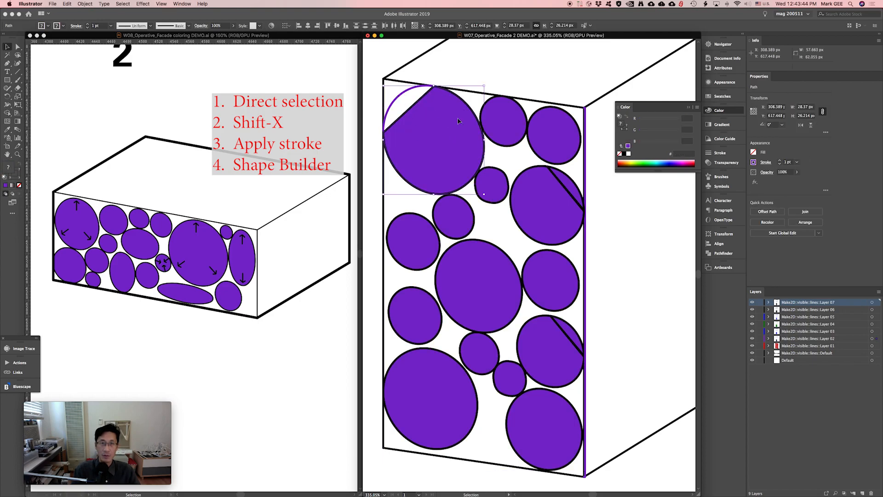
click(723, 253)
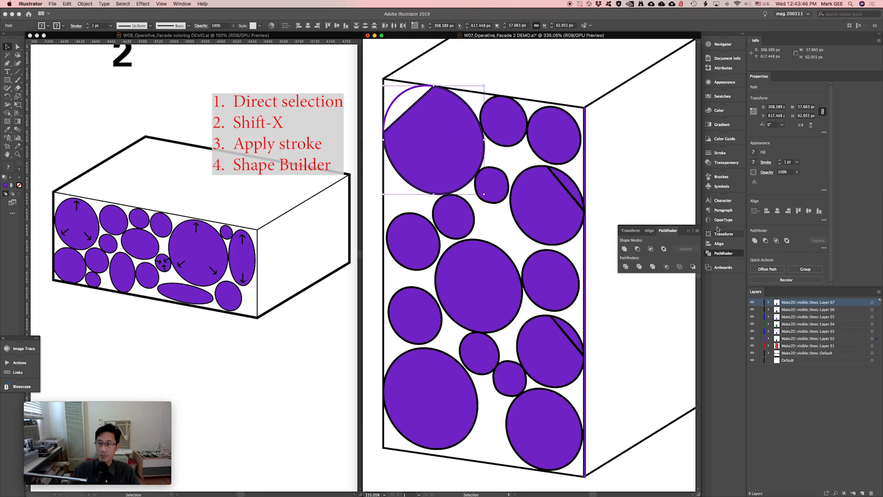
click(625, 250)
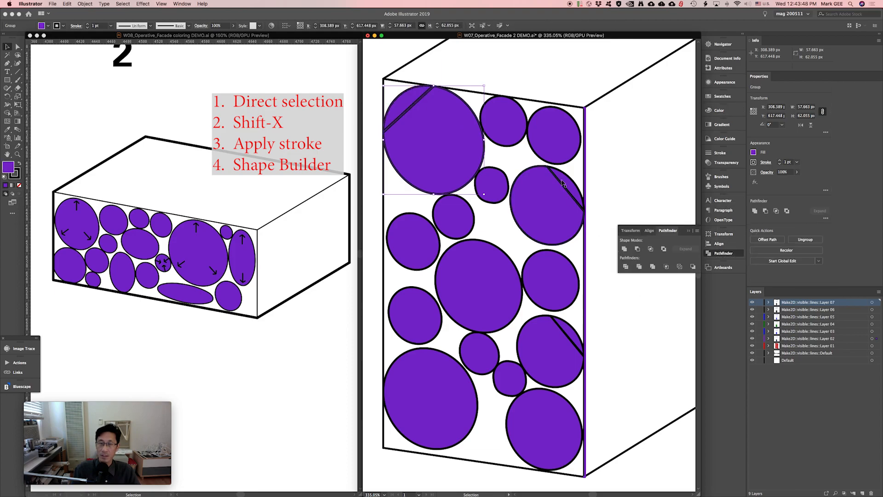
- Examine the diagonal seam across the large upper-left circle and where it meets the box's upper edge
drag(440, 79, 418, 110)
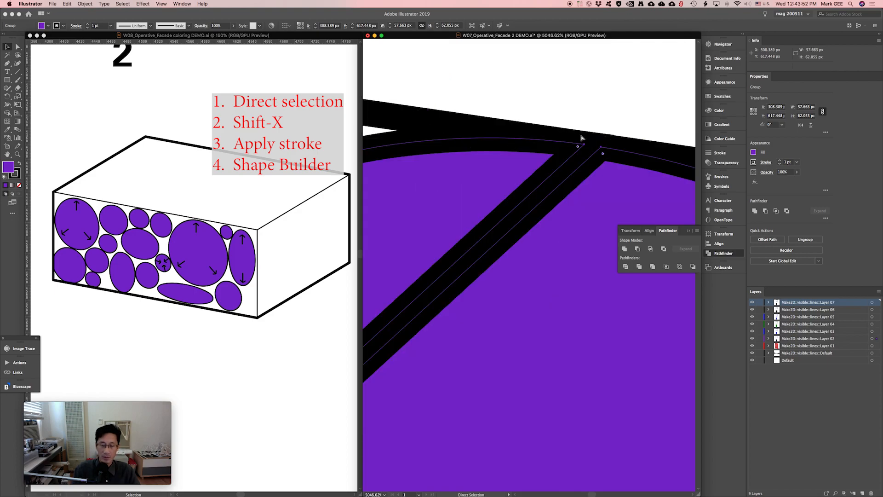
key(a)
key(super+minus)
key(super+minus)
key(super+minus)
key(super+minus)
key(v)
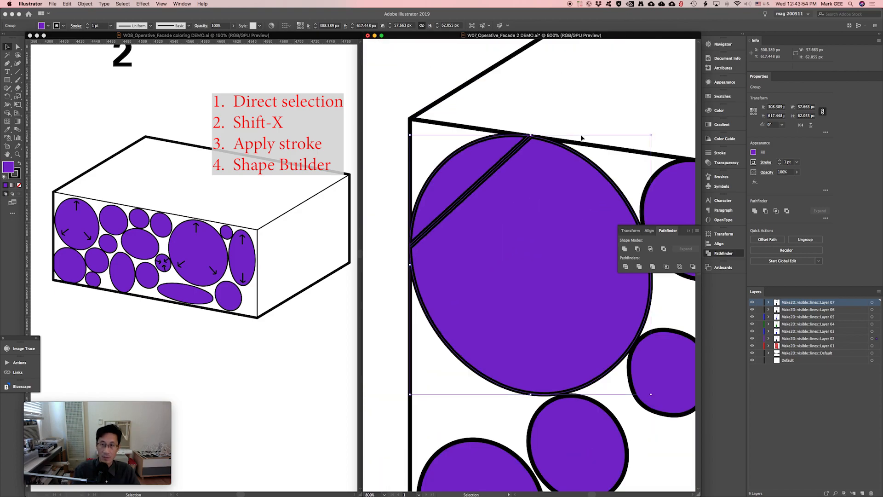
drag(556, 136, 537, 162)
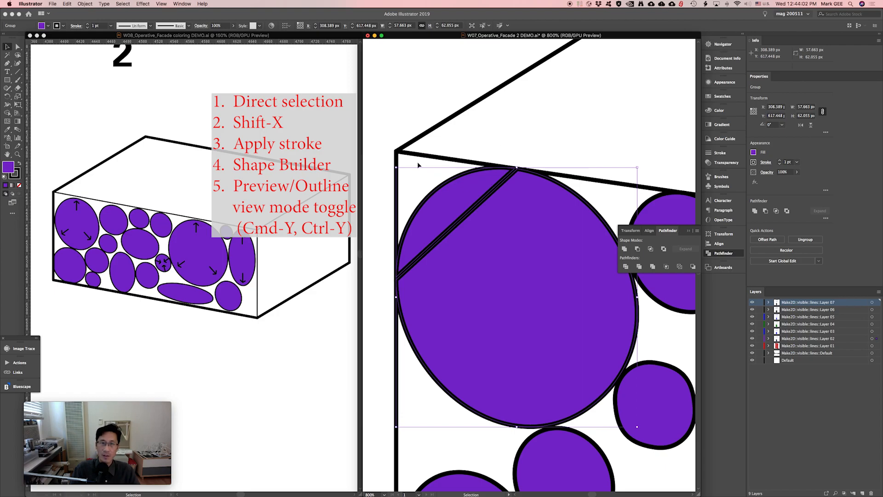
click(477, 165)
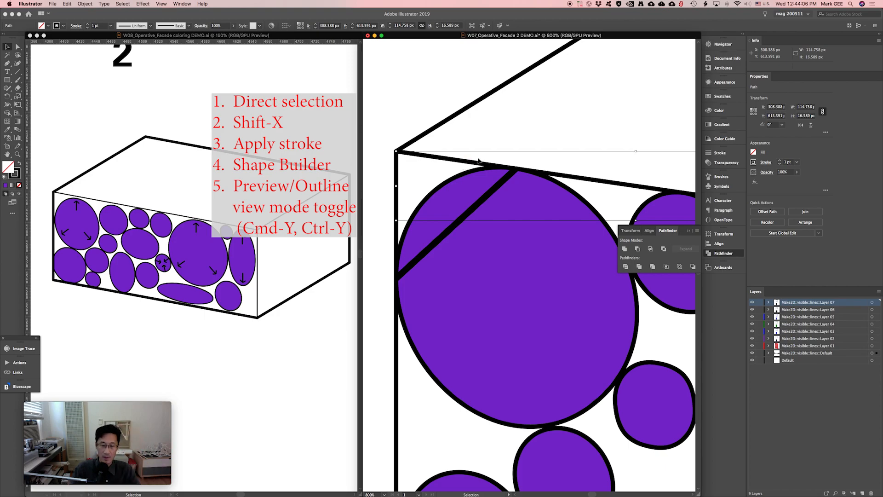
key(super+equal)
key(super+minus)
key(super+minus)
key(super+minus)
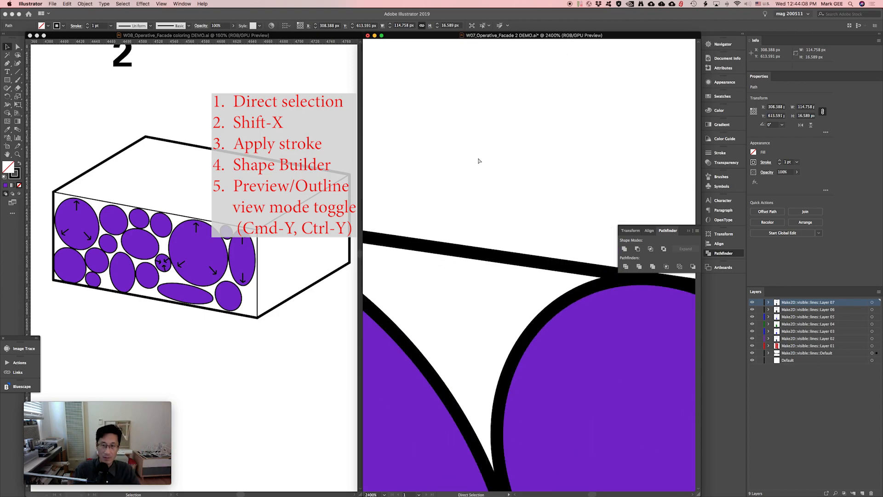
key(space)
drag(468, 202, 551, 172)
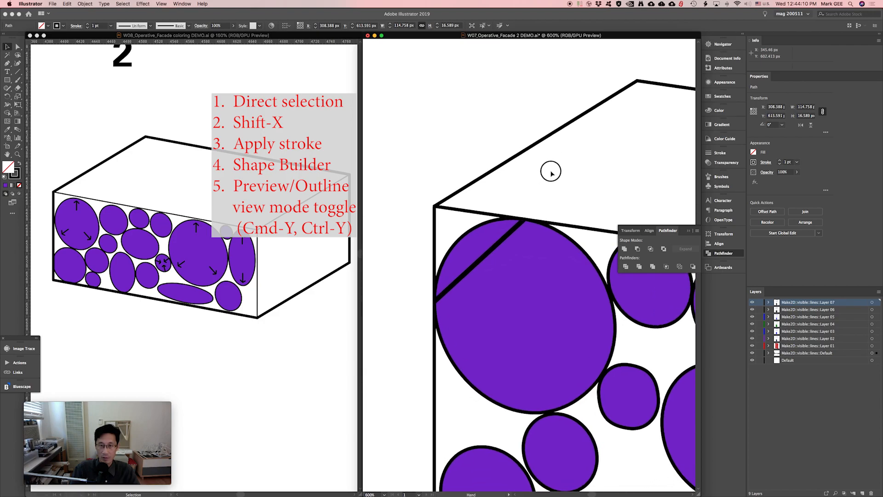
click(522, 250)
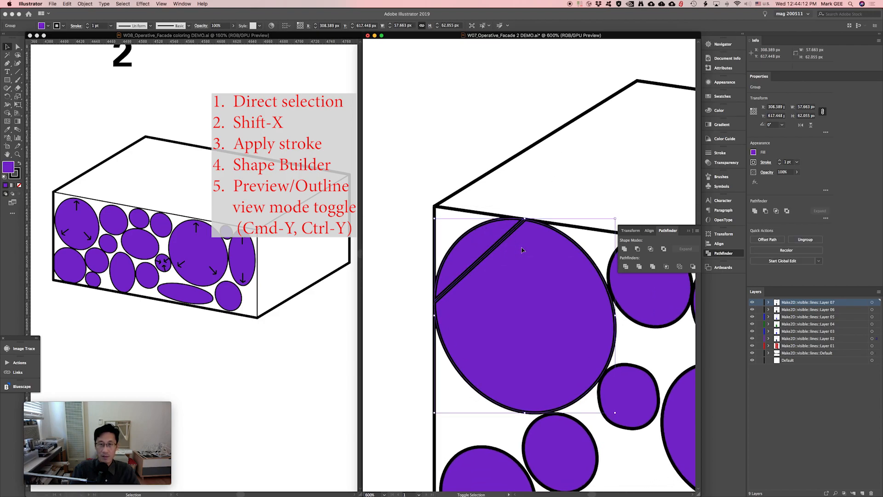
- Display the artwork in Outline mode and select the large upper-left circle's grouped pieces
key(super+shift+a)
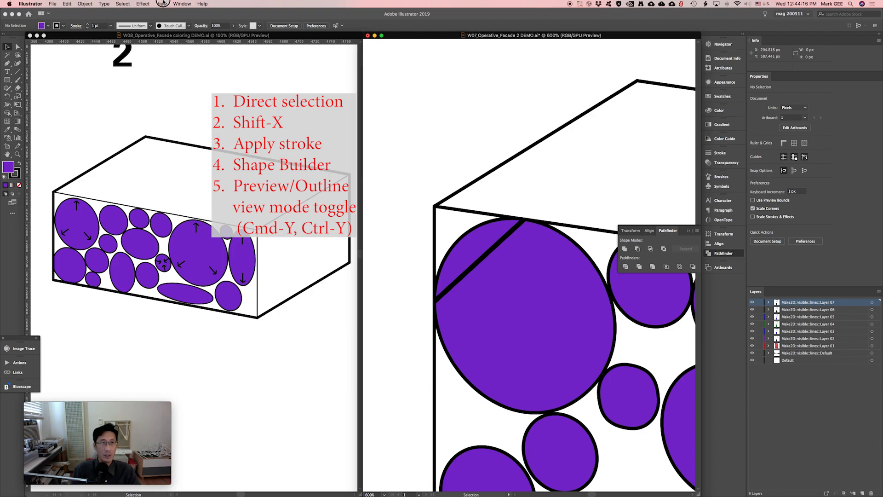
click(162, 3)
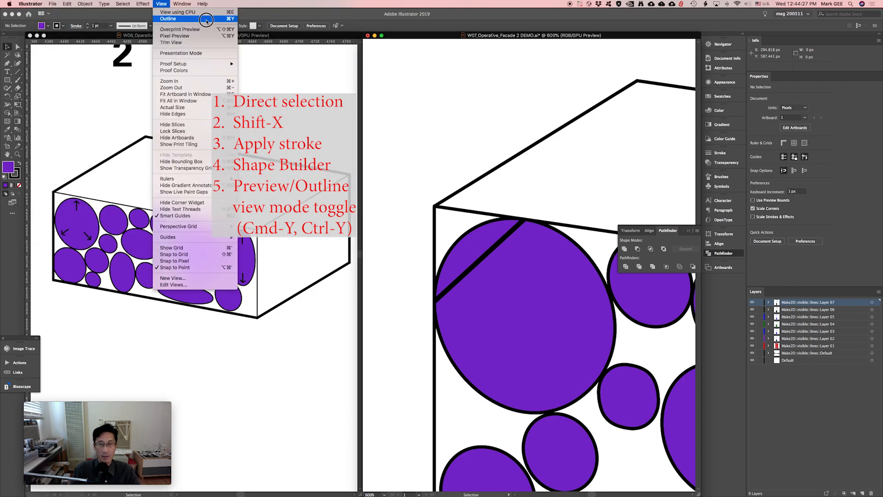
click(206, 20)
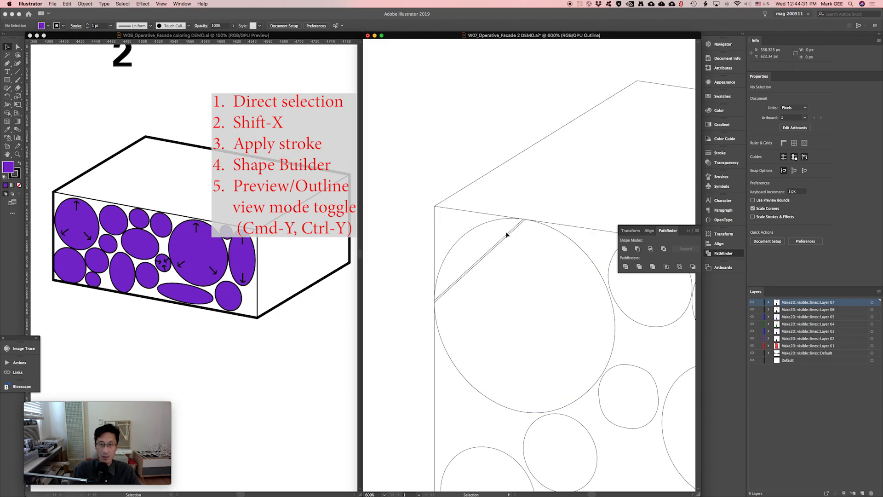
click(477, 228)
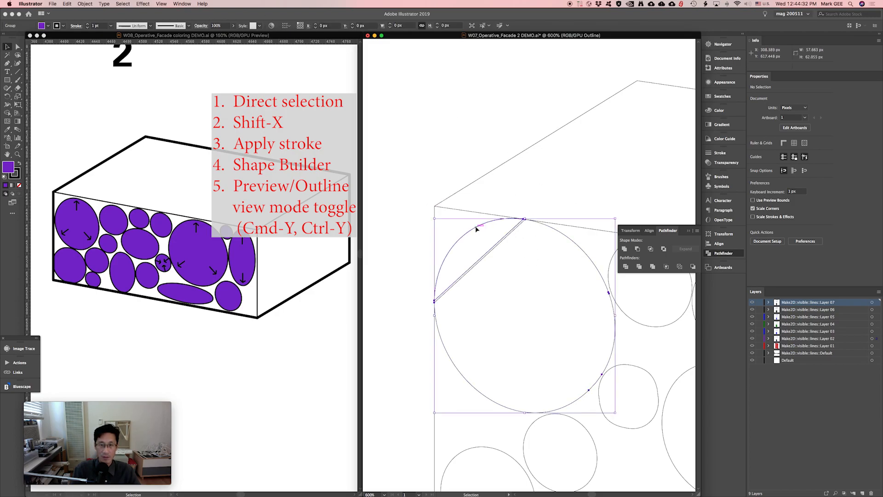
click(577, 265)
click(565, 238)
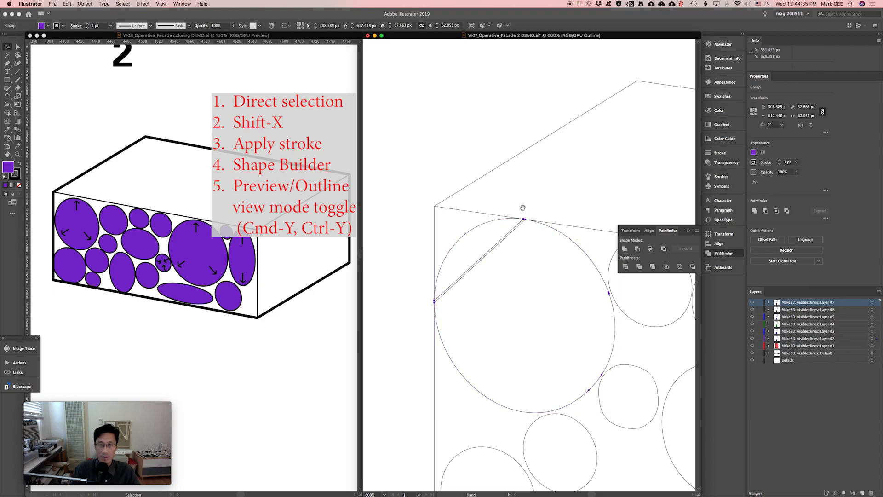
- Examine both ends of the large circle's diagonal seam close up in Outline mode for a gap between the pieces
drag(452, 312, 426, 344)
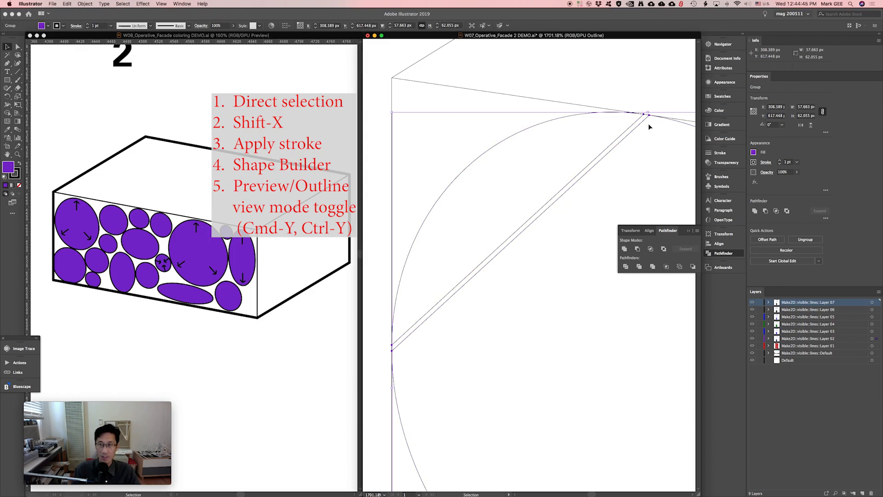
drag(657, 110, 643, 128)
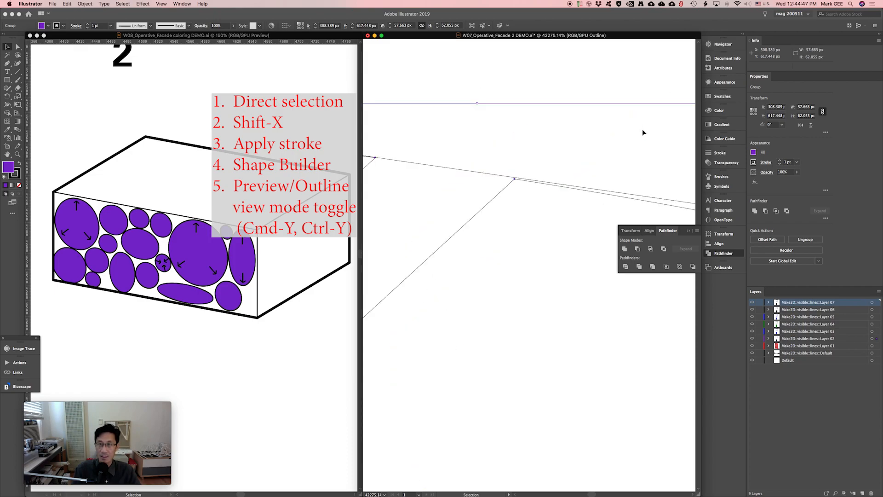
drag(462, 184, 545, 190)
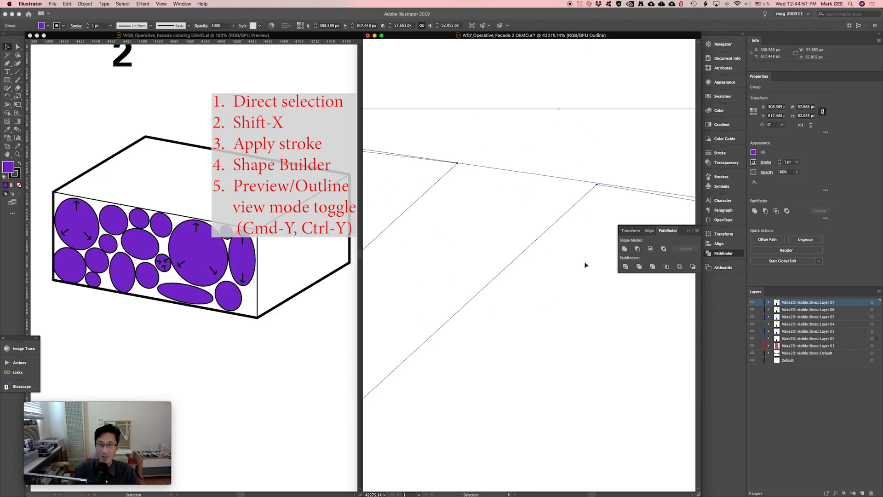
key(super+minus)
key(super+minus)
key(super+minus)
key(super+minus)
key(super+minus)
key(super+minus)
key(super+minus)
key(super+minus)
key(super+minus)
key(super+minus)
key(super+minus)
key(super+minus)
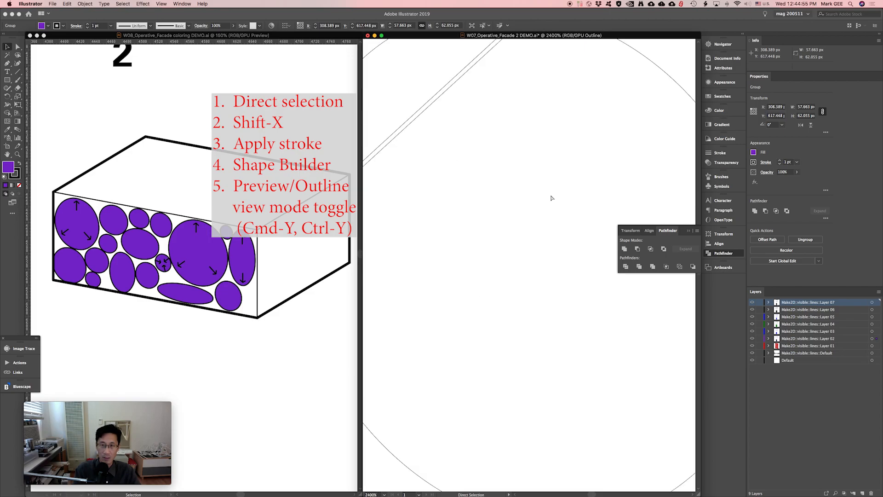
- Examine the sliver seam of a cut circle along the face's right edge, then review the whole face in Outline mode
drag(532, 296, 408, 225)
mouse_move(492, 225)
mouse_down()
mouse_move(401, 215)
mouse_move(423, 212)
mouse_move(409, 204)
mouse_up()
drag(514, 214, 622, 338)
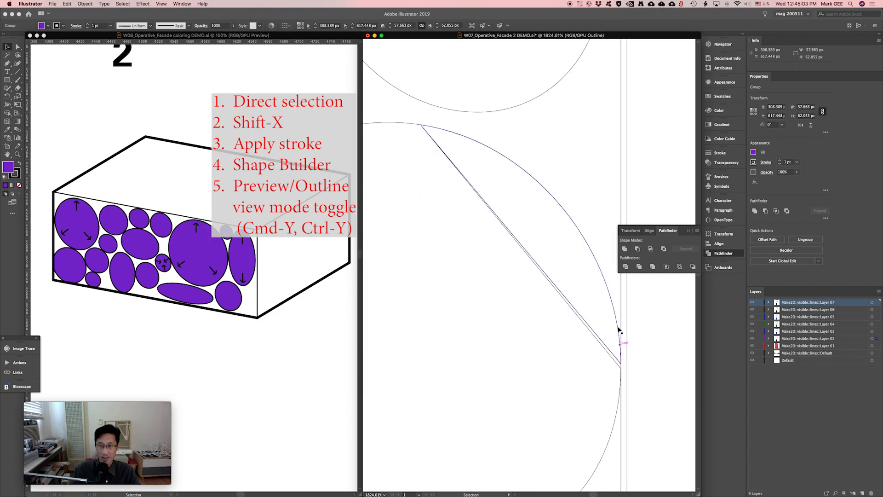
key(super+minus)
key(super+minus)
key(super+minus)
key(super+minus)
key(super+minus)
key(super+minus)
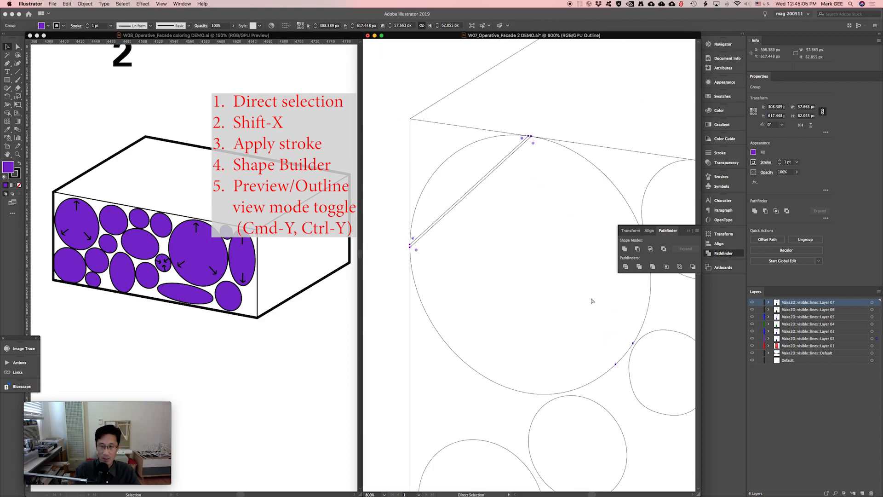
drag(591, 298, 513, 207)
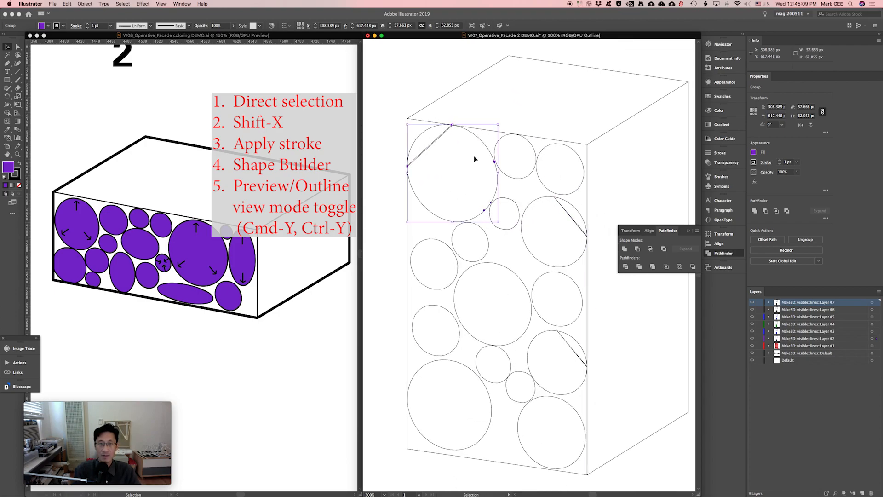
- Return to Preview mode, select the front face artwork, and merge the large upper-left circle's pieces with Shape Builder
key(a)
scroll(437, 138, down, 2)
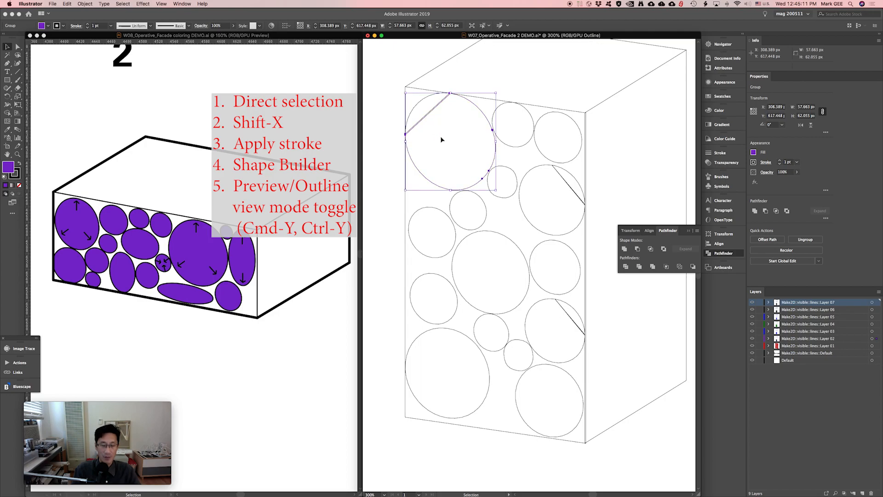
key(super+y)
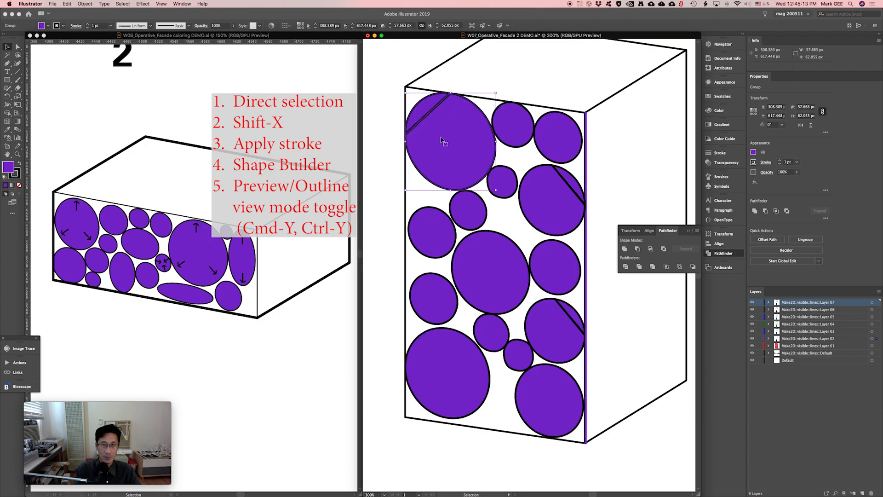
drag(389, 81, 598, 463)
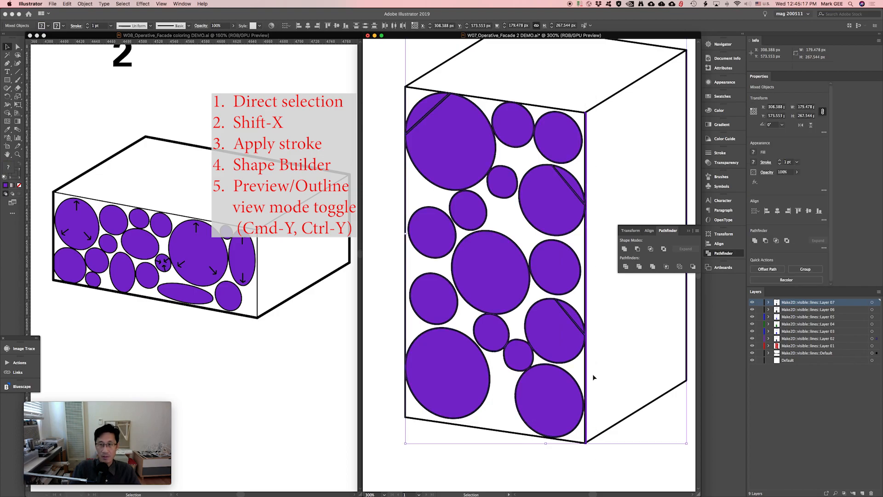
key(shift+m)
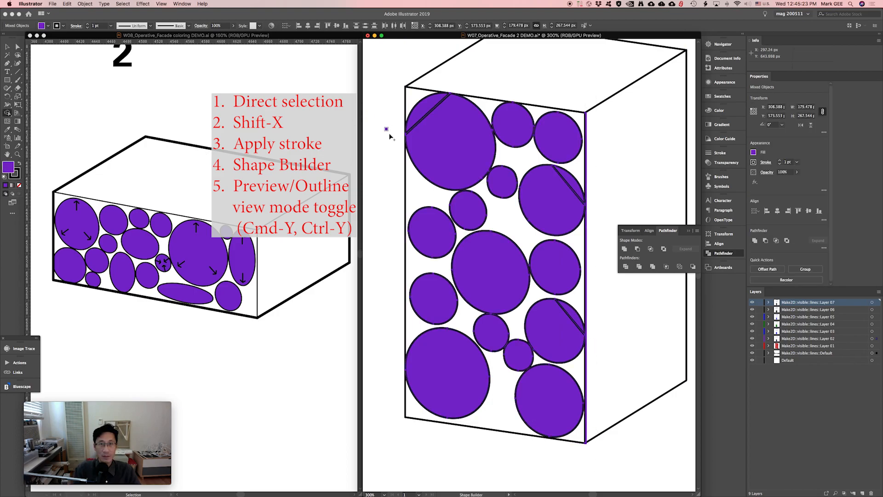
drag(441, 131, 421, 118)
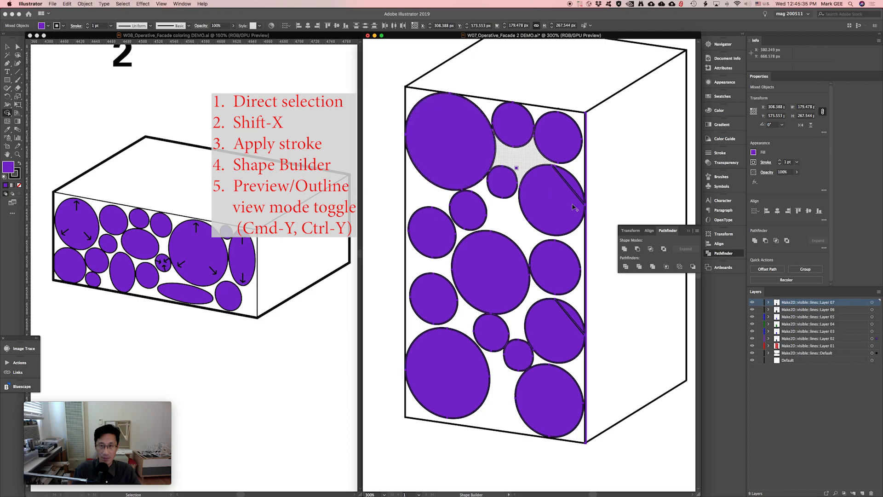
- Try to merge the two cut circles along the face's right edge with Shape Builder, and undo those merges
drag(559, 198, 574, 183)
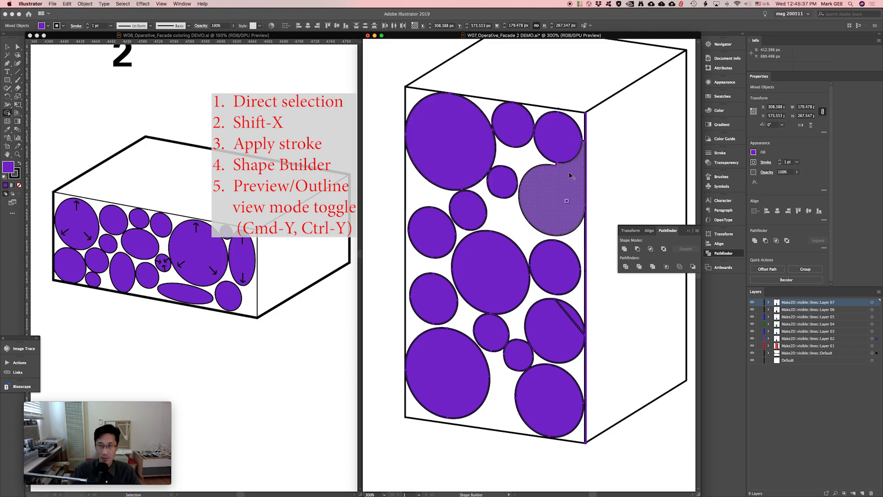
key(super+z)
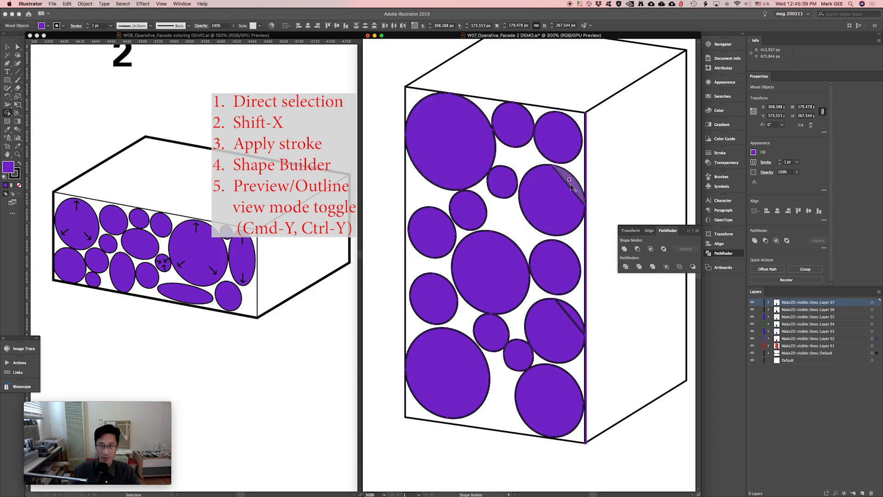
mouse_move(573, 318)
mouse_down()
mouse_move(555, 343)
mouse_move(572, 318)
mouse_up()
key(super+z)
key(super+z)
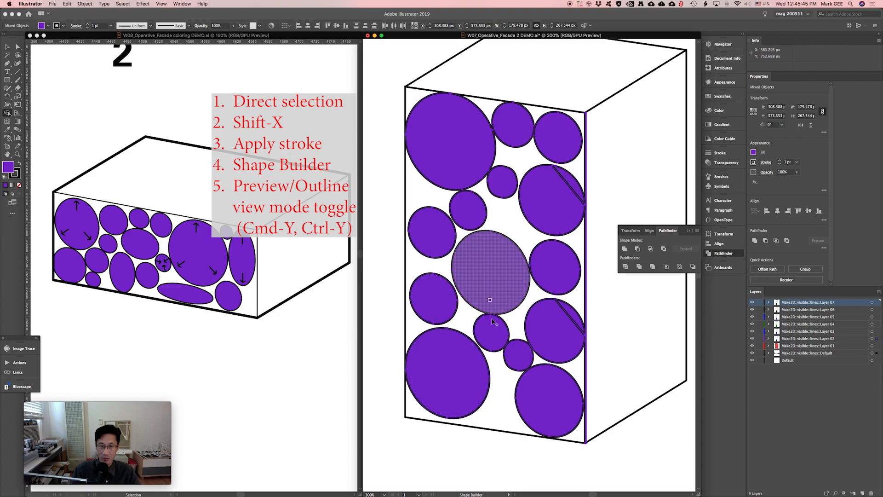
- In Outline mode, close the gap in the lower right-edge circle by moving the sliver's lower anchor onto the larger piece's corner
key(v)
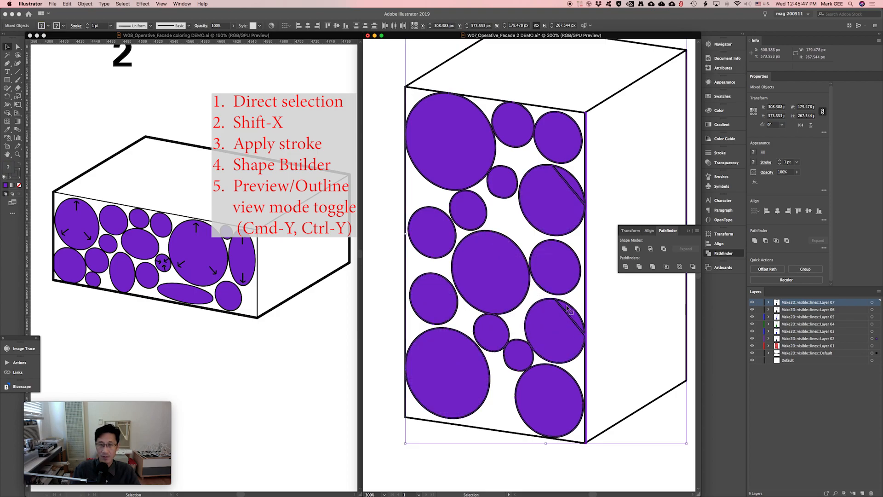
drag(590, 285, 545, 357)
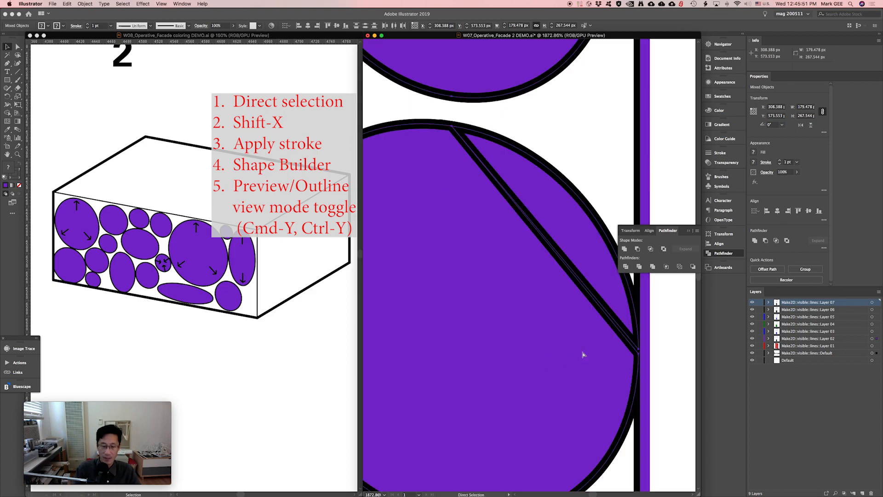
key(super+y)
click(655, 348)
key(a)
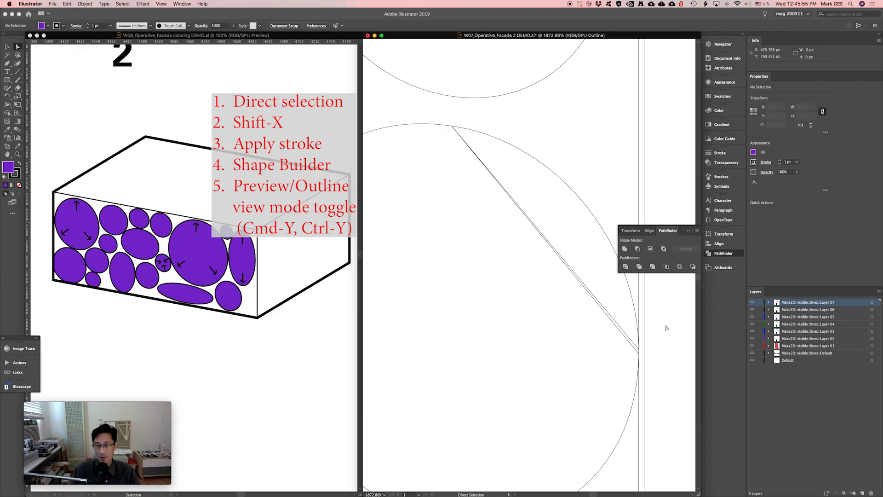
click(720, 254)
drag(639, 352, 639, 356)
- Move the lower anchor of the upper right-edge circle's sliver onto the larger piece's corner to close its gap
drag(553, 151, 547, 271)
drag(548, 138, 571, 284)
key(super+minus)
key(super+minus)
key(super+minus)
drag(504, 180, 590, 320)
drag(553, 188, 539, 338)
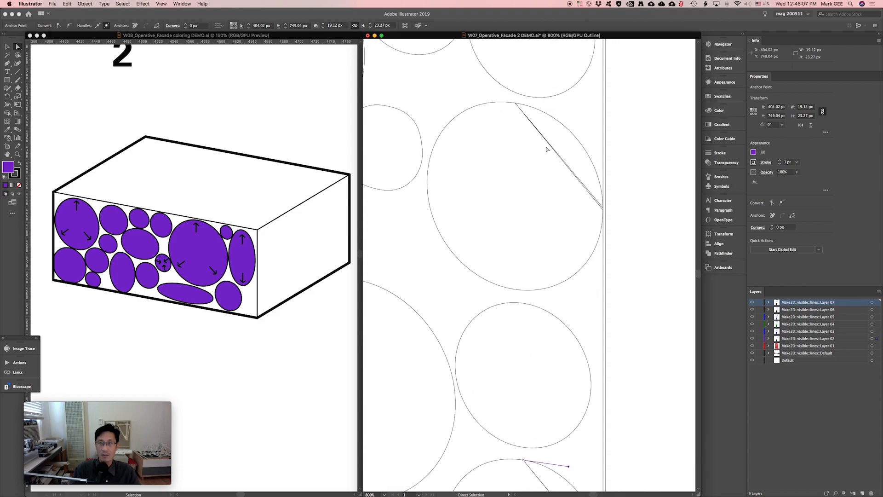
drag(499, 95, 623, 237)
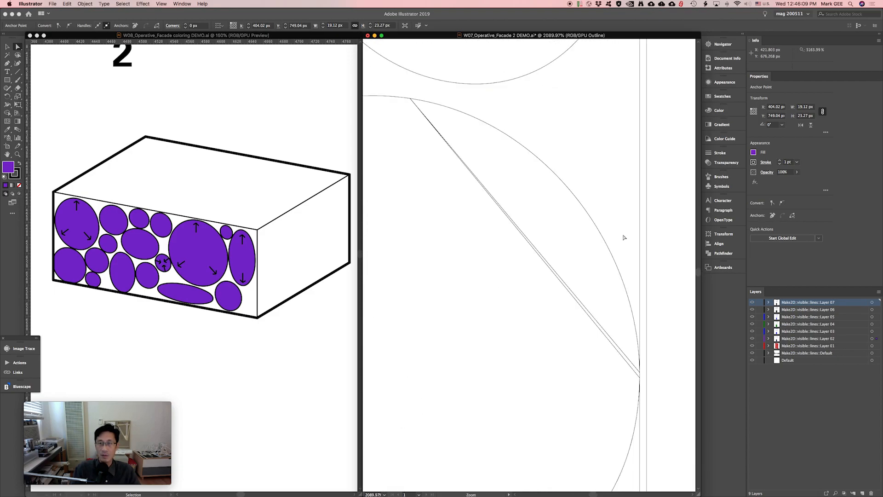
click(640, 374)
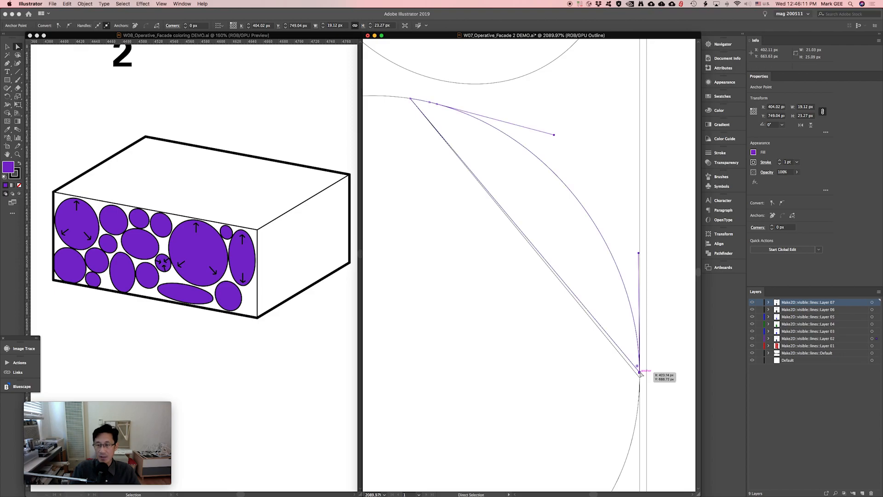
drag(640, 374, 640, 379)
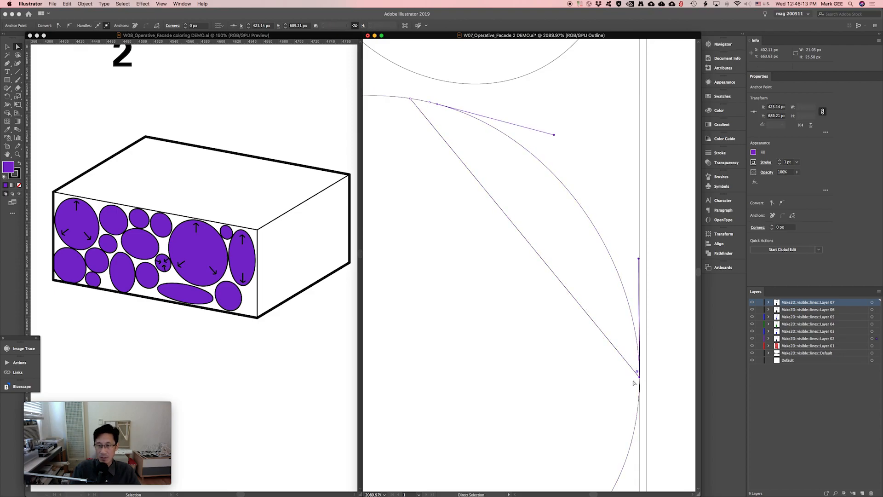
- Return to Preview mode, select the face's circles, and merge both repaired right-edge circles with Shape Builder
key(super+minus)
key(super+minus)
key(super+minus)
key(super+minus)
key(super+minus)
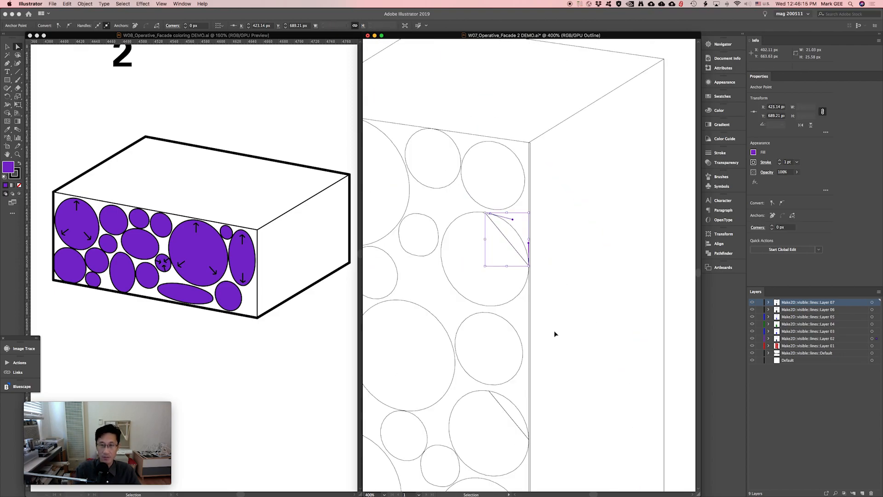
key(super+y)
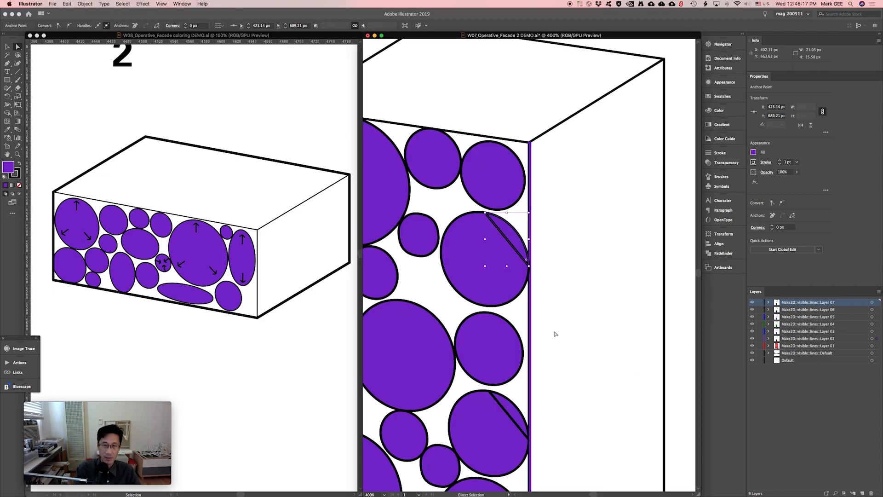
drag(580, 216, 642, 161)
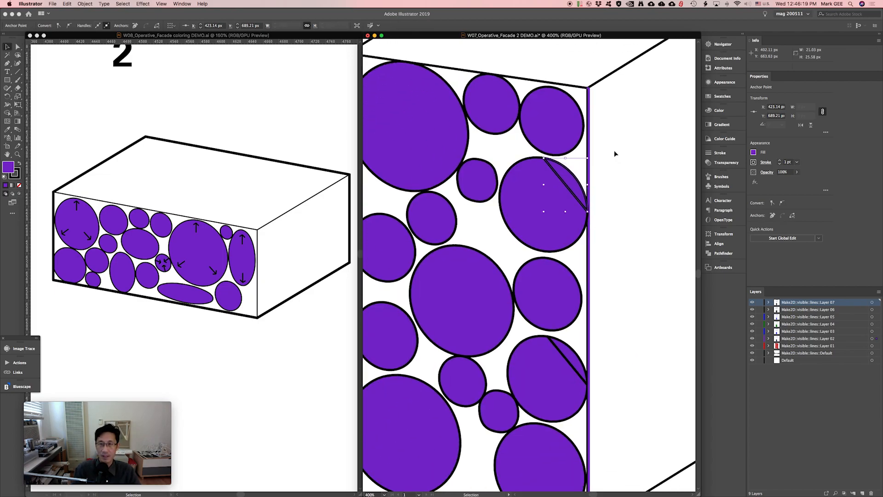
drag(409, 85, 527, 300)
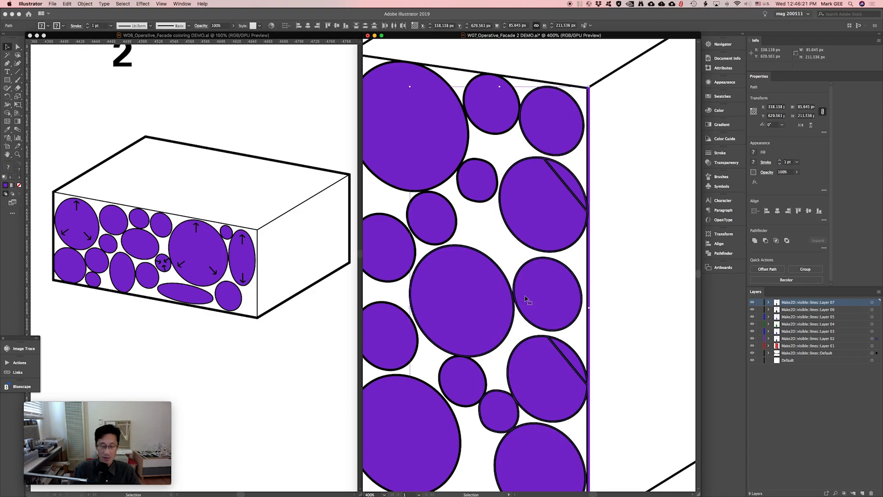
key(shift+m)
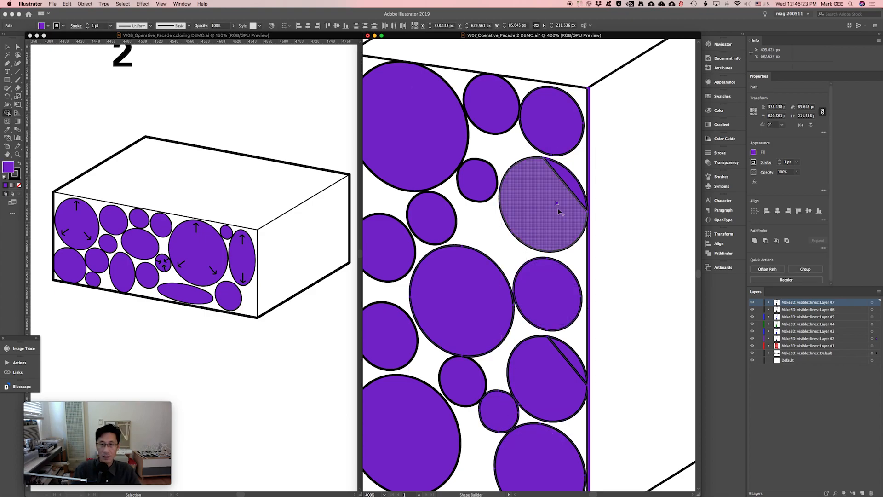
drag(564, 198, 568, 185)
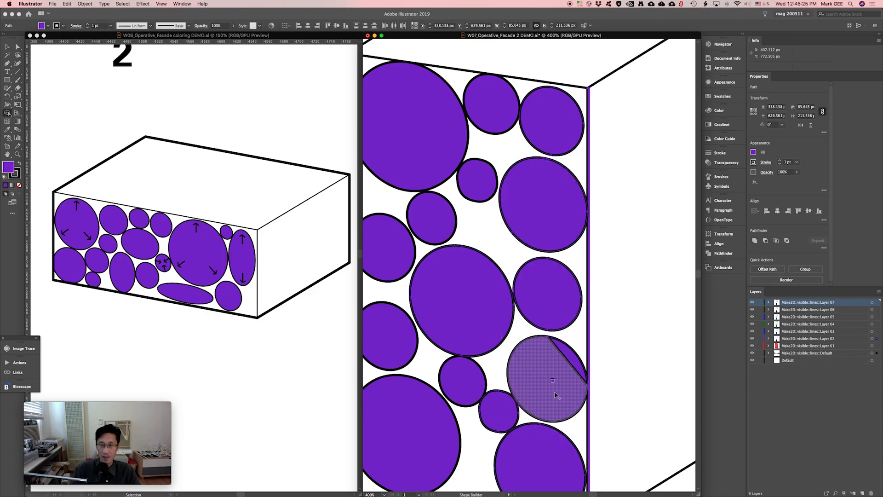
drag(564, 369, 570, 356)
key(v)
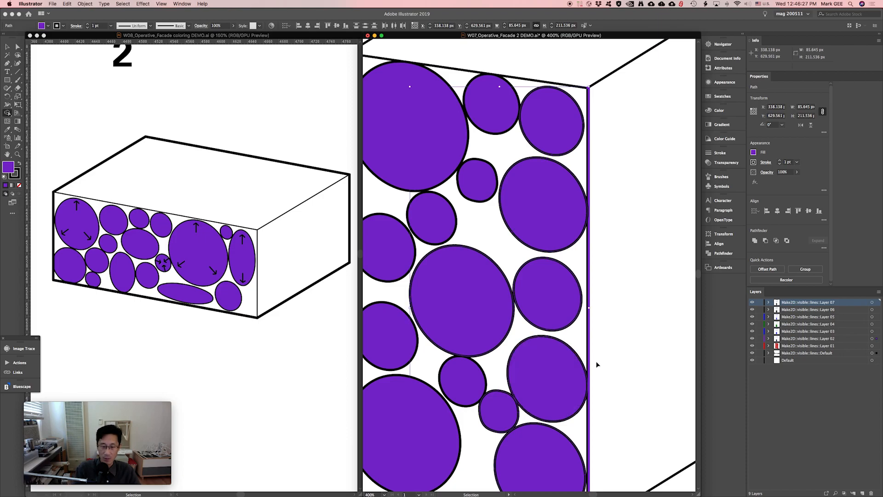
- Delete the stray purple line running alongside the box's front vertical corner edge
key(super+minus)
key(super+minus)
click(566, 405)
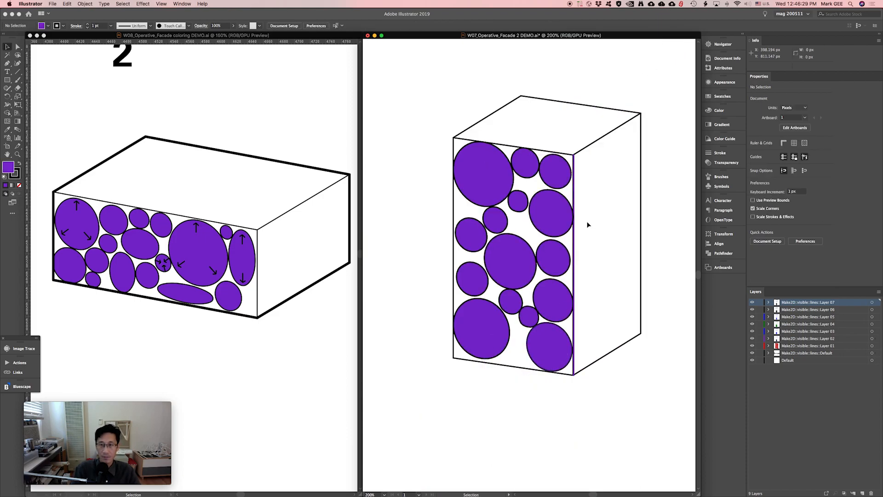
drag(597, 158, 555, 202)
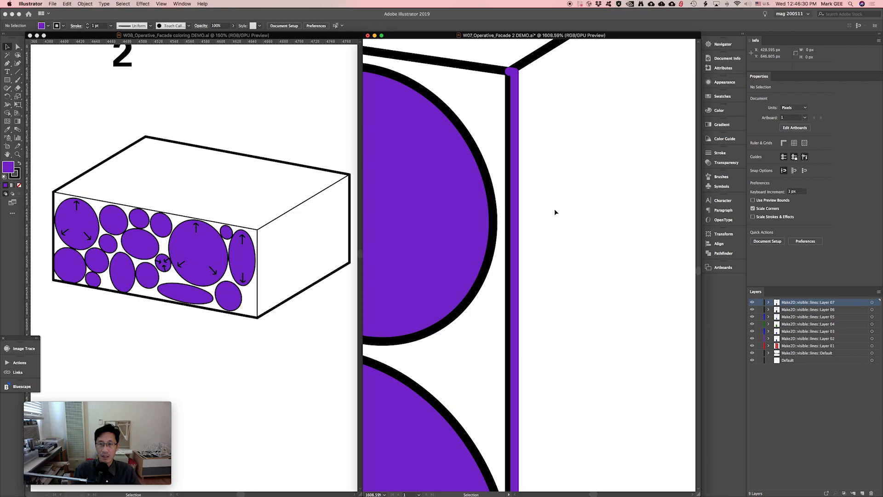
click(516, 117)
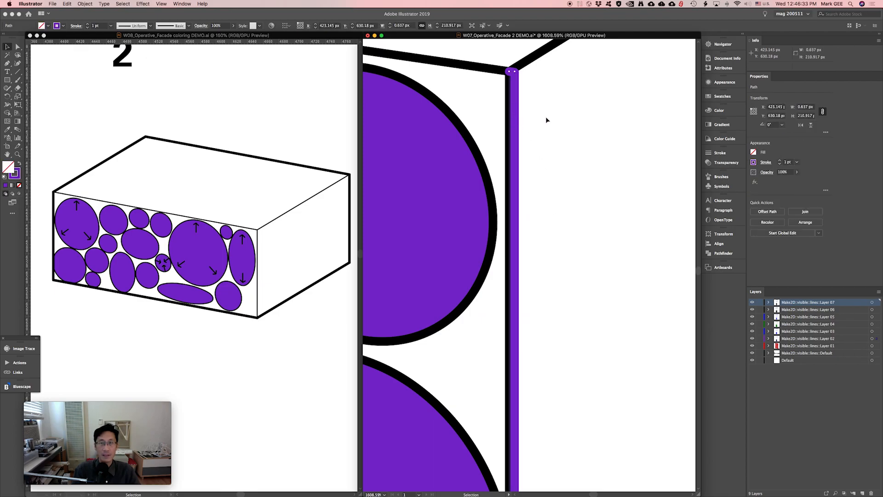
key(Delete)
key(a)
key(super+minus)
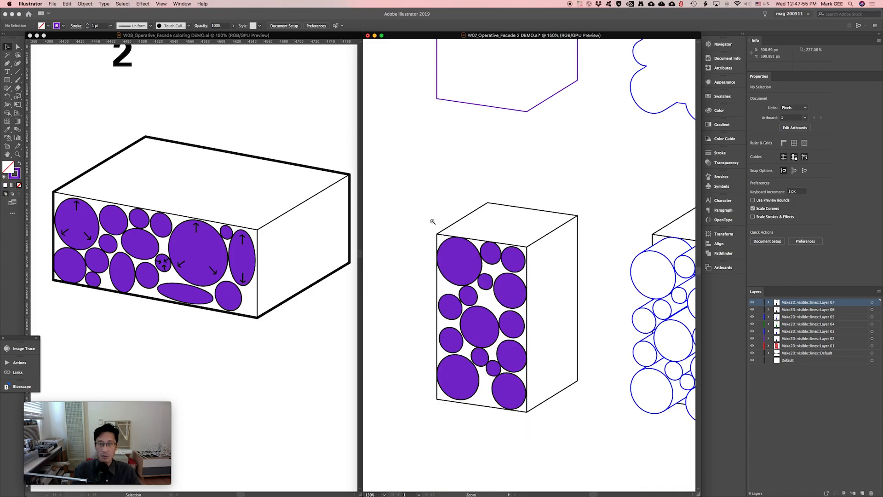
- Draw a vertical line about 13 px long just inside the top of the large upper-left circle
drag(433, 221, 540, 332)
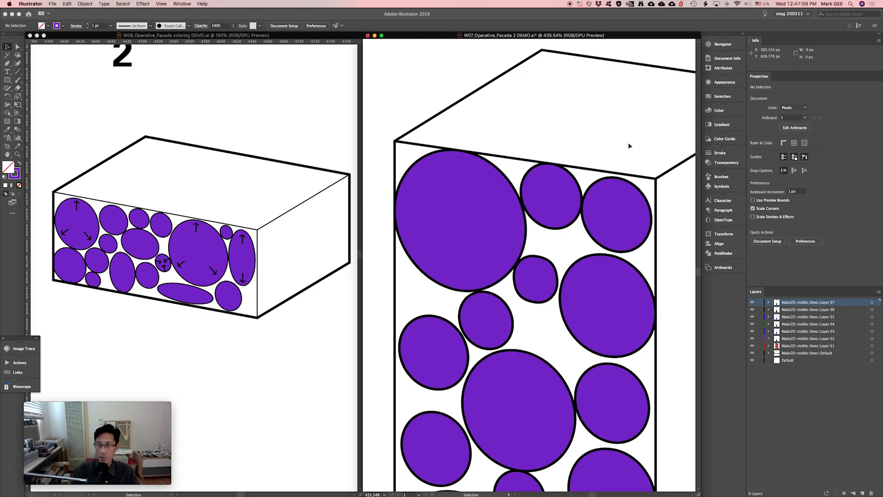
key(l)
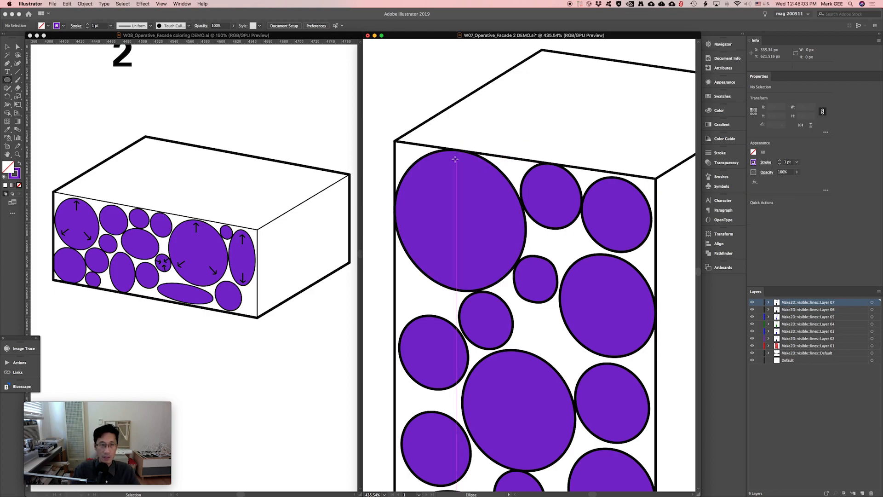
key(backslash)
drag(456, 163, 456, 187)
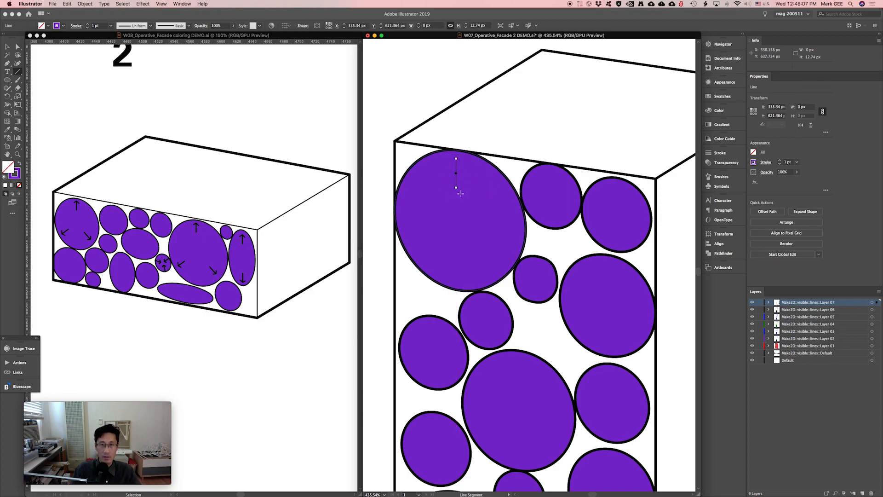
- Give the new vertical line a 4 pt black stroke
click(720, 153)
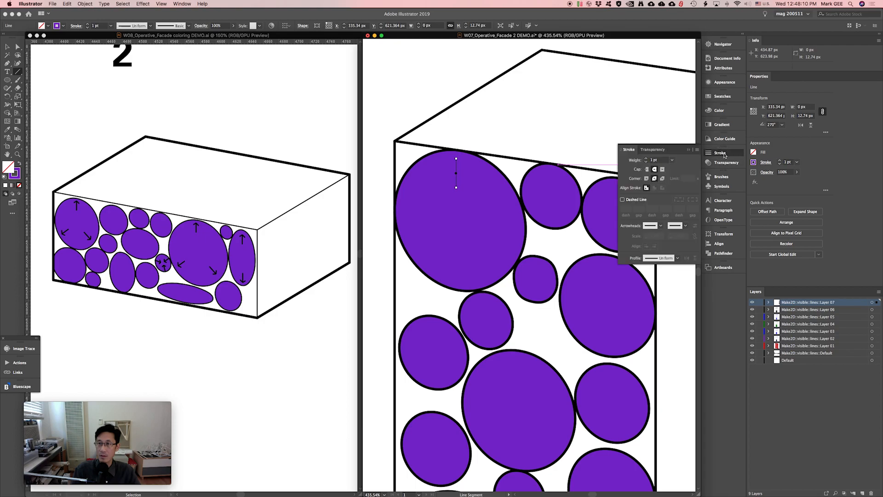
click(672, 159)
click(683, 217)
click(754, 163)
click(710, 111)
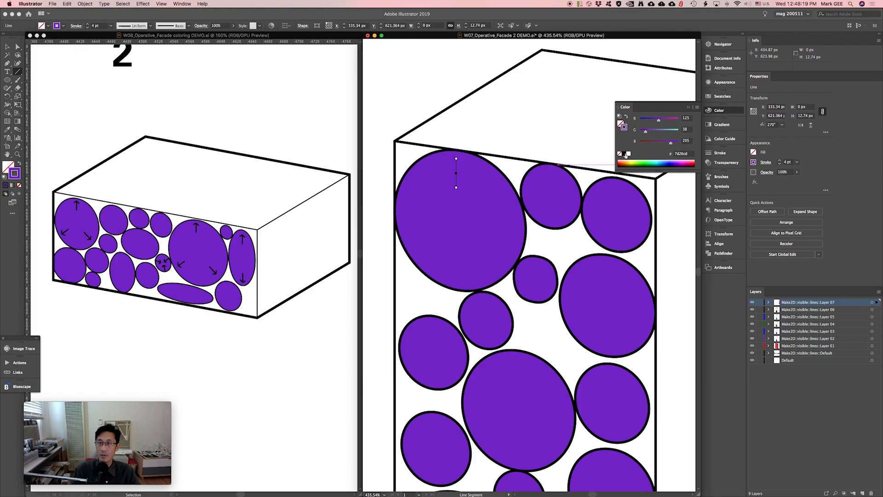
click(629, 145)
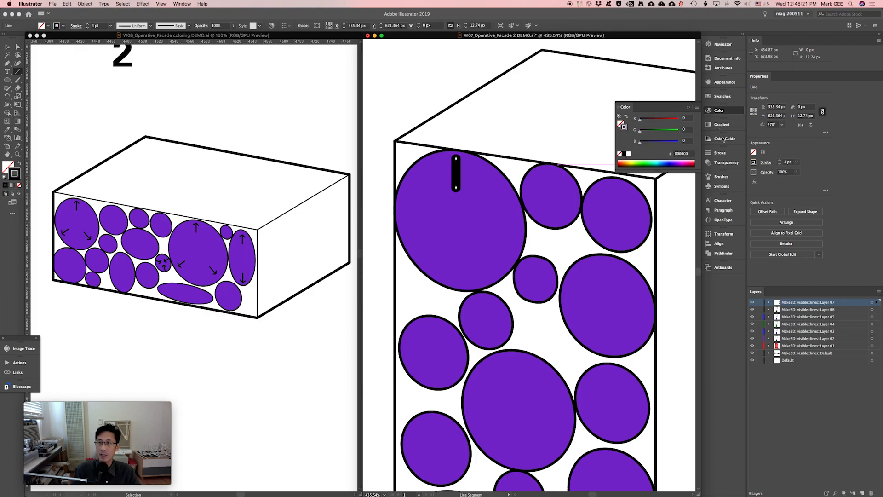
- Set the vertical line's stroke weight to 2 pt and open the additional Stroke options
click(721, 154)
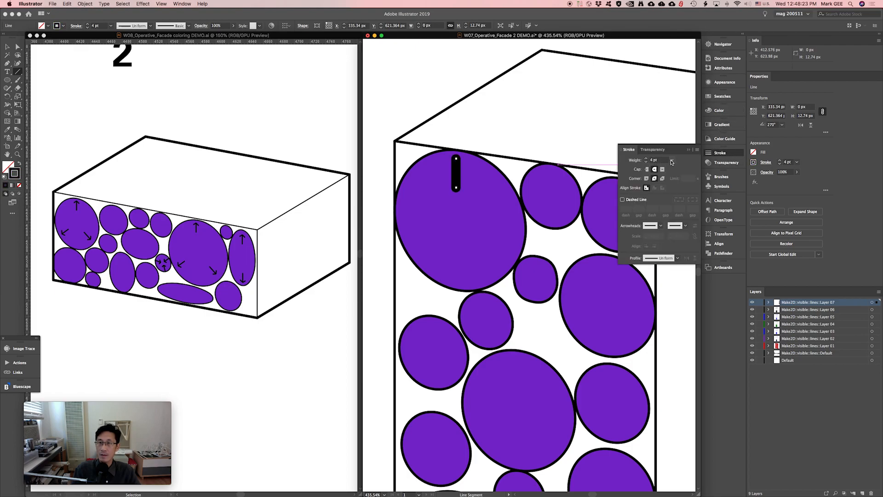
click(672, 160)
click(677, 198)
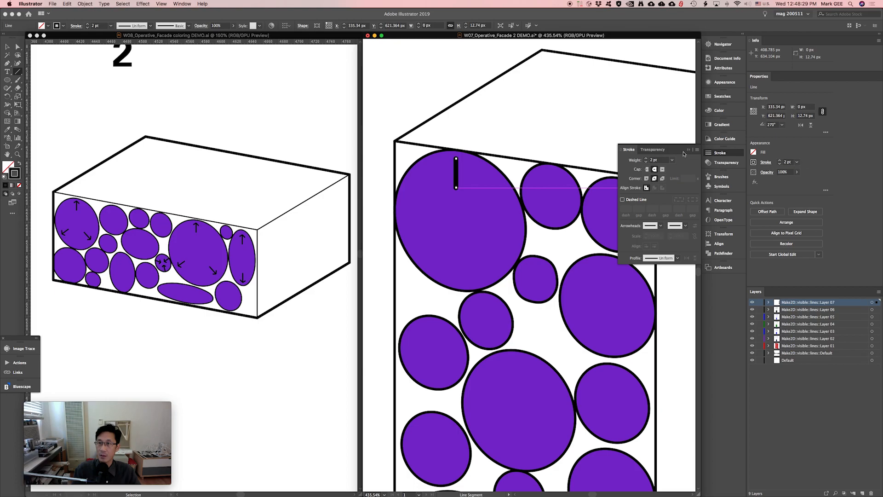
click(696, 150)
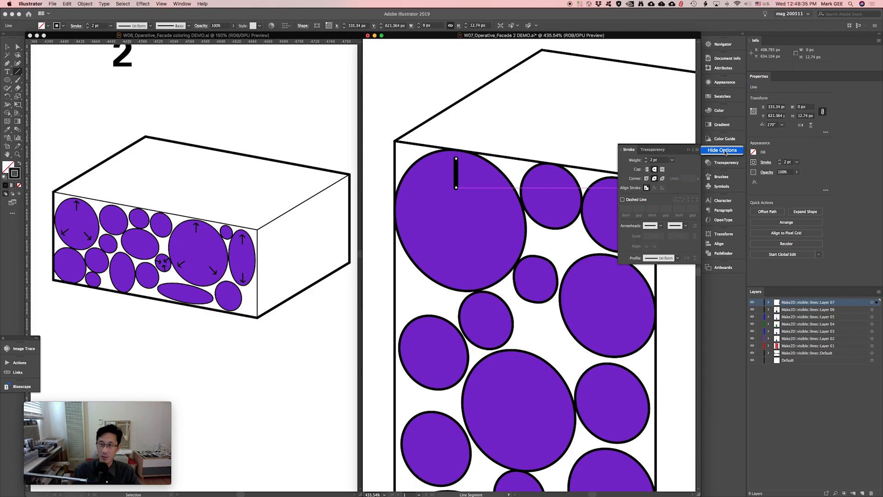
- Add the Arrow 11 arrowhead to the start of the vertical line in the large upper-left circle
click(660, 228)
click(661, 227)
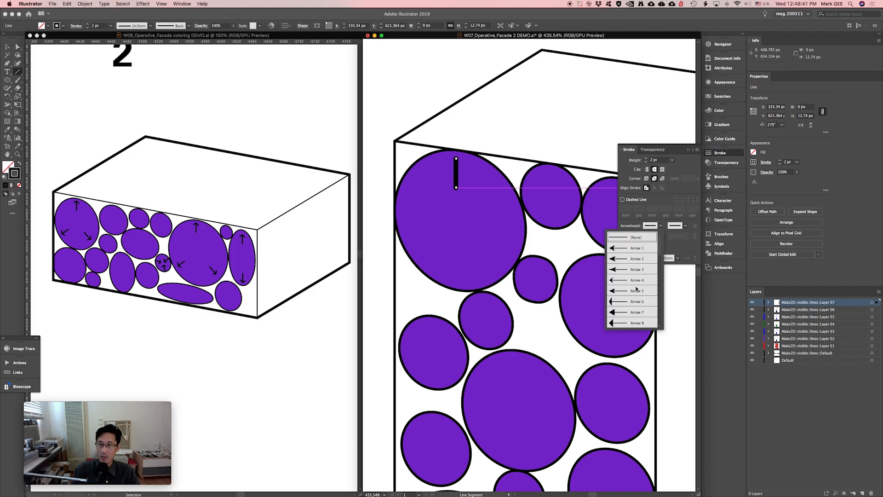
scroll(636, 296, down, 3)
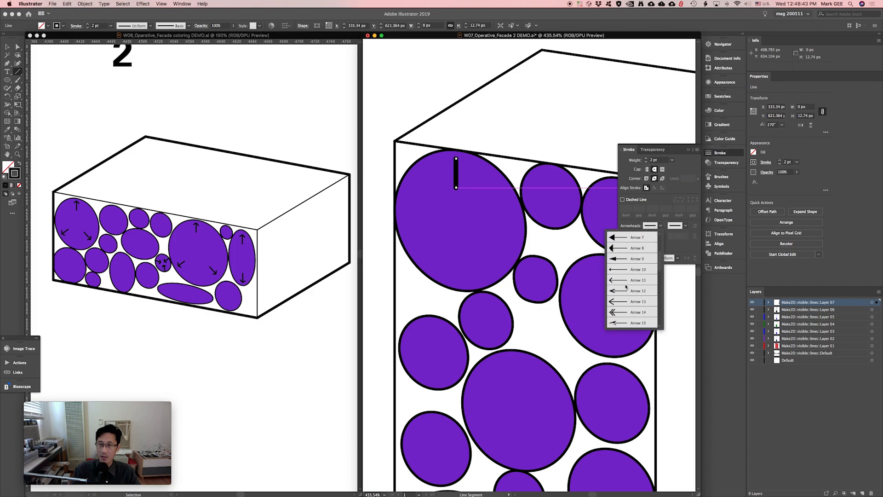
click(621, 281)
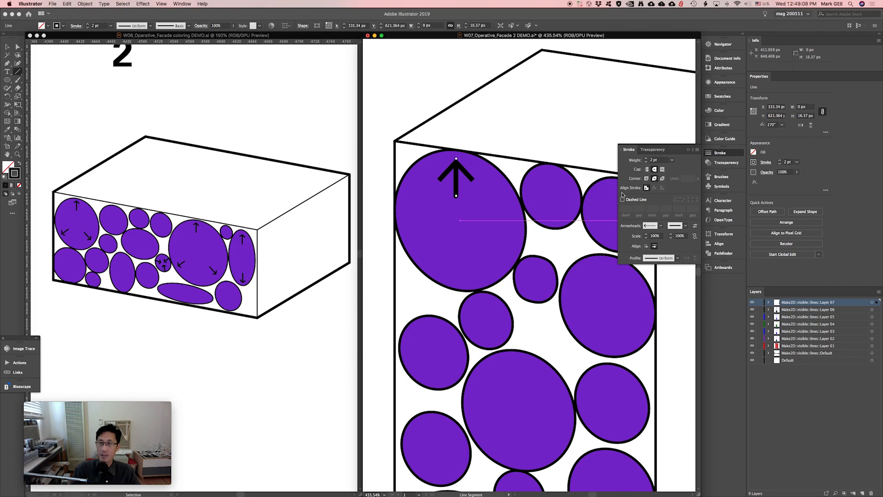
- Set the start arrowhead's scale to 50%
click(647, 236)
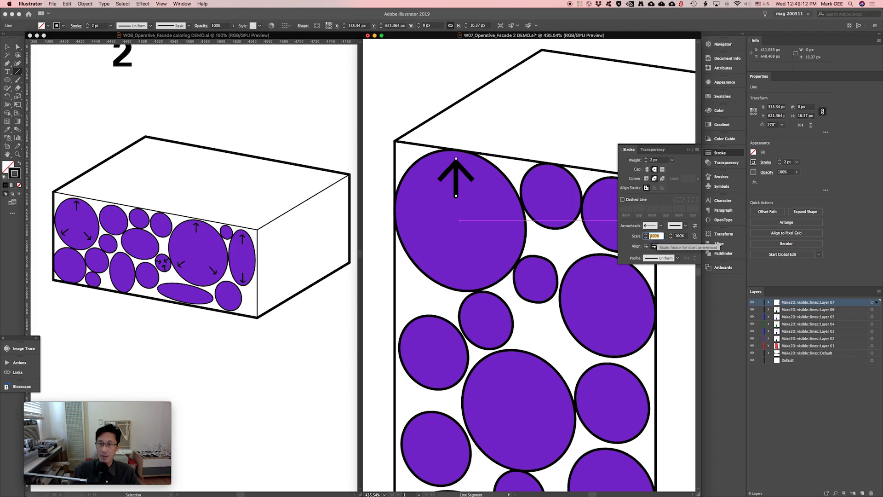
text(50)
key(Return)
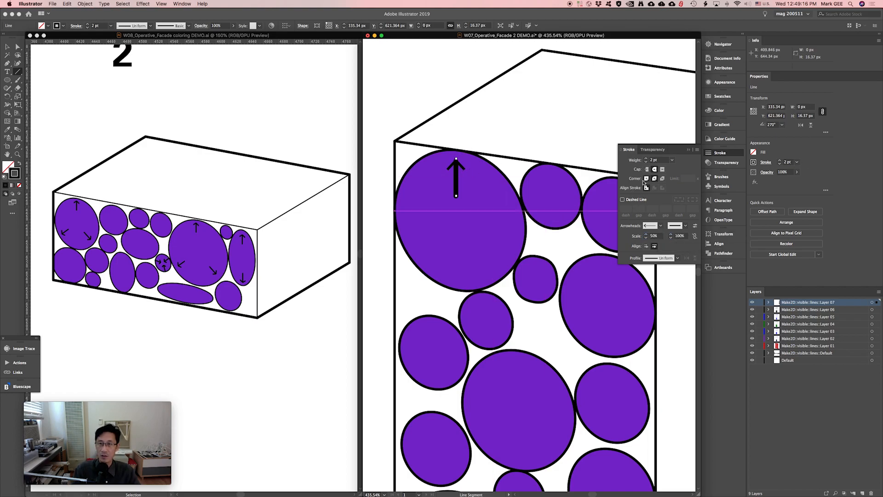
- Reduce the arrow's stroke weight to 1 pt and set its start arrowhead scale to 100%
click(797, 163)
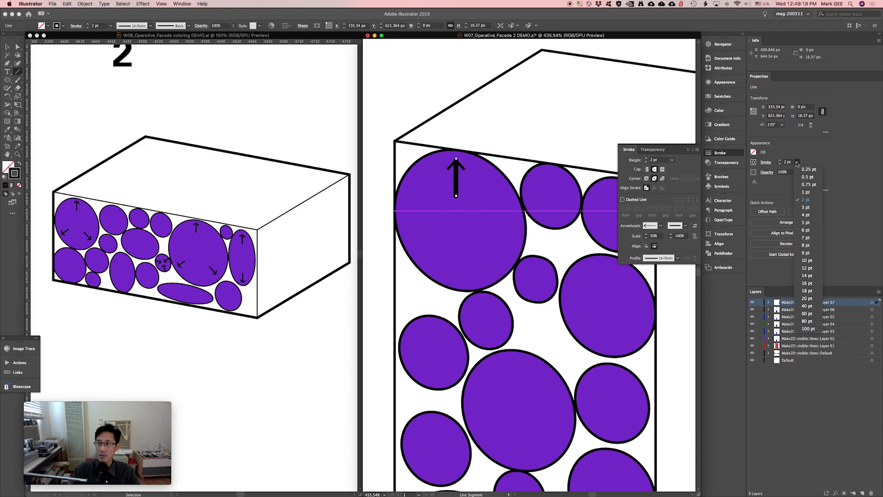
click(804, 195)
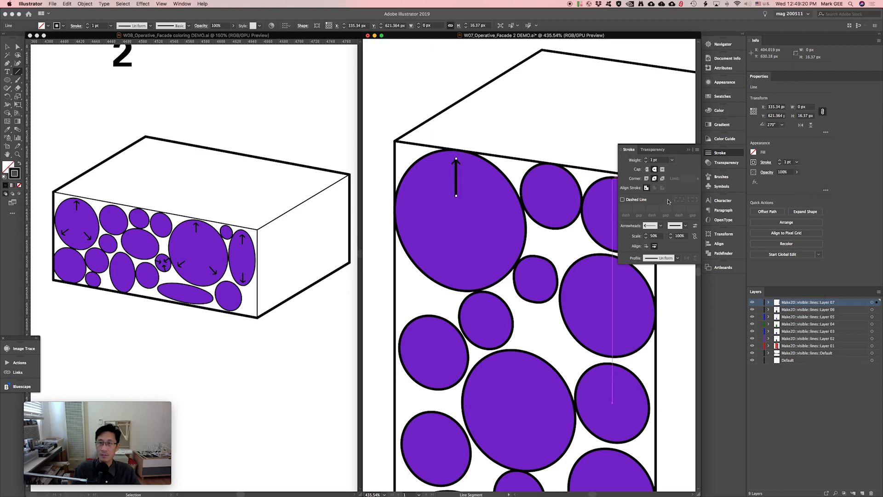
click(654, 236)
text(100)
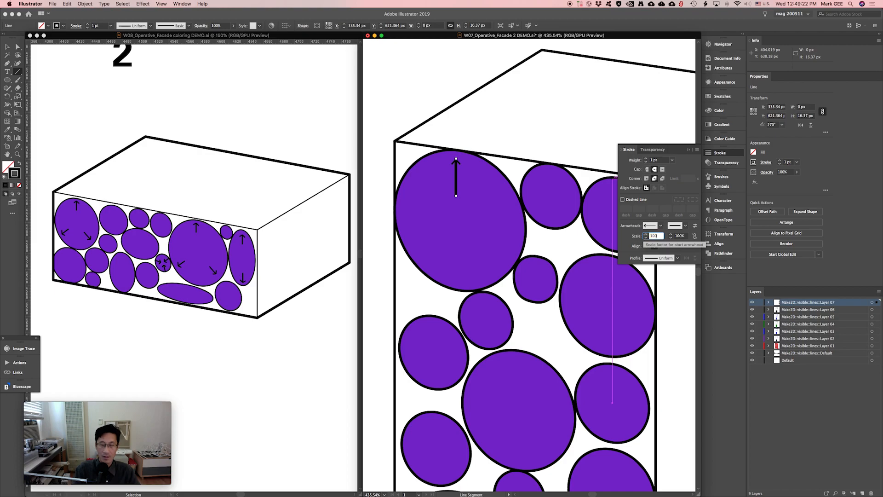
key(Return)
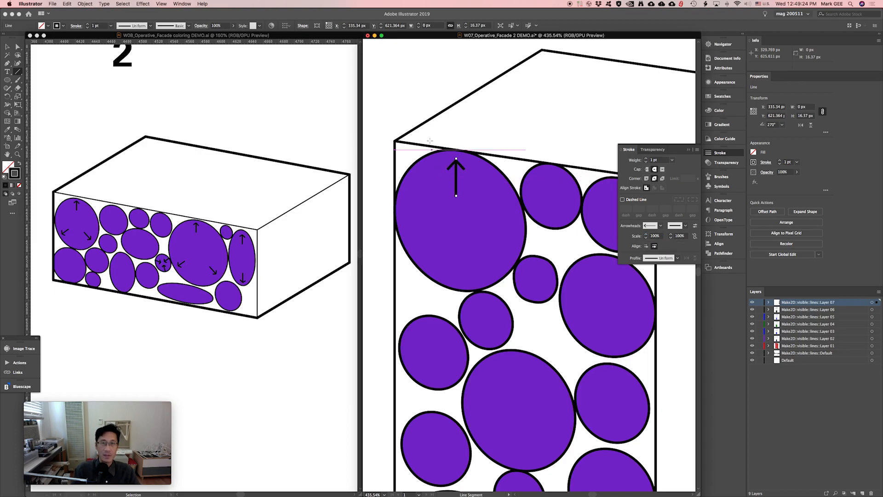
super+click(420, 99)
key(super+v)
super+click(457, 174)
click(456, 174)
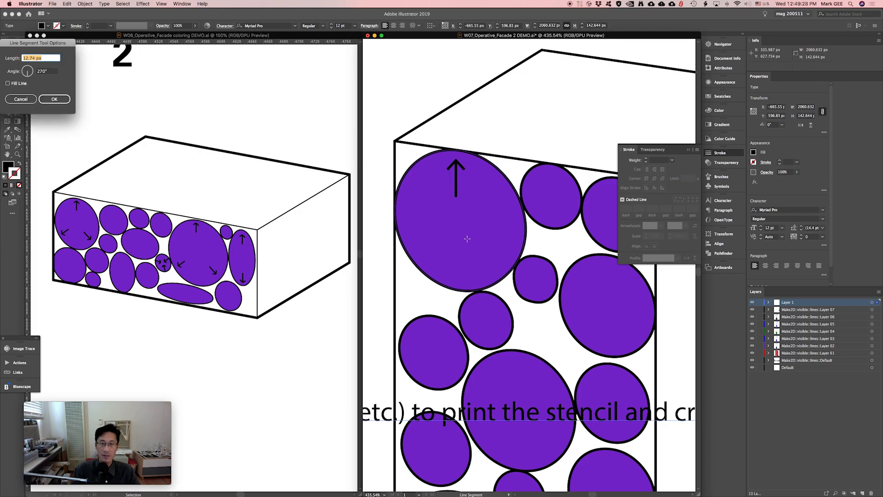
key(BackSpace)
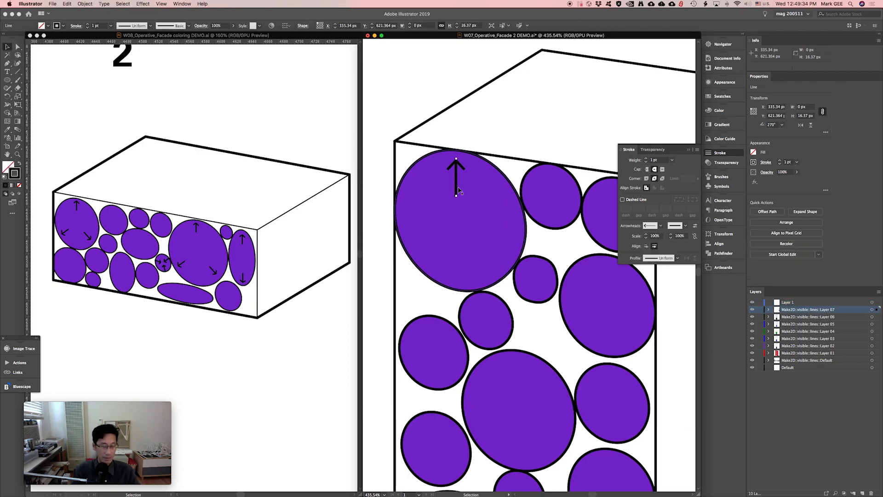
- Rotate a copy of the upward arrow about 126° clockwise around the large circle's center, pointing toward its lower-right edge
key(r)
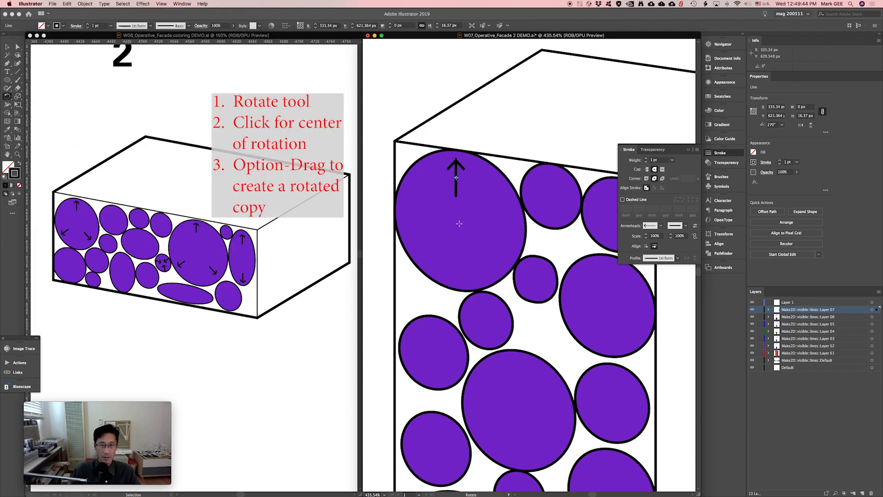
drag(469, 182, 494, 259)
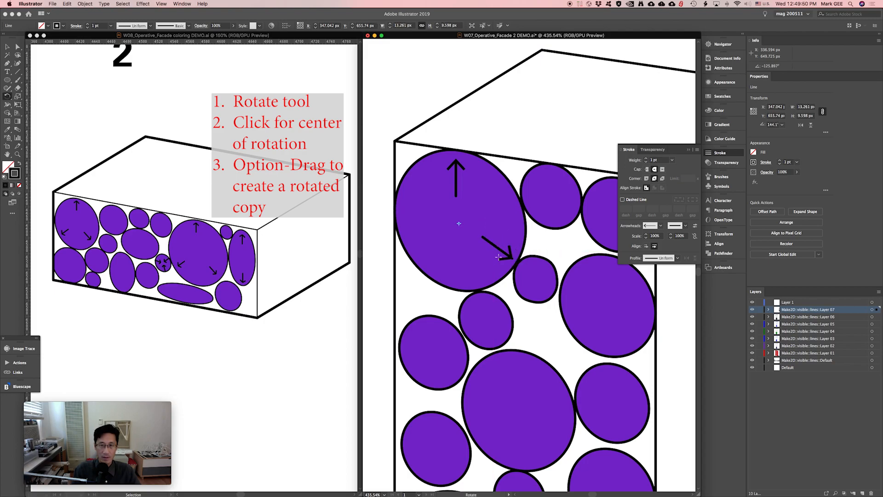
key(v)
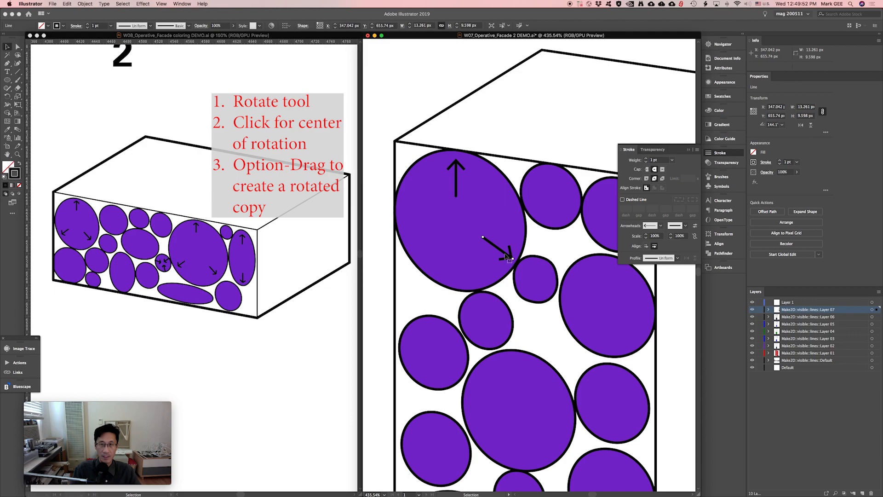
- Create another rotated copy of the upward arrow around the large circle's center, pointing toward its lower-left edge
click(457, 179)
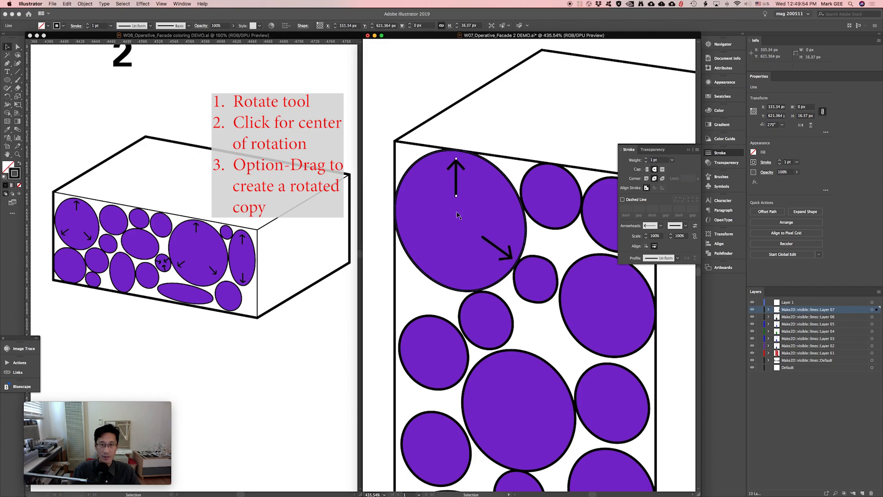
key(r)
click(458, 221)
drag(441, 212, 432, 244)
key(v)
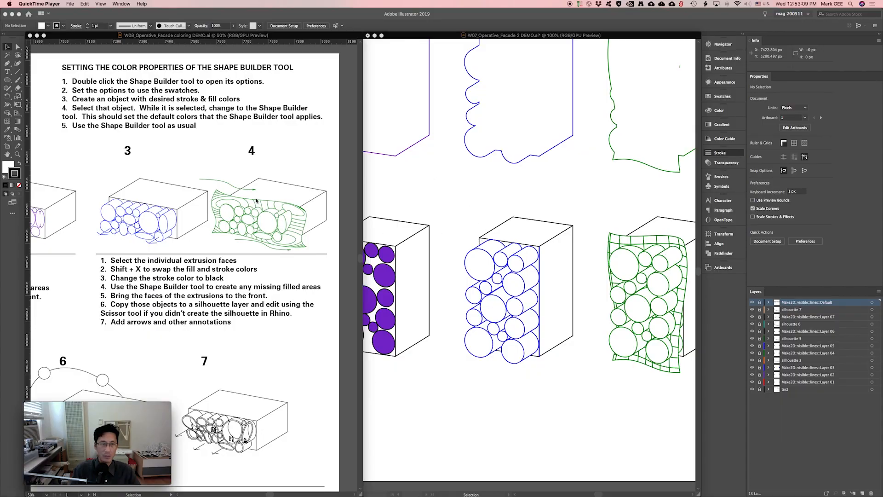
- Examine the colored and uncolored versions of diagram 3 and its written instructions in the reference document
click(105, 200)
scroll(100, 211, left, 5)
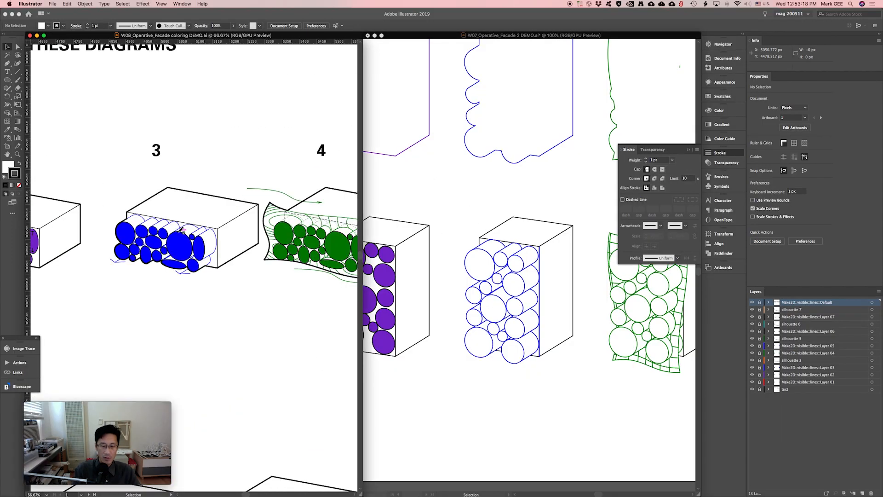
key(super+equal)
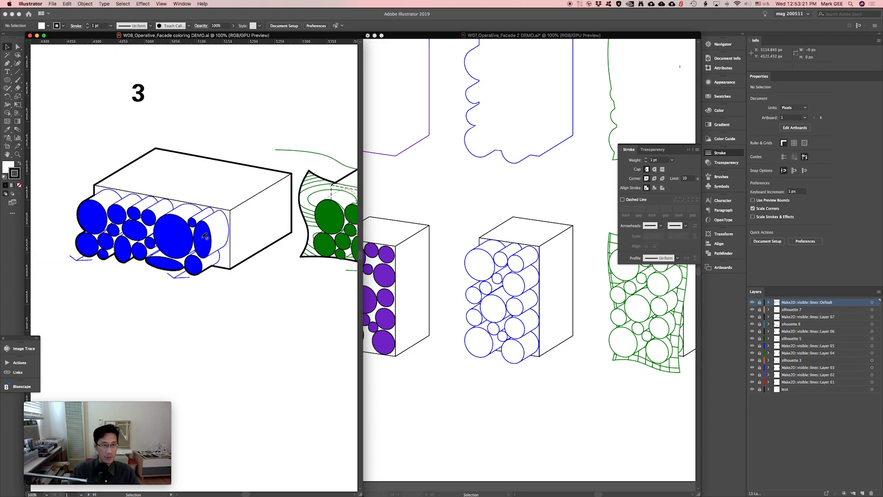
drag(289, 237, 133, 248)
drag(254, 245, 92, 247)
drag(213, 244, 79, 245)
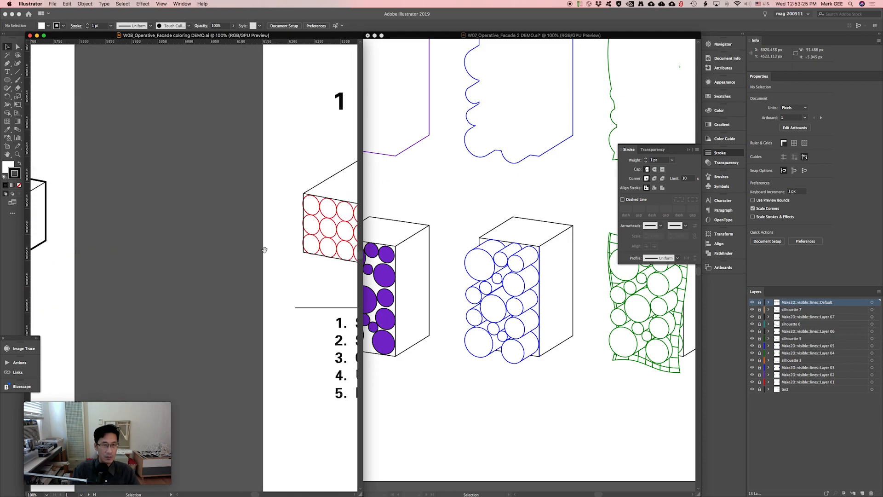
drag(264, 251, 73, 253)
drag(310, 245, 172, 261)
drag(256, 260, 114, 245)
- Select all circular front faces of the blue extrusions in the third diagram and swap their fill and stroke colors
click(561, 193)
scroll(494, 111, up, 3)
scroll(545, 254, down, 5)
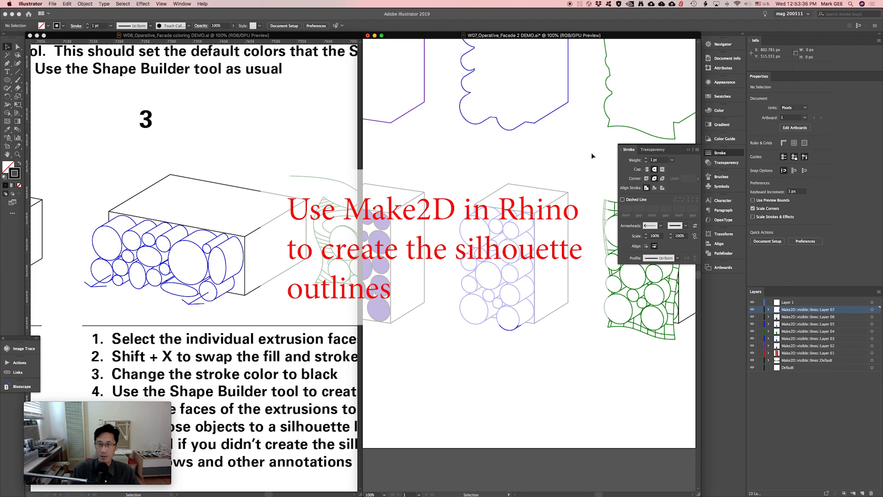
click(720, 154)
key(super+space)
drag(458, 200, 550, 352)
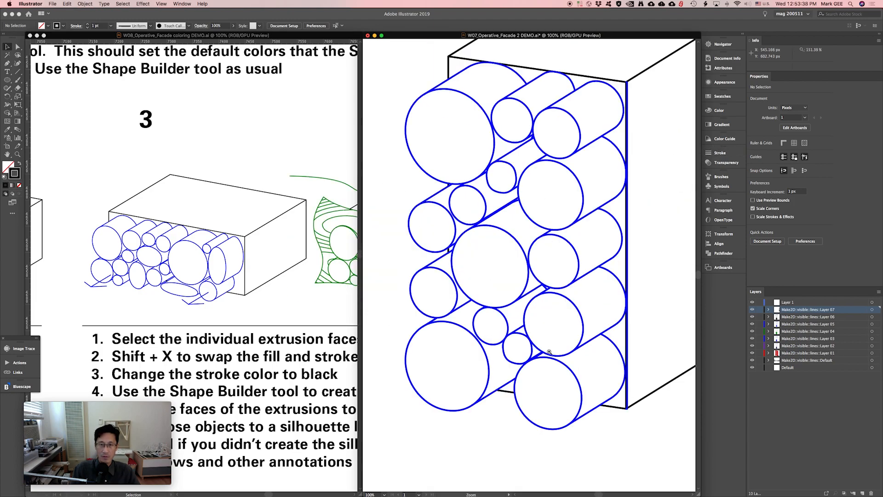
click(468, 93)
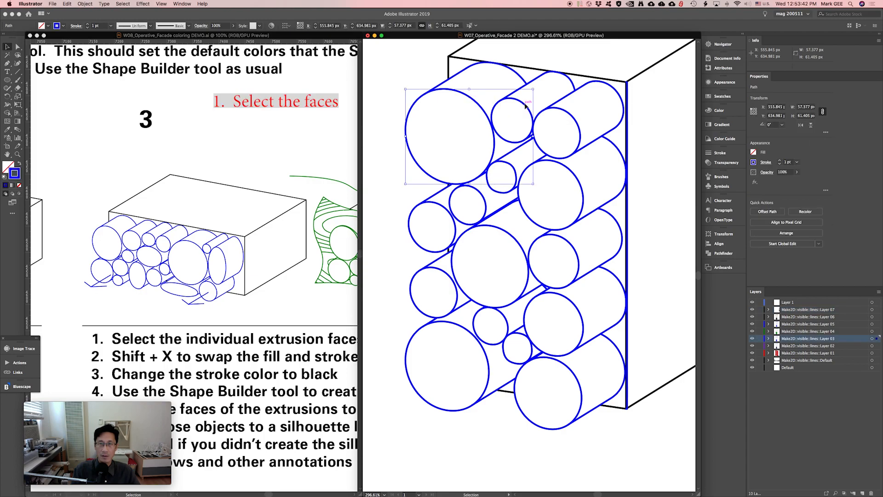
shift+click(562, 111)
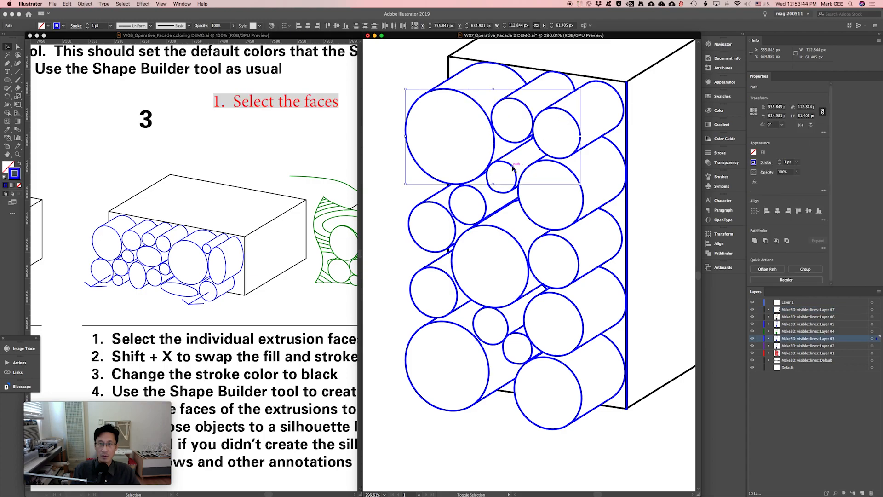
shift+click(556, 161)
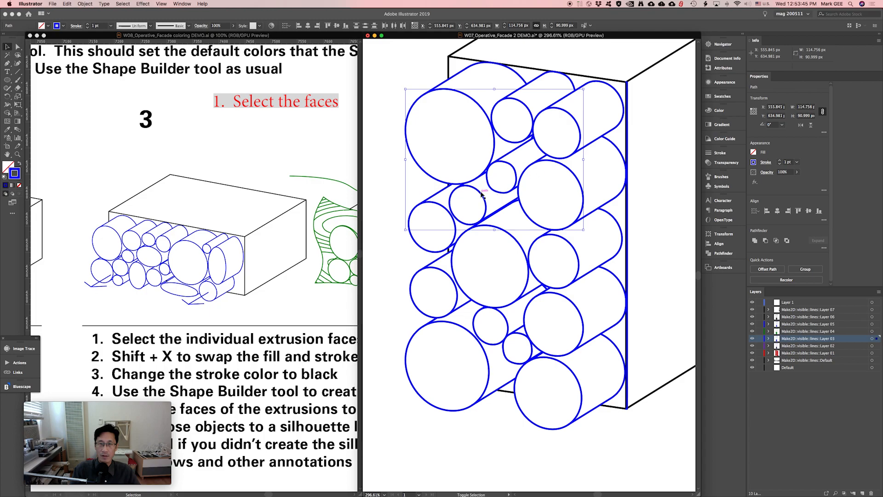
shift+click(441, 209)
shift+click(492, 227)
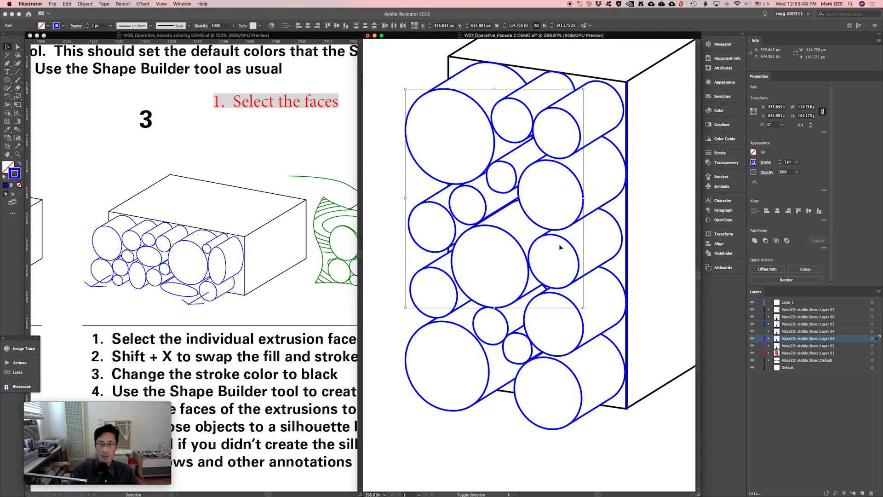
shift+click(440, 273)
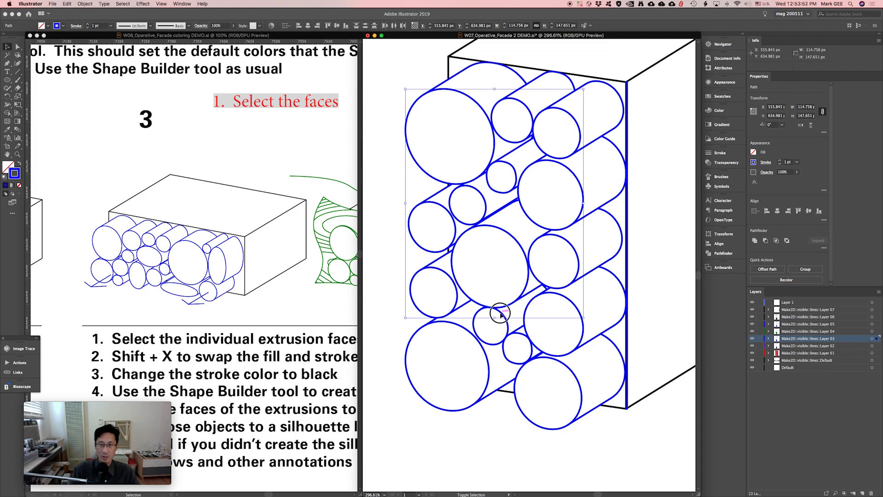
shift+click(525, 340)
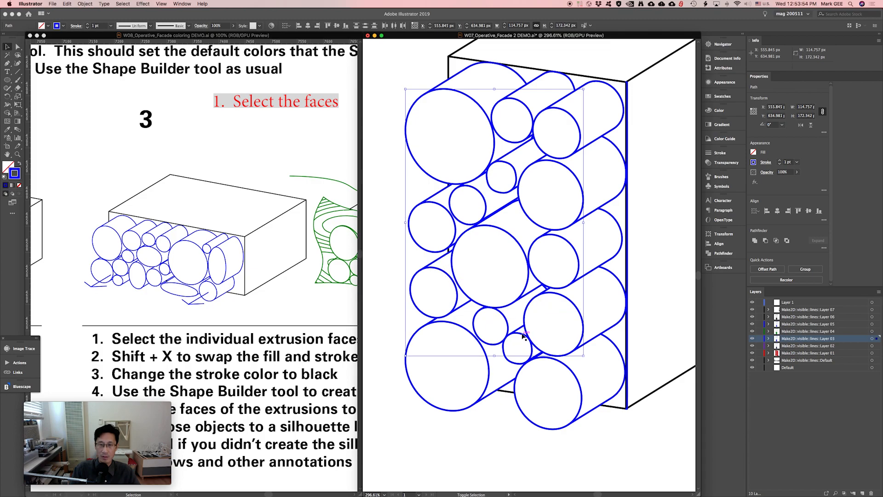
shift+click(468, 328)
shift+click(571, 369)
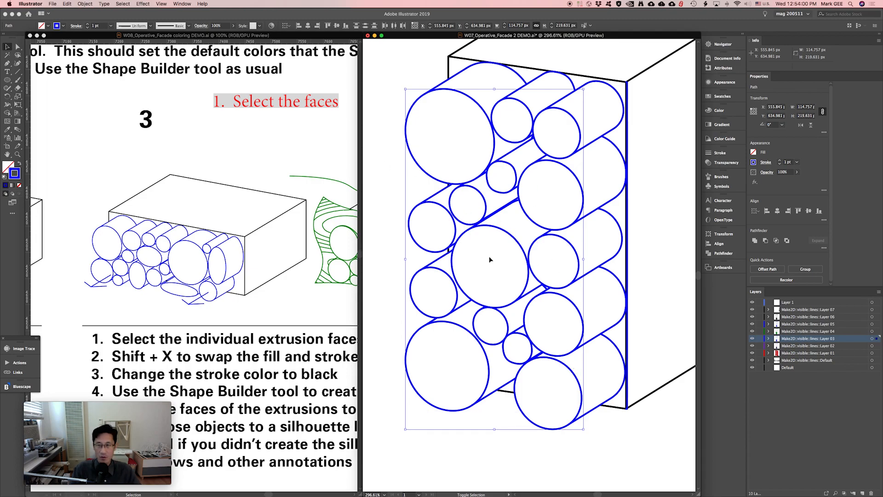
key(shift+x)
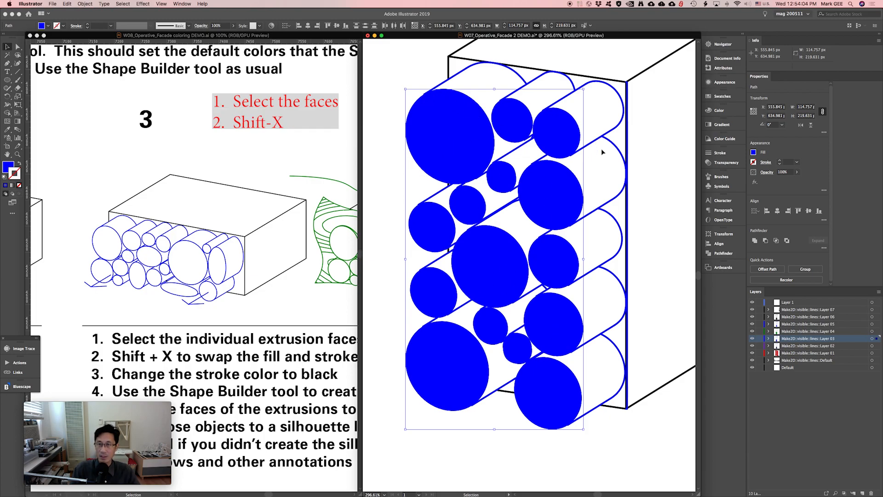
- Apply a black (000000) stroke to the blue-filled extrusion faces and deselect them
click(721, 153)
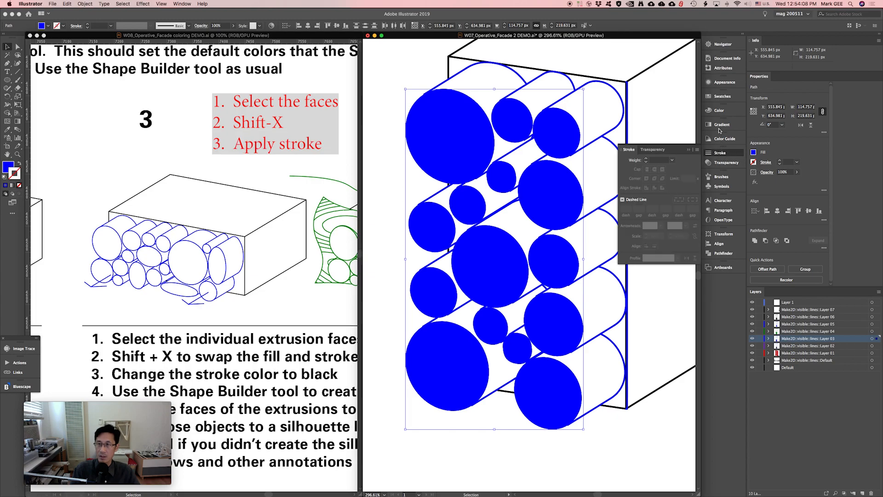
click(720, 111)
click(625, 155)
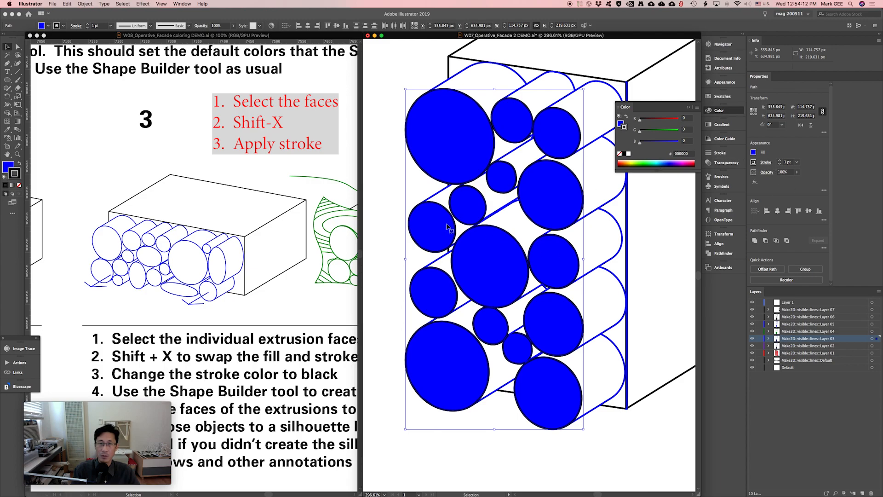
click(390, 258)
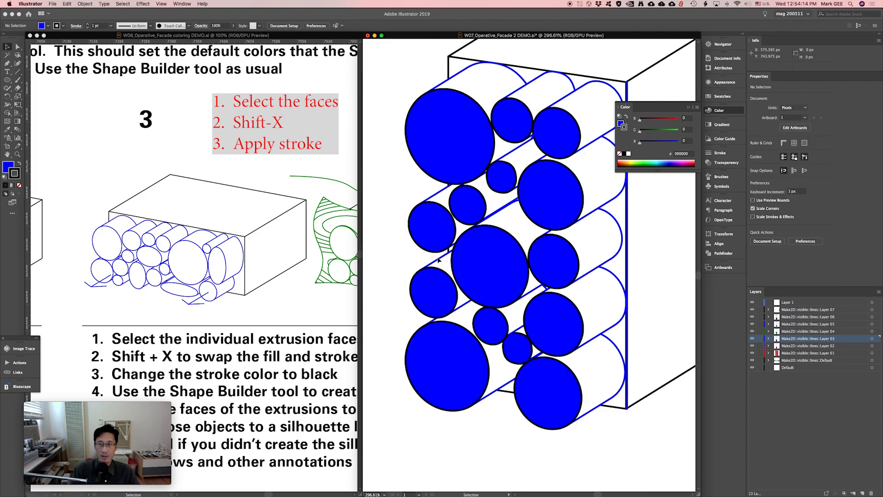
- Move the third diagram's silhouette down onto its box, snapping its upper-right anchor to the box's matching corner
key(super+minus)
key(super+minus)
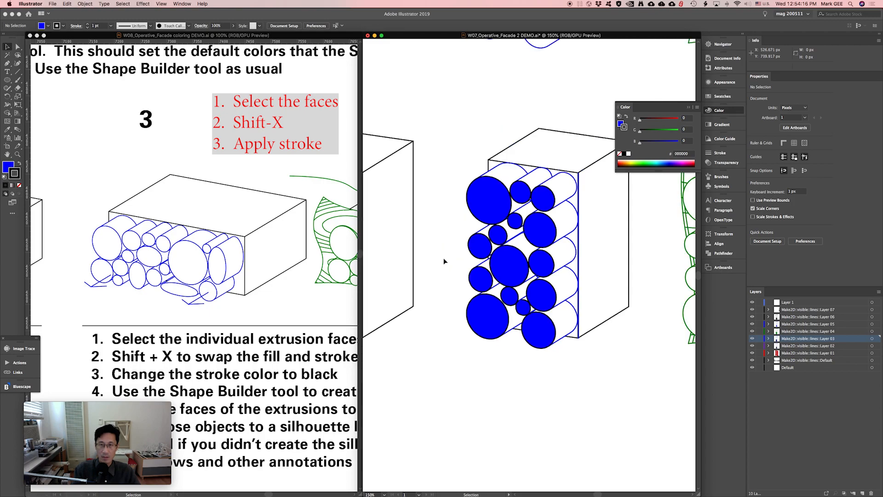
drag(449, 165, 407, 197)
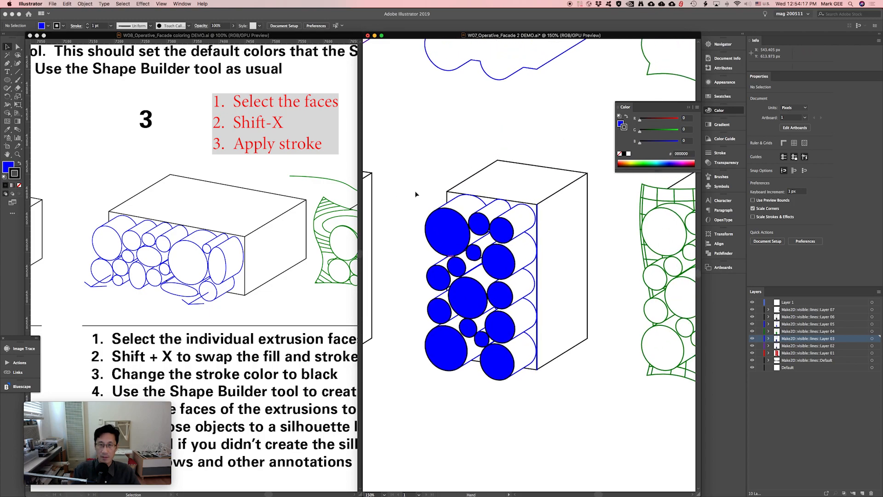
click(452, 72)
drag(462, 70, 466, 247)
key(a)
key(super+minus)
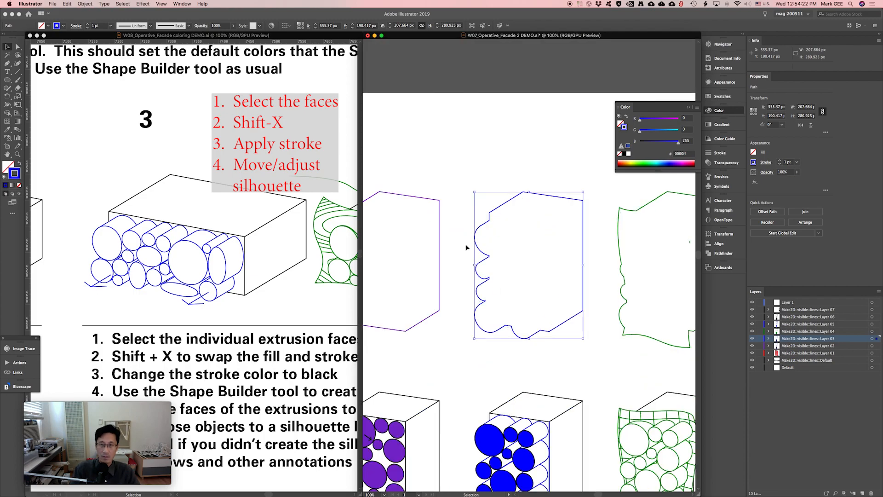
drag(488, 217, 468, 130)
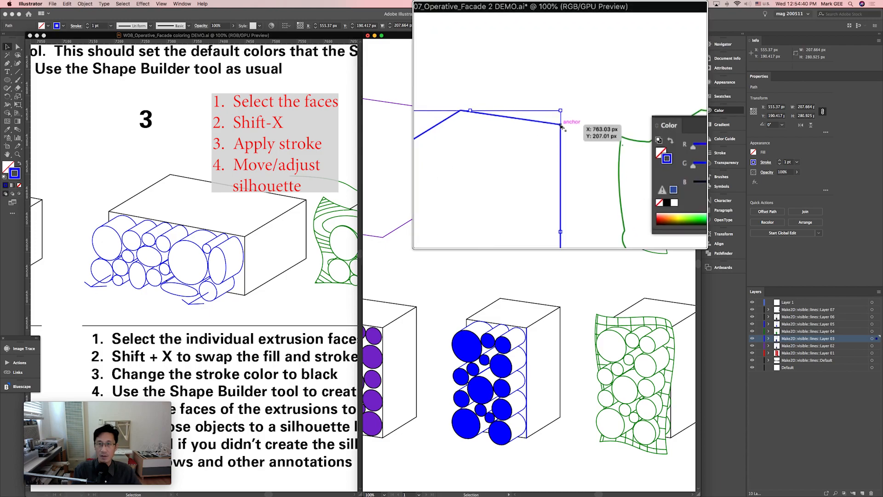
drag(561, 107, 560, 308)
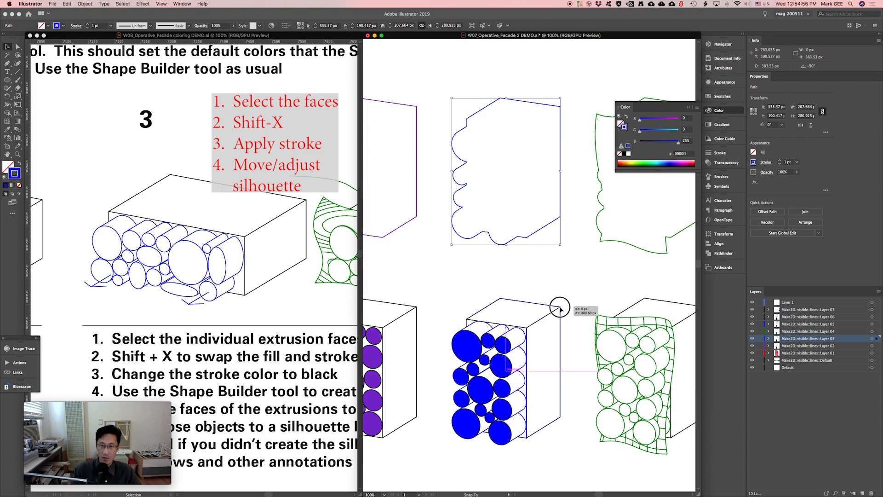
drag(559, 309, 560, 308)
- Bring the third diagram's silhouette to the front of the other linework
key(z)
click(546, 361)
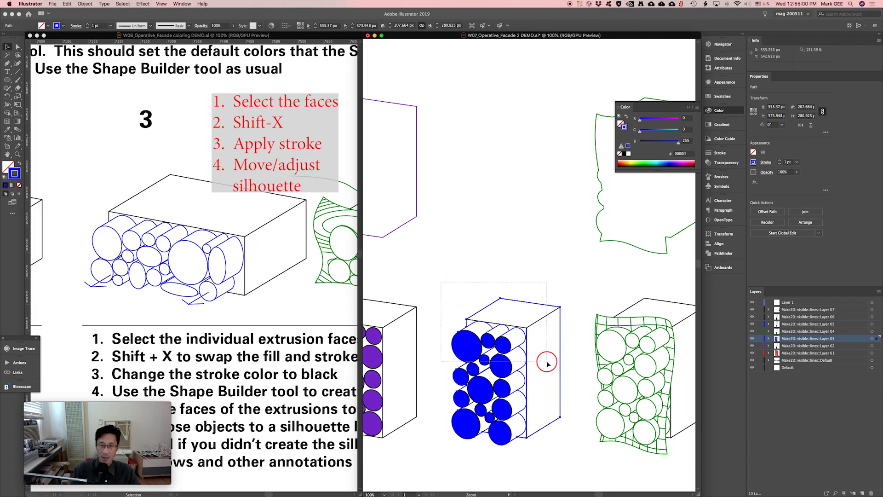
key(v)
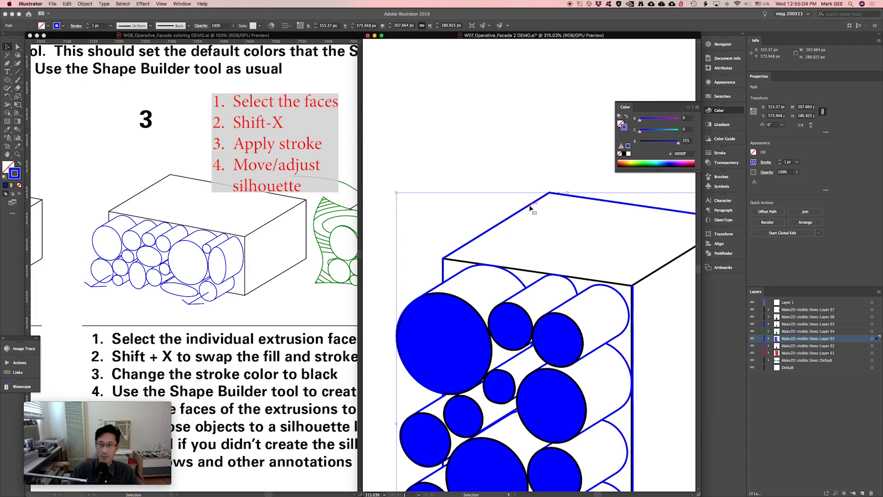
right_click(491, 137)
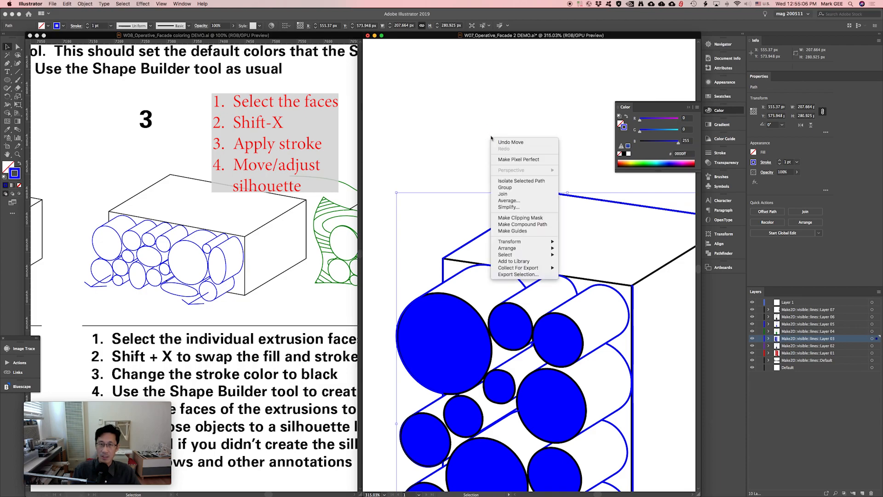
mouse_move(525, 249)
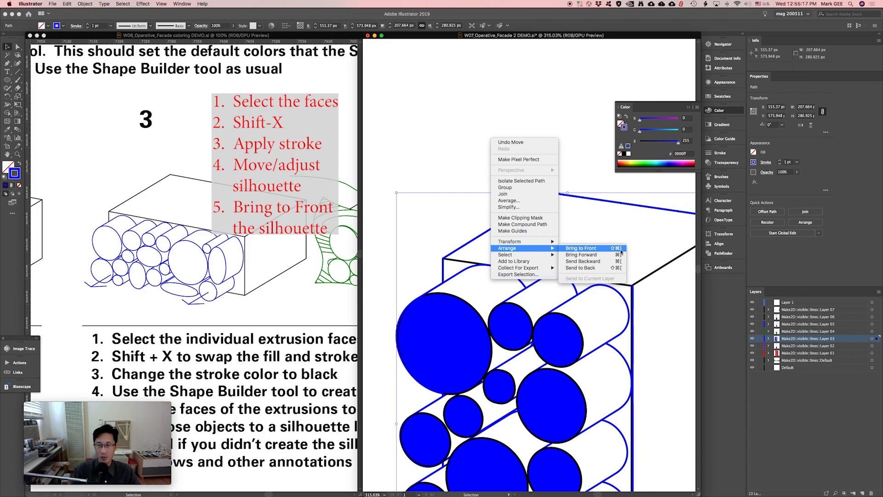
click(603, 249)
key(a)
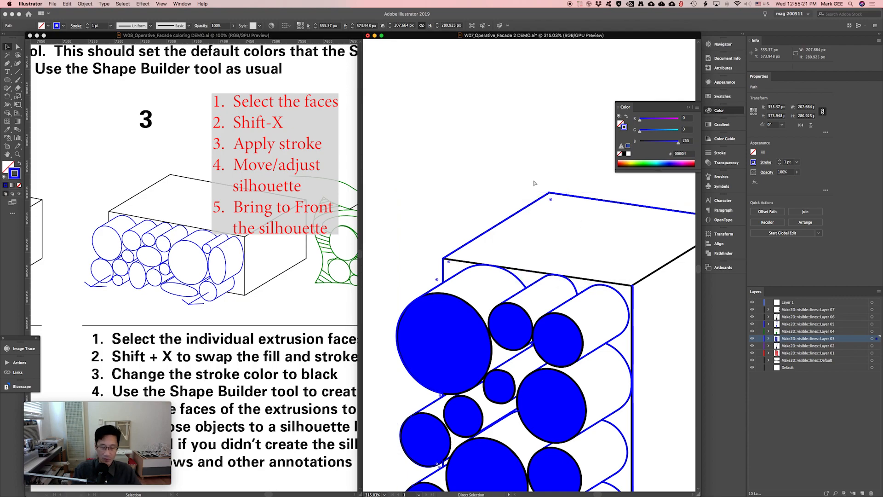
- Give the third diagram's silhouette a black (000000) 3 pt stroke and deselect it
key(v)
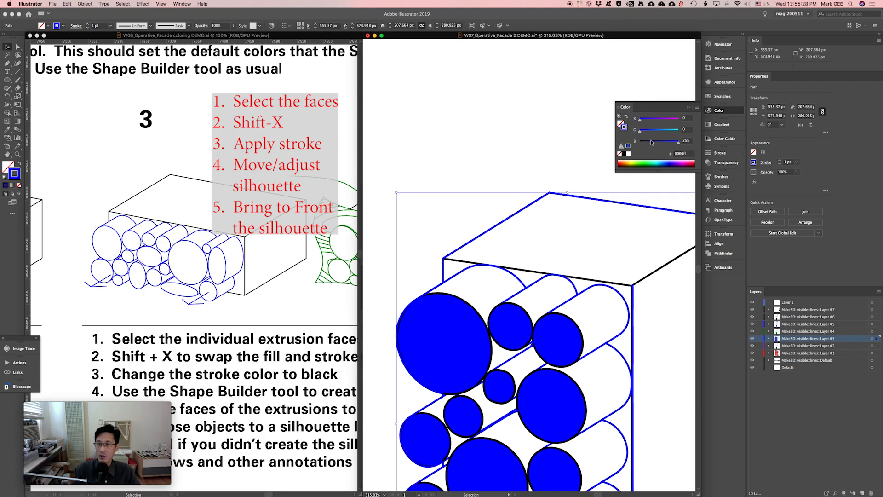
click(624, 154)
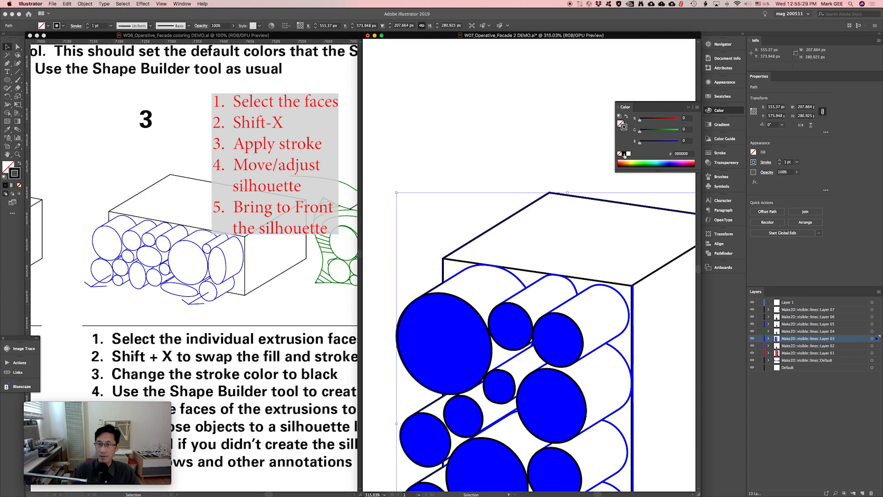
click(797, 162)
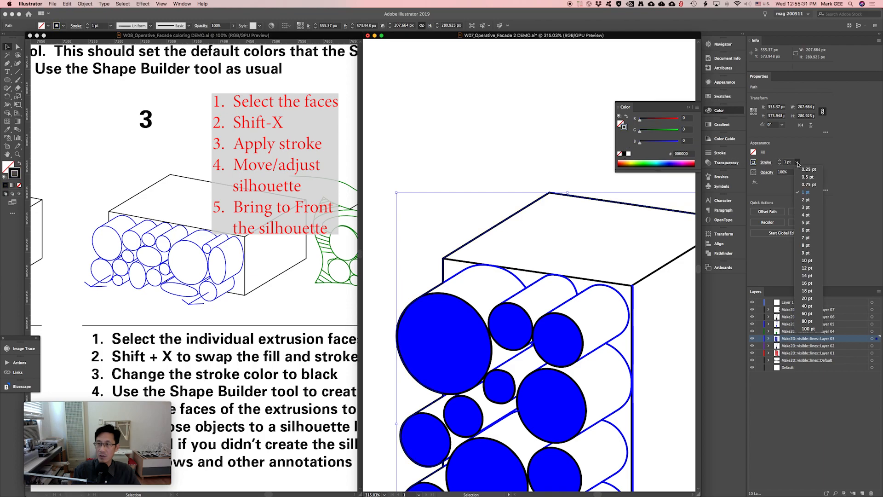
click(806, 207)
click(509, 152)
key(super+minus)
key(super+minus)
key(super+minus)
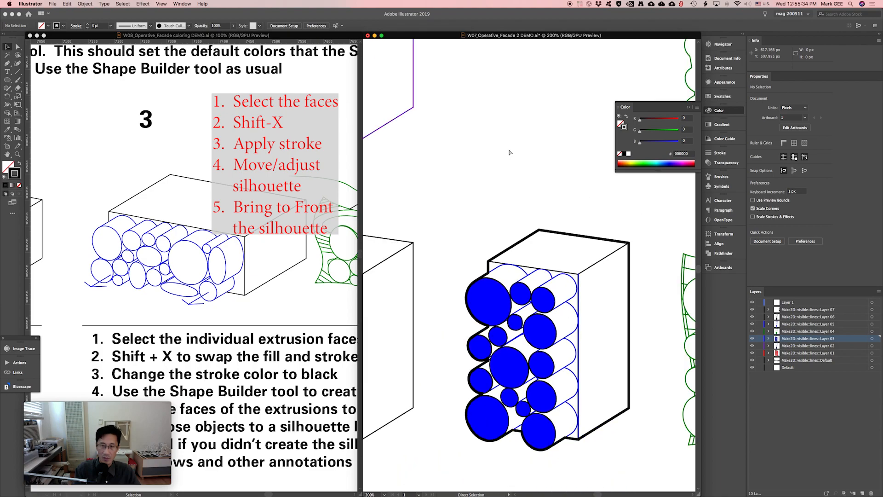
- Examine the third diagram's silhouette outline against the blue extrusion faces and the box edges
drag(486, 198, 433, 127)
drag(398, 187, 542, 390)
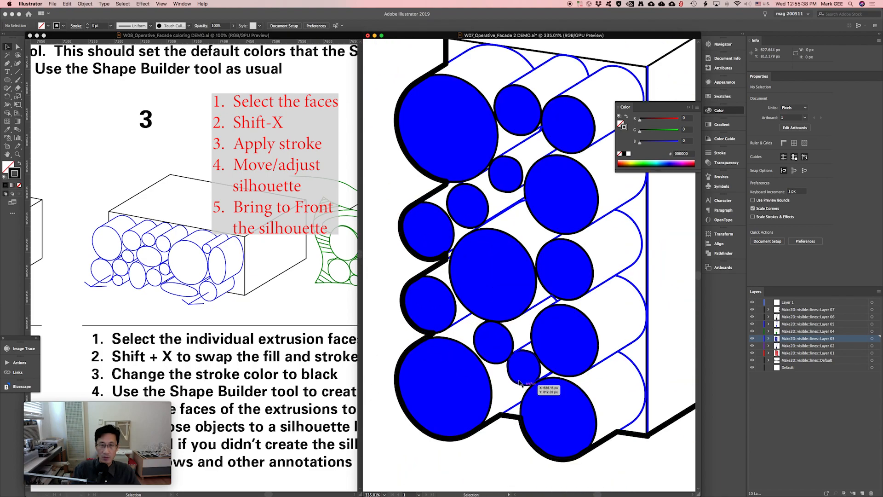
key(super+minus)
key(super+minus)
key(super+minus)
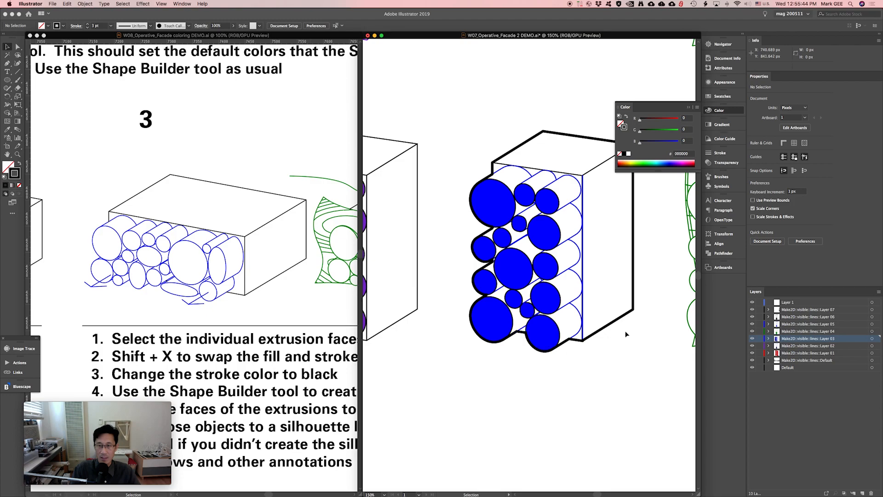
drag(609, 276, 567, 305)
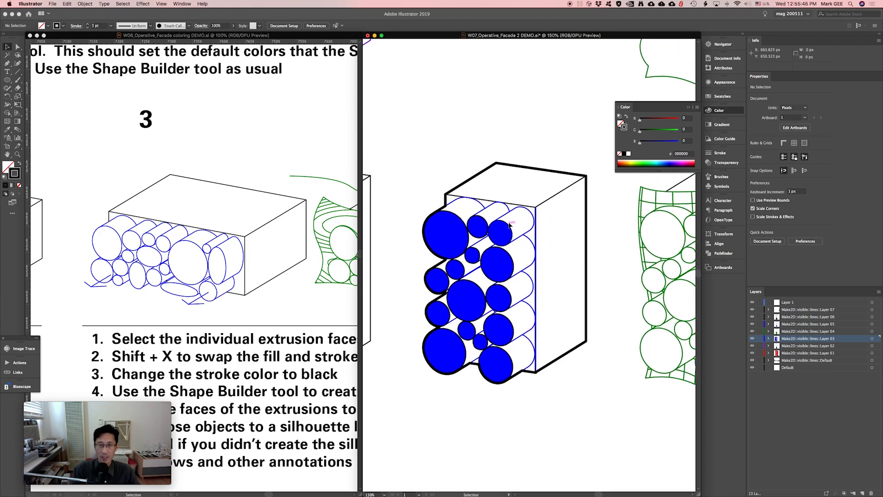
key(super+minus)
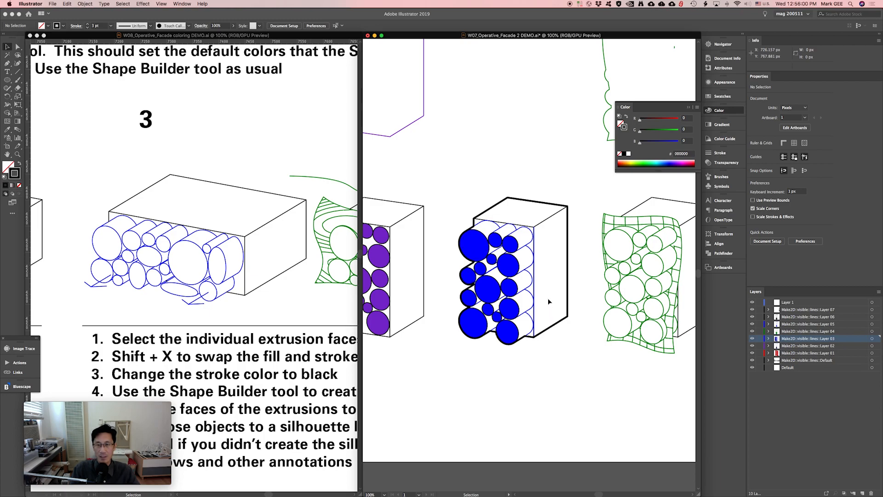
scroll(539, 248, right, 2)
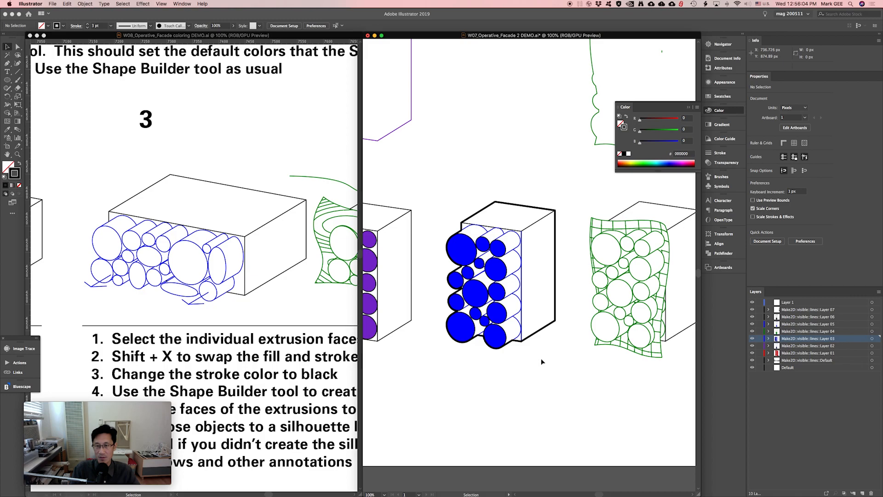
scroll(542, 362, right, 3)
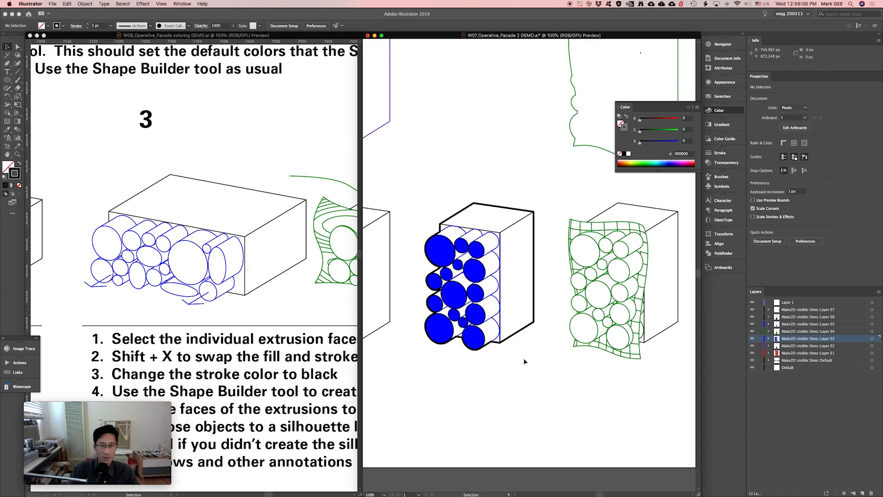
- Delete the blue vertical line that overlaps the black front corner edge of the third diagram's box
key(super+space)
drag(469, 202, 519, 374)
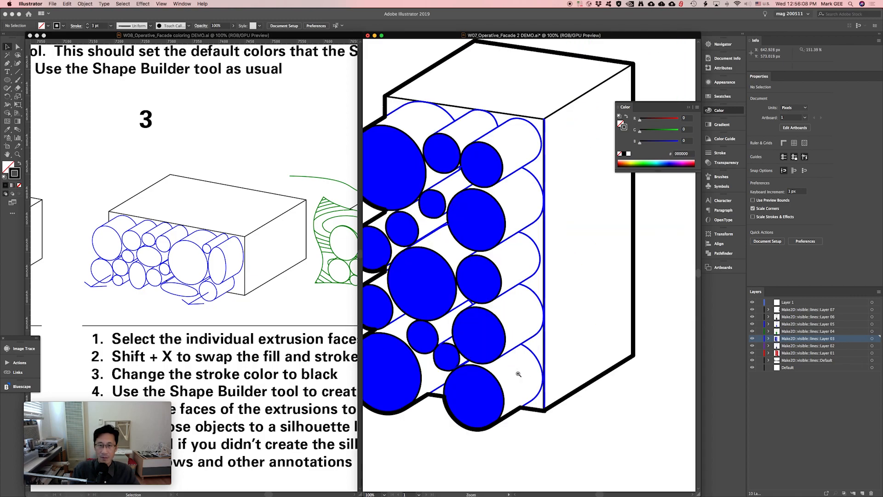
key(super+space)
drag(545, 108, 525, 166)
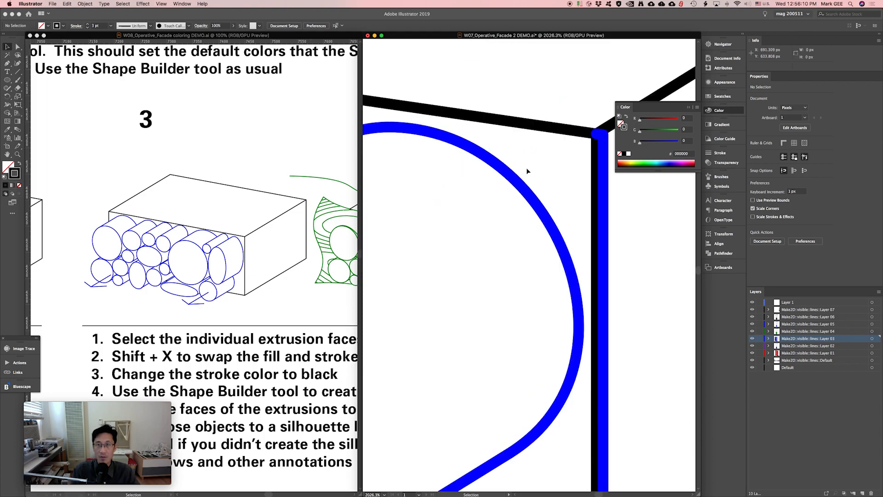
click(604, 154)
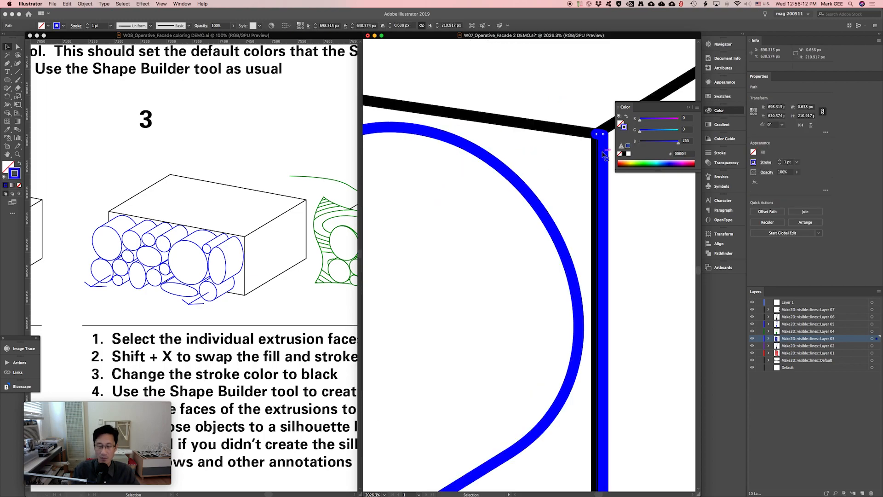
key(Delete)
key(a)
key(super+minus)
key(super+minus)
key(super+minus)
key(super+minus)
key(super+minus)
key(super+minus)
key(super+minus)
key(super+minus)
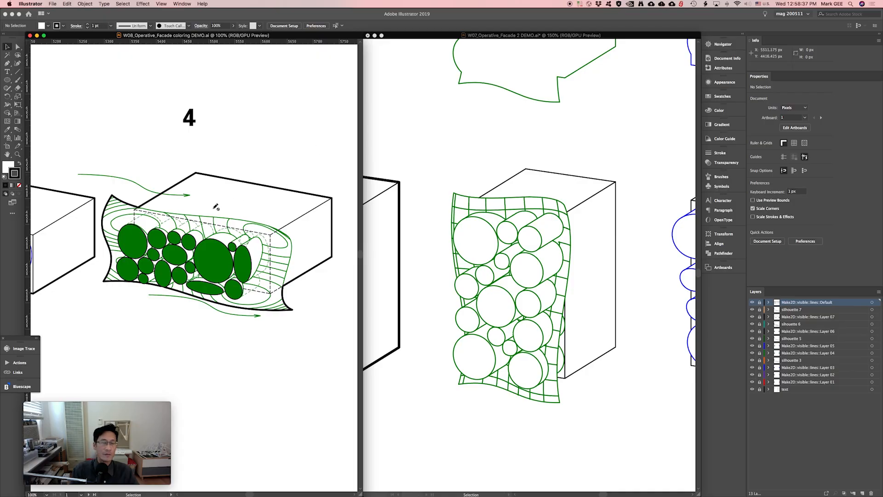
- Examine the finished diagram 4 in the reference document, including its green faces, dashed hidden lines and heavy silhouette
mouse_move(73, 163)
mouse_down()
mouse_move(318, 309)
mouse_move(320, 338)
mouse_up()
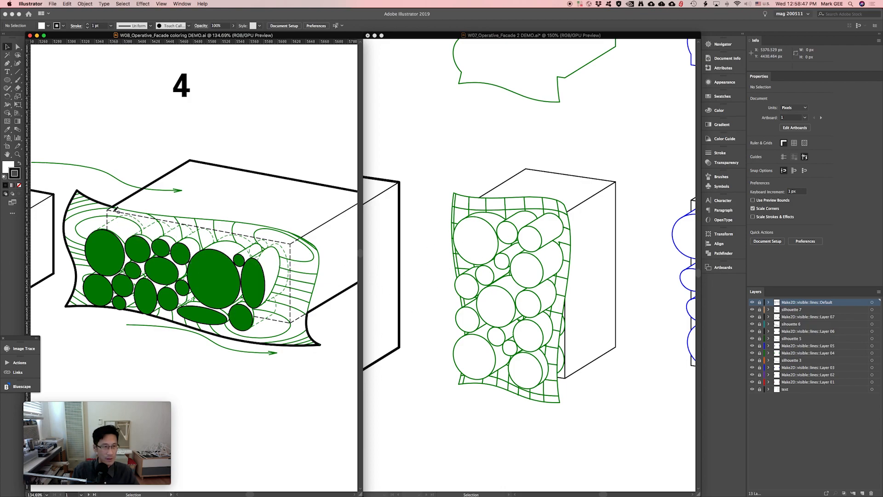
drag(93, 195, 313, 344)
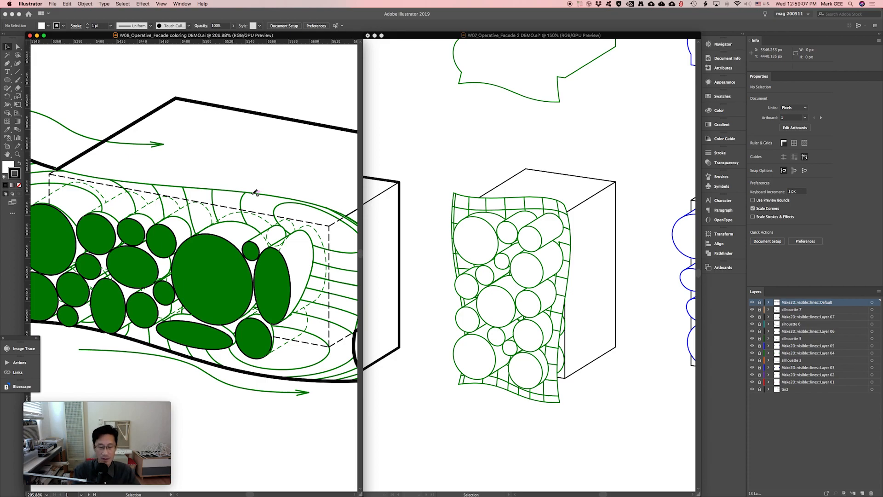
key(super+minus)
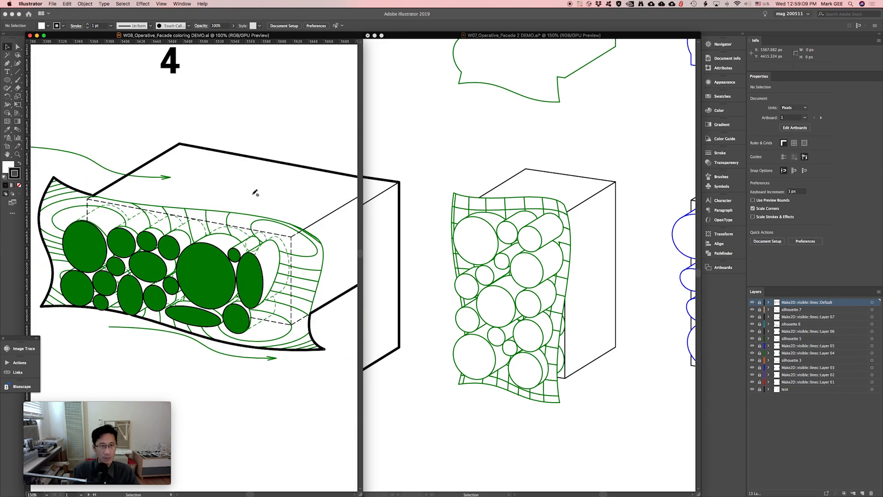
drag(233, 200, 248, 186)
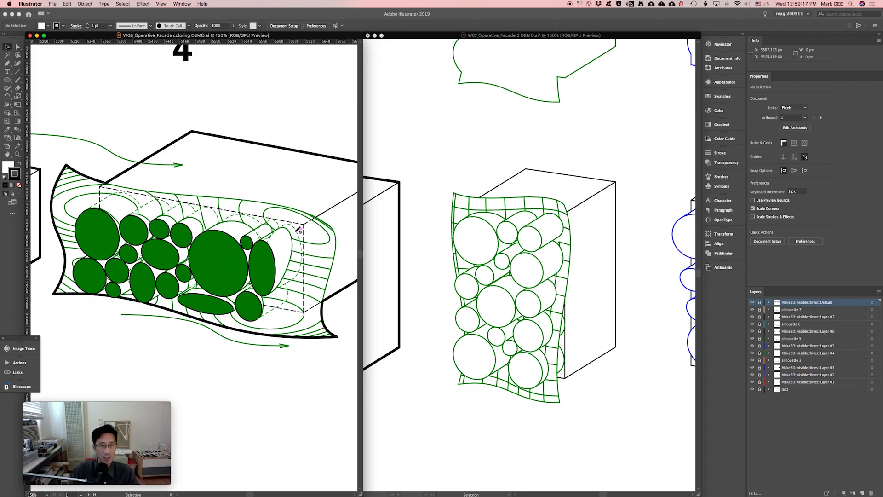
- Unlock all layers of the reference document and inspect diagram 4's green hidden extrusion lines and black dashed box edges
drag(759, 302, 760, 390)
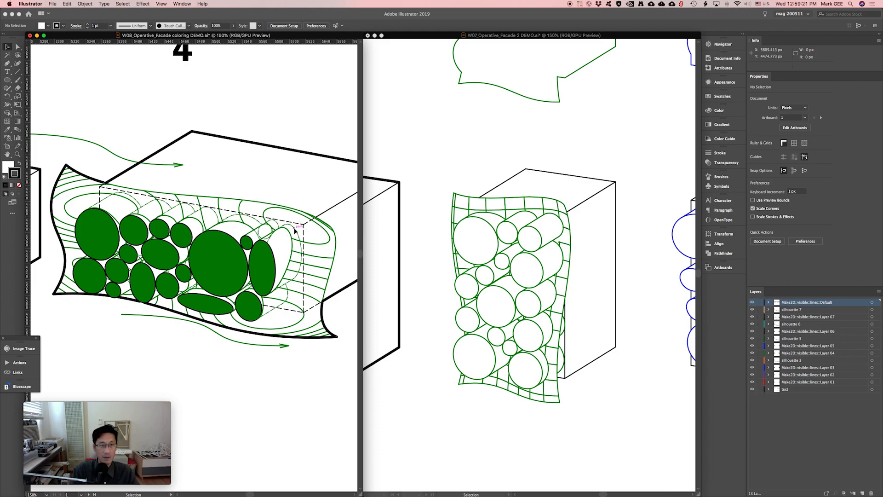
click(295, 231)
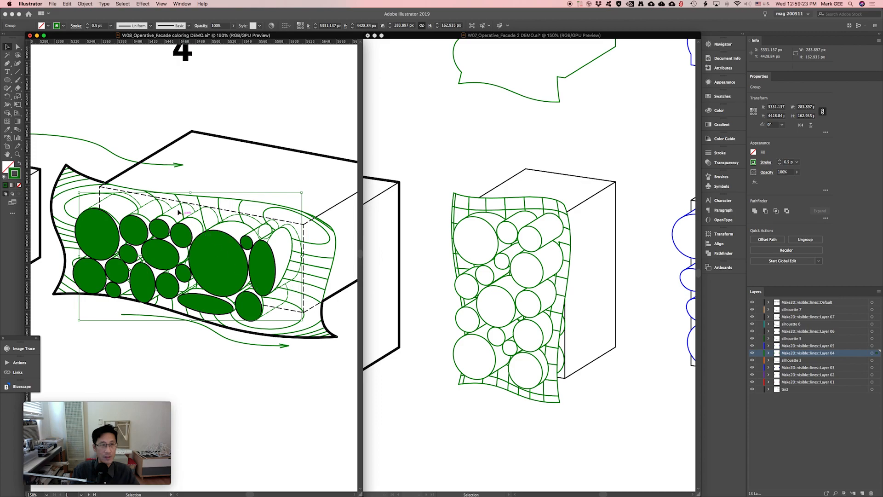
click(248, 385)
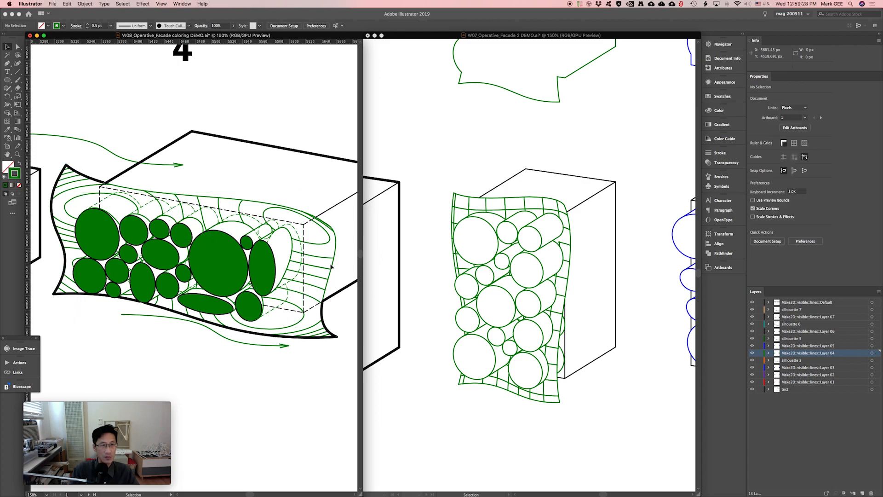
click(301, 225)
click(305, 232)
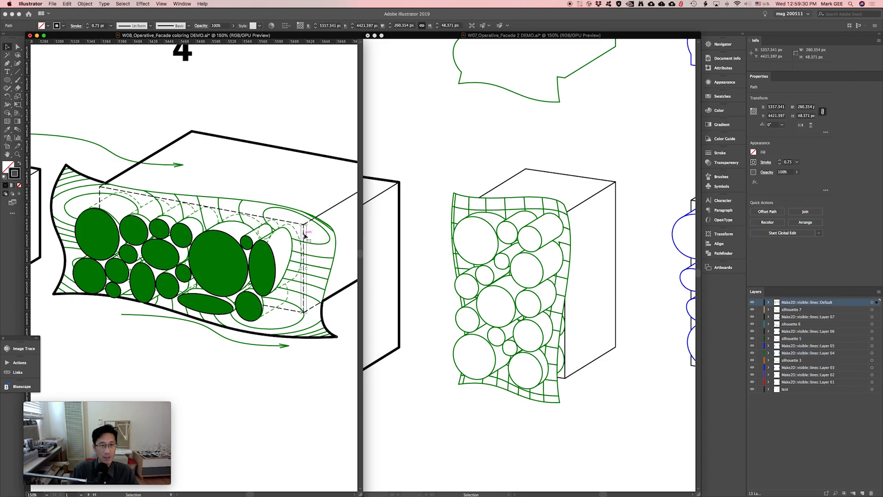
click(307, 370)
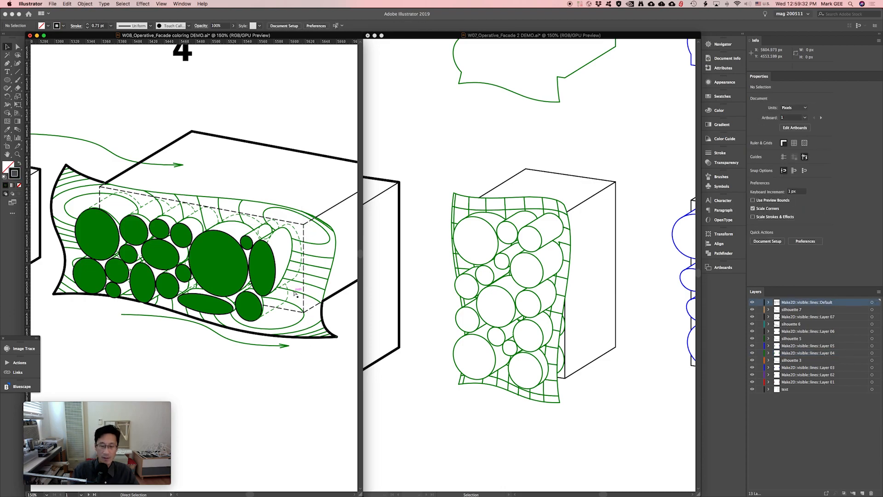
key(super+minus)
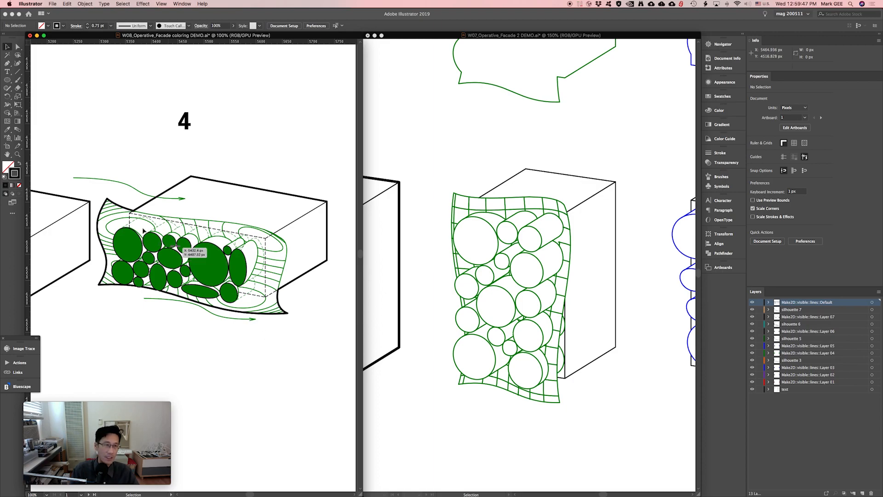
drag(121, 199, 279, 296)
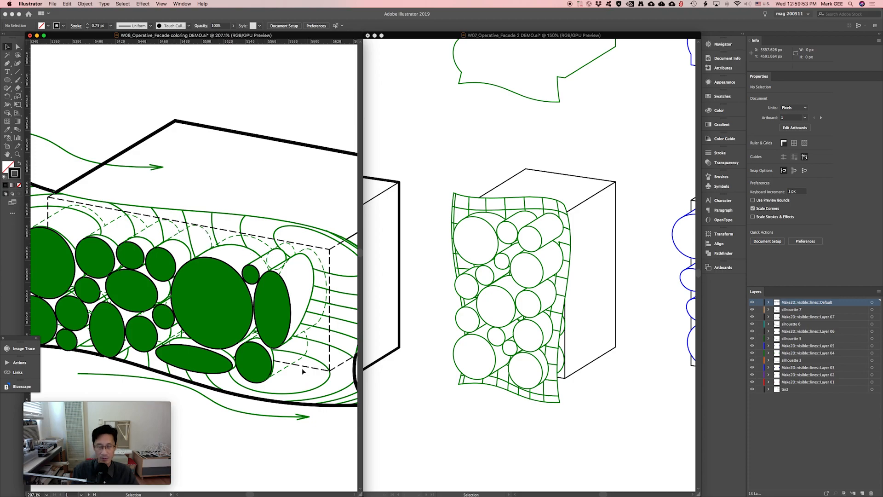
key(super+1)
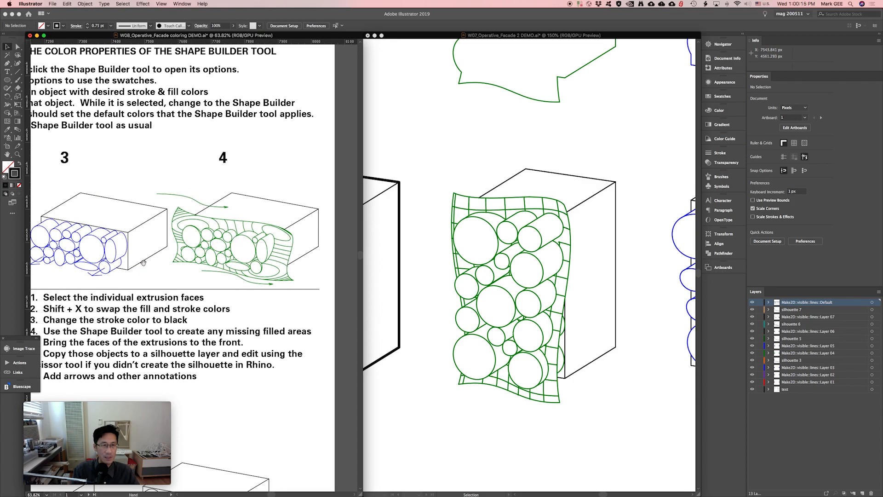
drag(107, 231, 128, 228)
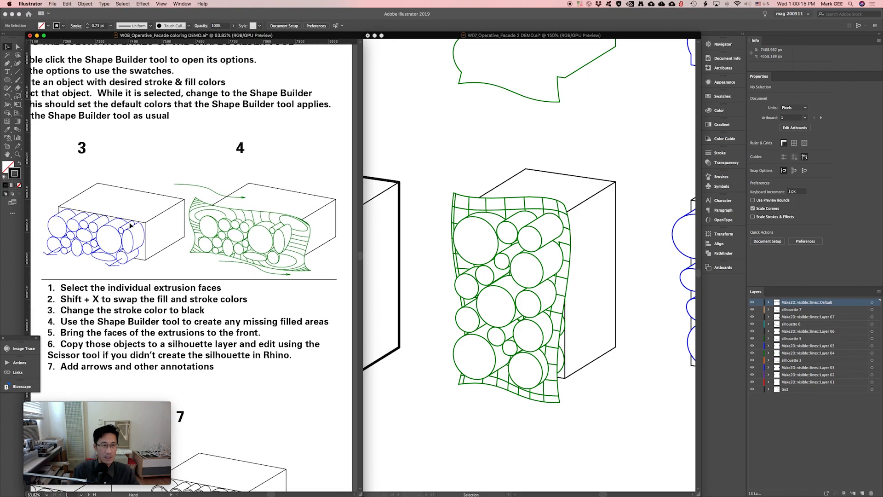
click(443, 185)
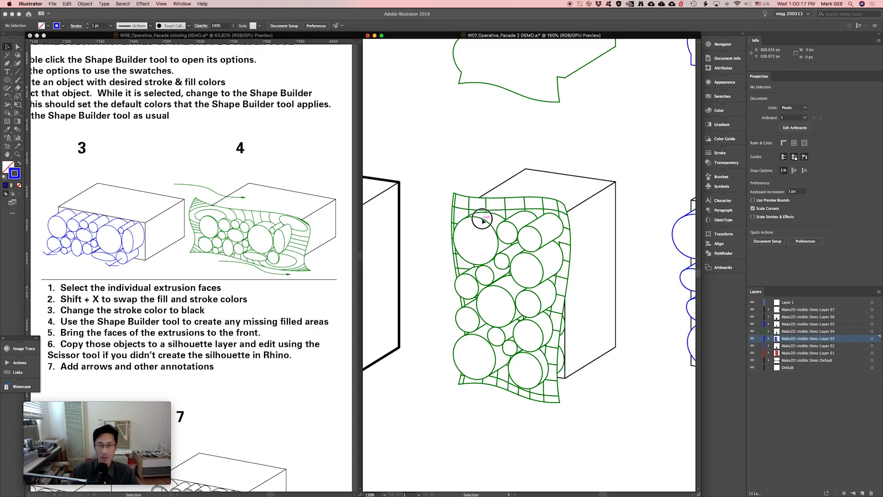
click(482, 218)
shift+click(528, 228)
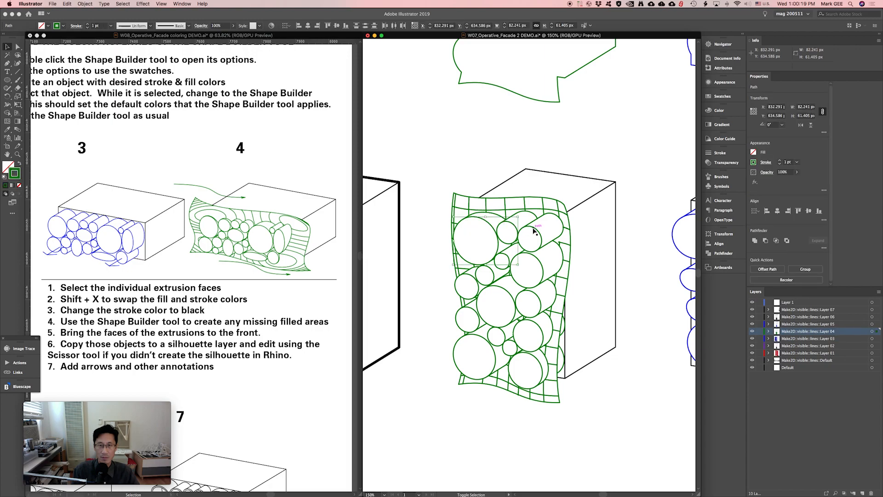
click(445, 170)
- Group all the blue extrusion faces of the third diagram and place a copy of the group between the third and fourth diagrams
drag(437, 201, 566, 158)
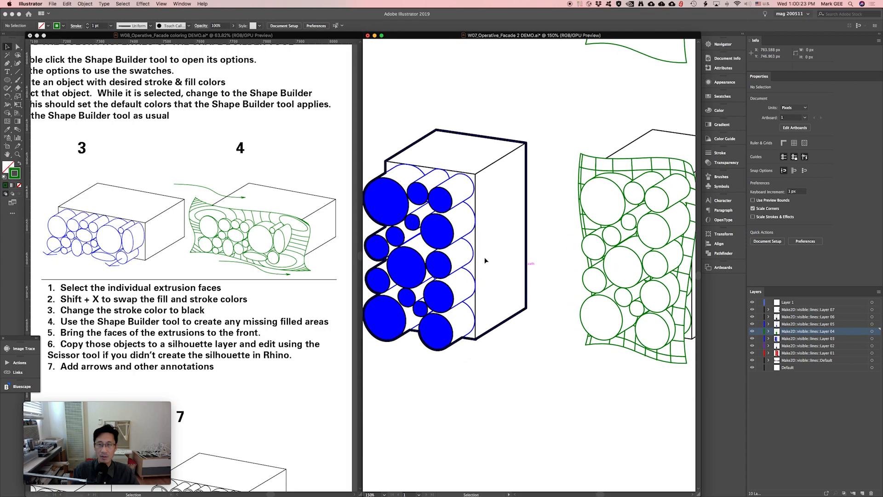
click(390, 201)
shift+click(418, 200)
shift+click(440, 201)
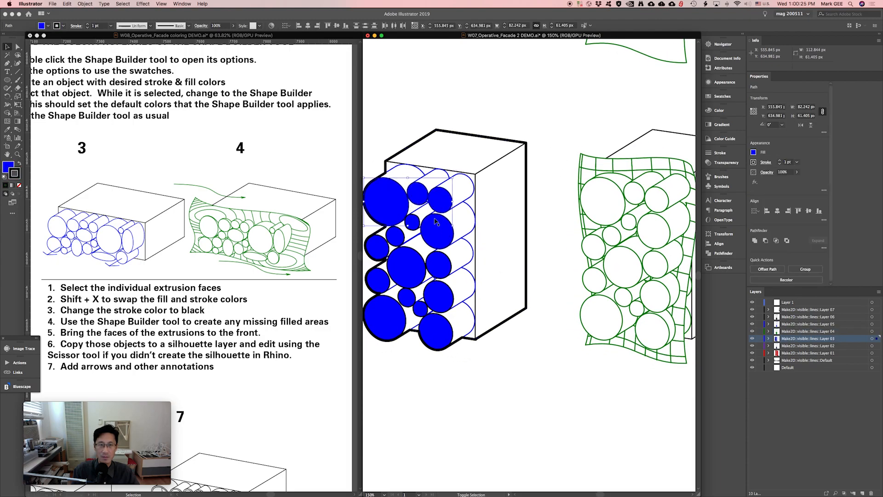
shift+click(414, 223)
shift+click(433, 233)
shift+click(399, 239)
shift+click(382, 248)
shift+click(406, 264)
shift+click(406, 297)
shift+click(418, 311)
shift+click(436, 302)
shift+click(435, 328)
shift+click(395, 323)
scroll(463, 287, left, 3)
key(super+g)
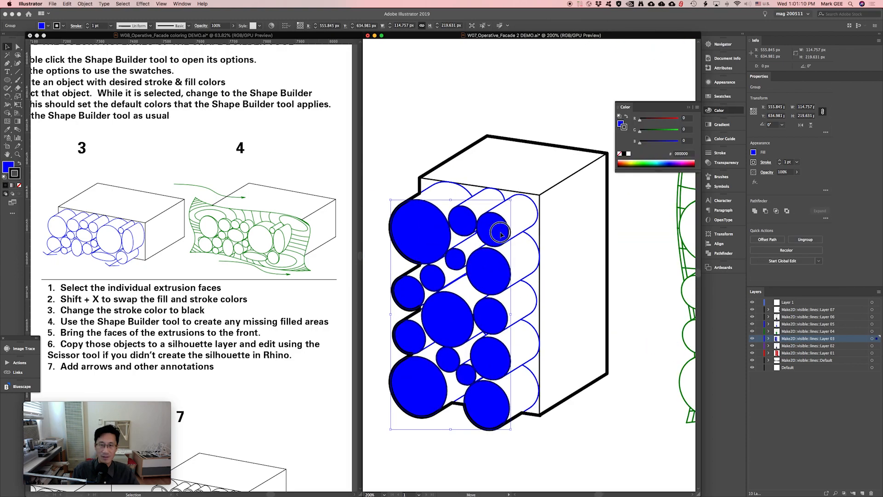
scroll(590, 190, right, 2)
scroll(590, 190, right, 2)
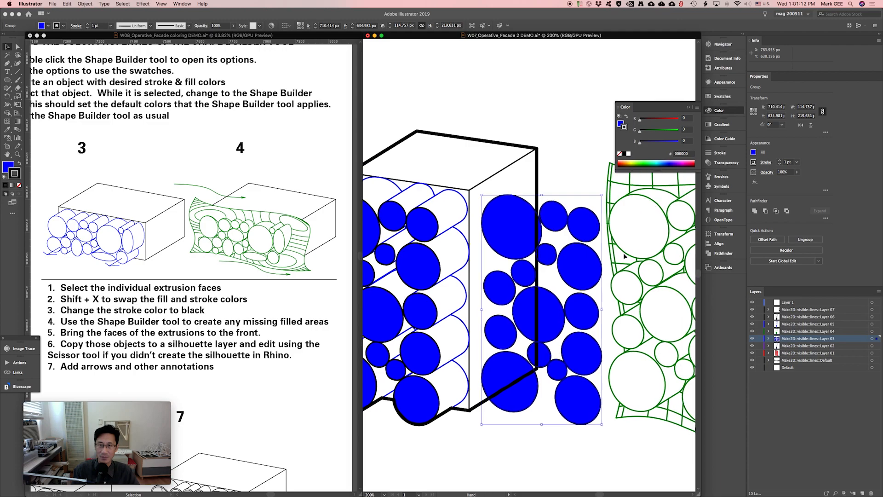
- Recolor the copied face group with the green sampled from the fourth diagram's lines as fill and a black stroke
key(i)
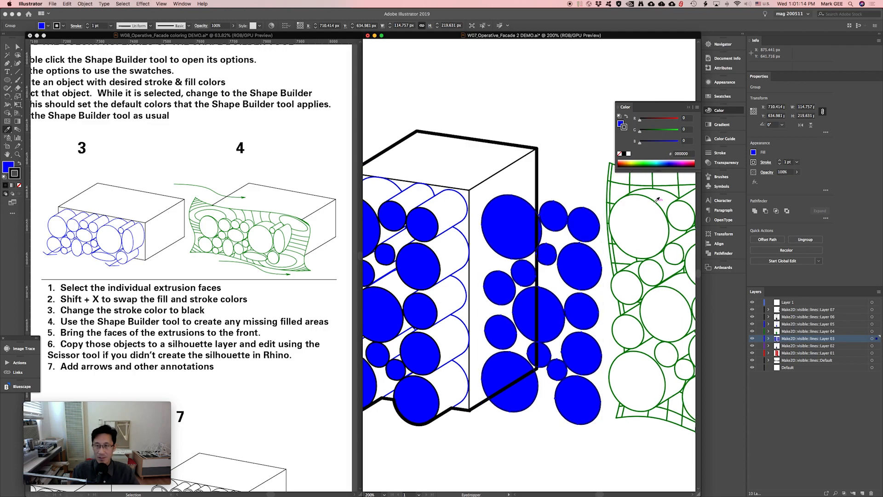
click(657, 203)
key(shift+x)
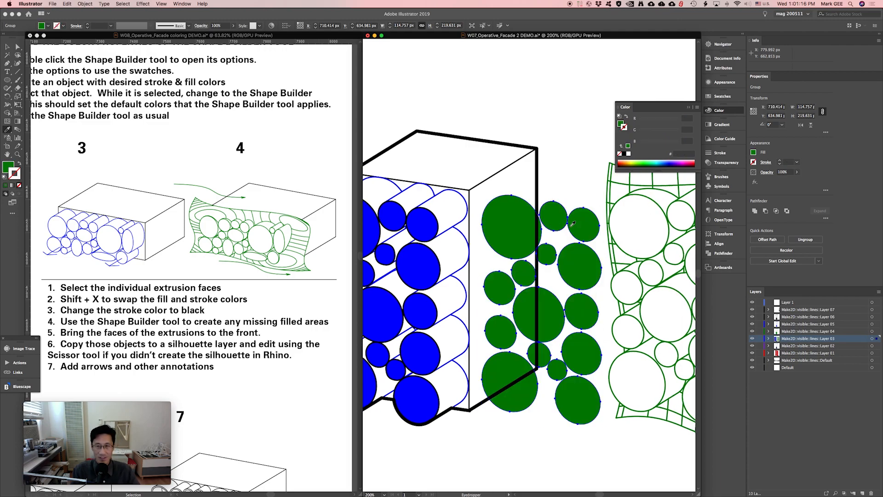
key(v)
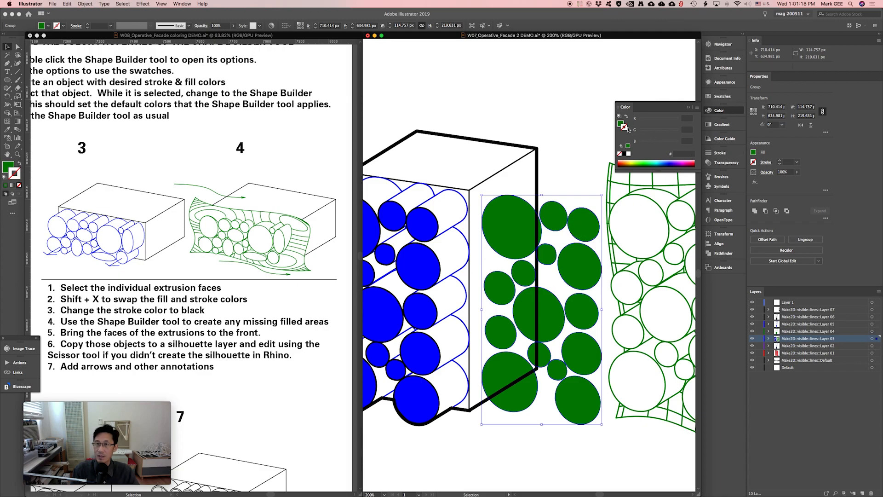
click(627, 154)
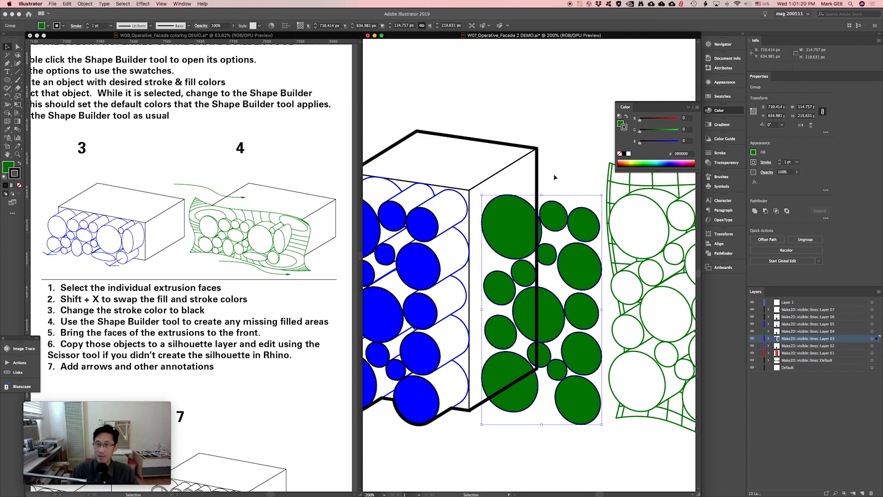
- Move the group of green-filled circles onto the extrusion faces of the green facade drawing and deselect it
drag(579, 173, 485, 162)
drag(417, 208, 536, 206)
drag(539, 207, 539, 206)
drag(639, 206, 613, 225)
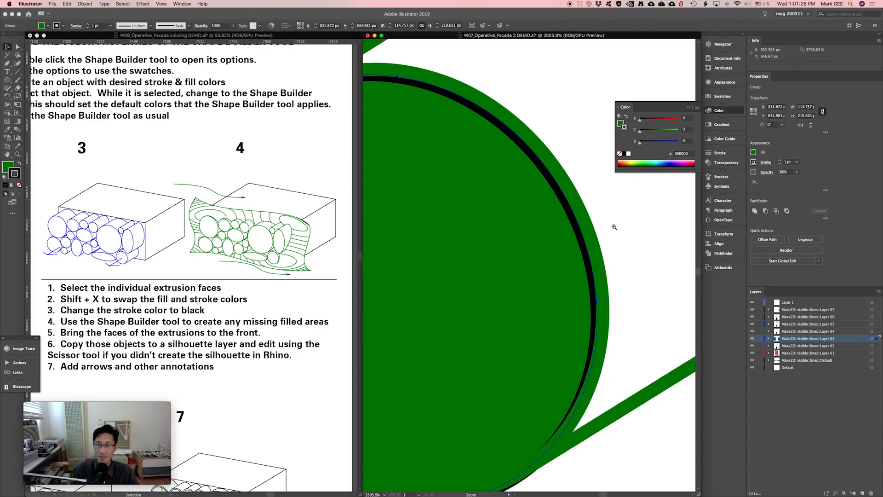
key(super+shift+a)
key(a)
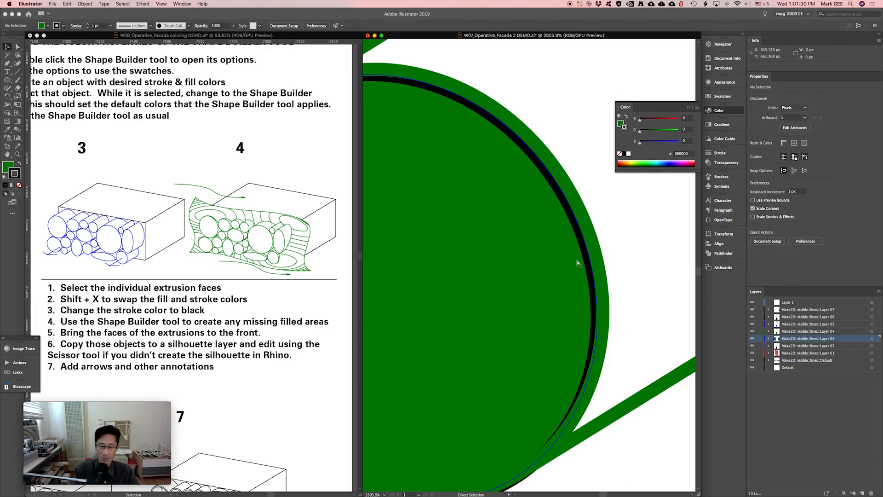
- Move the green-filled circle group to layer 04 and lock the layers from 03 down to Default
key(super+minus)
key(super+minus)
key(super+minus)
key(super+minus)
key(super+minus)
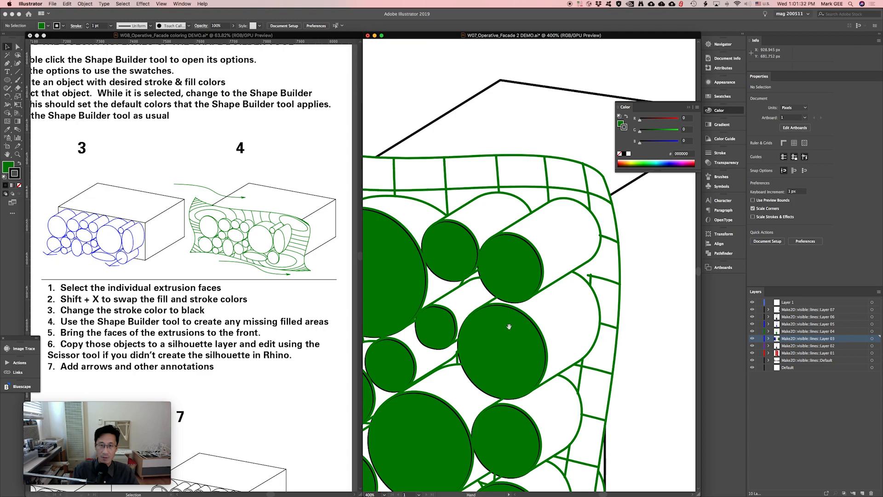
scroll(509, 263, down, 3)
scroll(509, 262, left, 3)
click(516, 203)
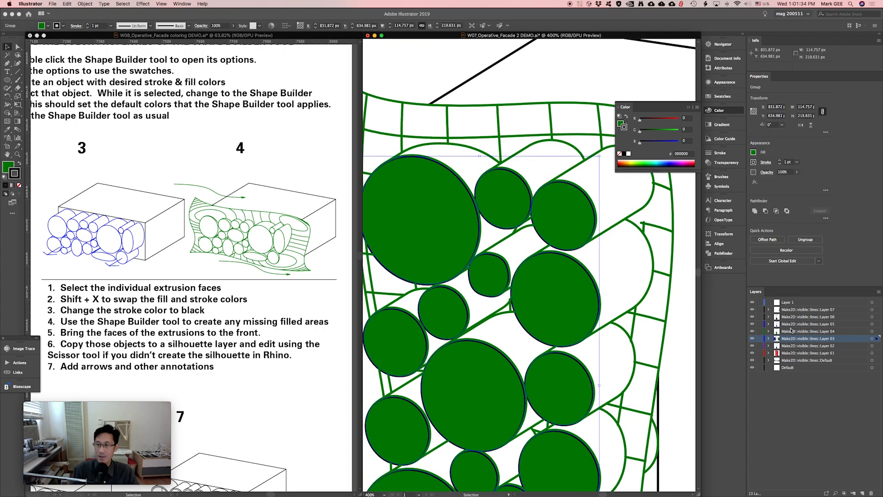
drag(877, 341, 877, 331)
drag(759, 341, 760, 368)
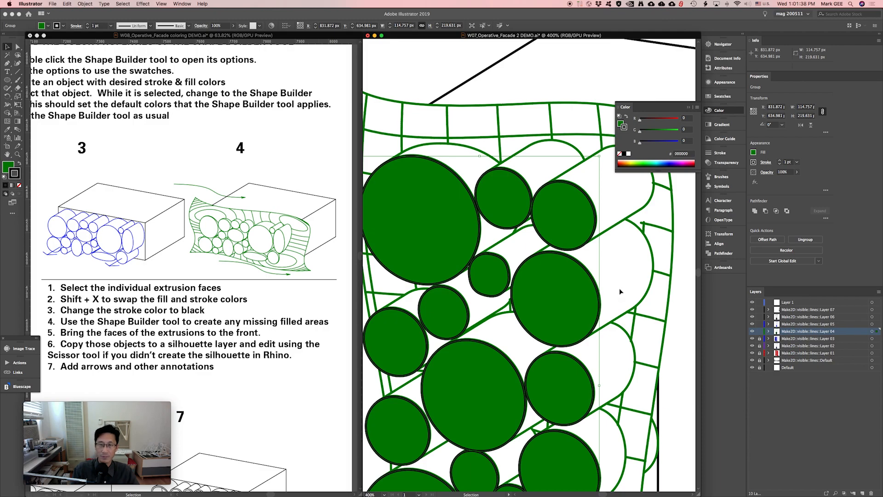
- Right-align the green-filled circle group with the extrusion outlines of the green facade
drag(443, 197, 437, 143)
drag(583, 254, 563, 237)
shift+click(611, 241)
click(719, 244)
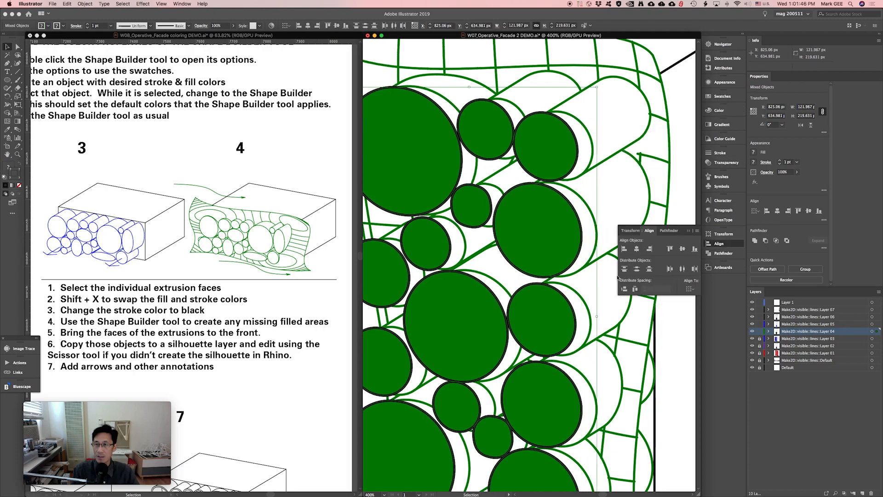
click(650, 248)
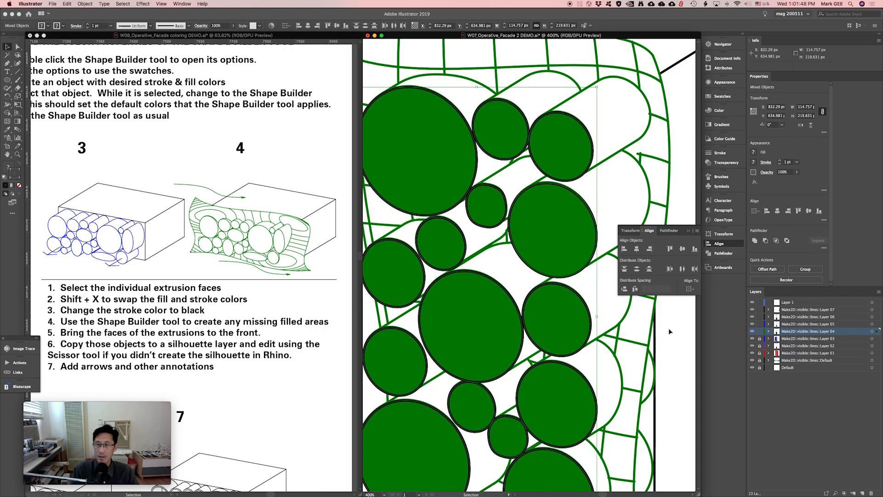
click(670, 331)
key(a)
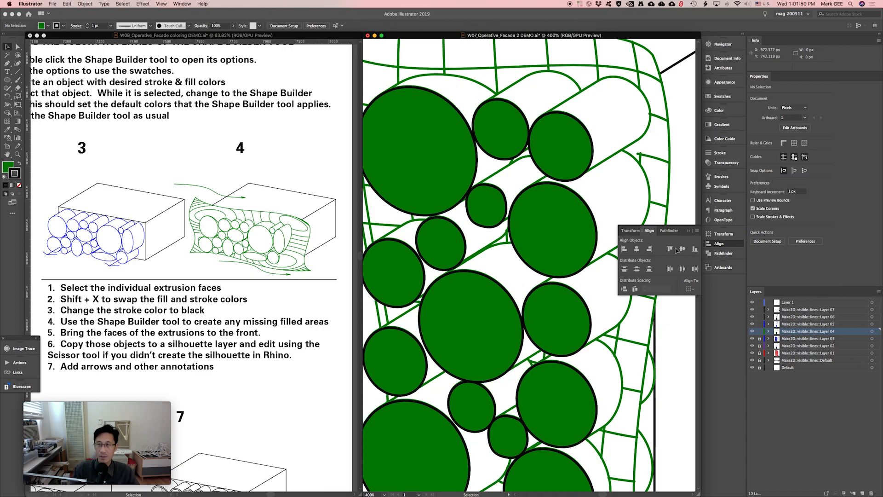
click(716, 244)
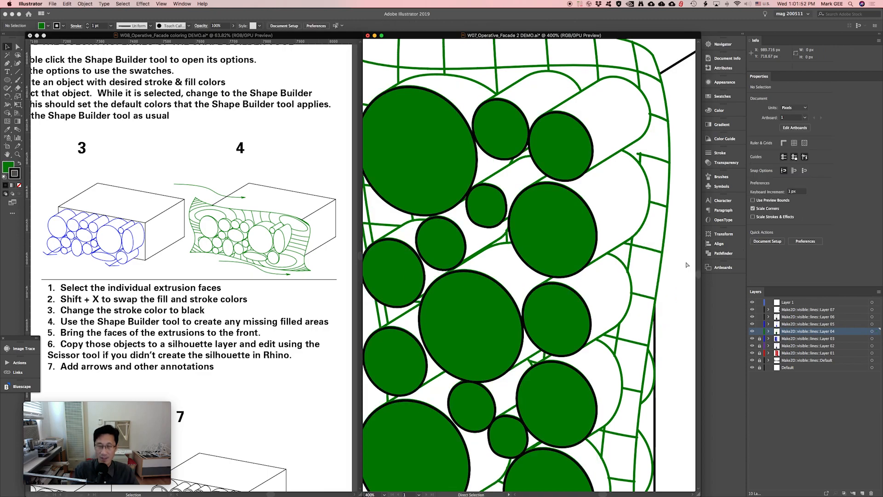
- Select all objects that share the stroke color of the blue extruded circles in the neighboring facade drawing
key(super+minus)
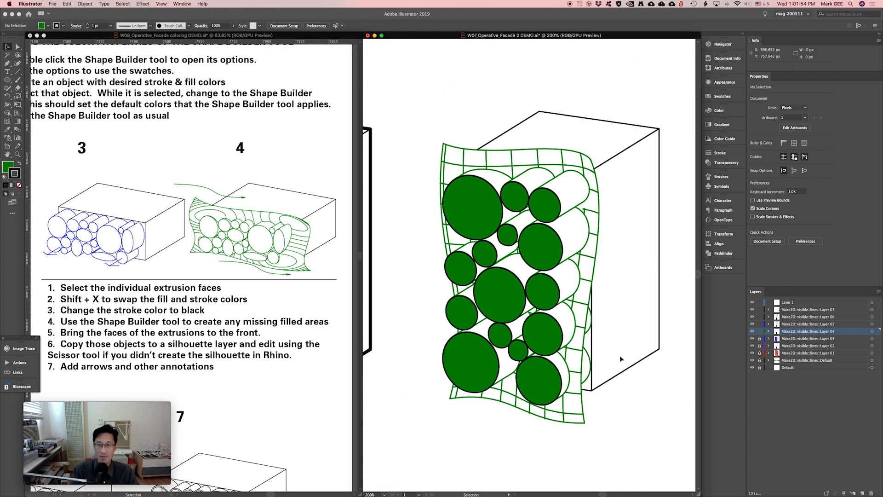
scroll(418, 288, up, 3)
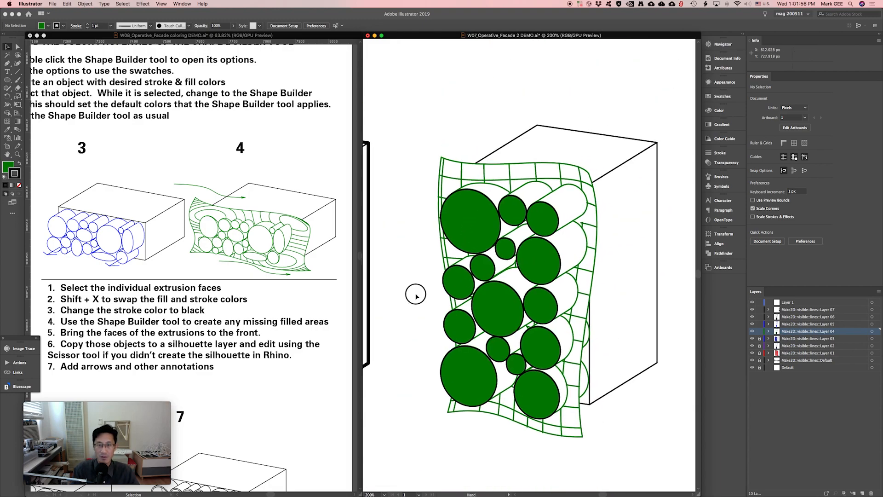
drag(412, 274, 448, 243)
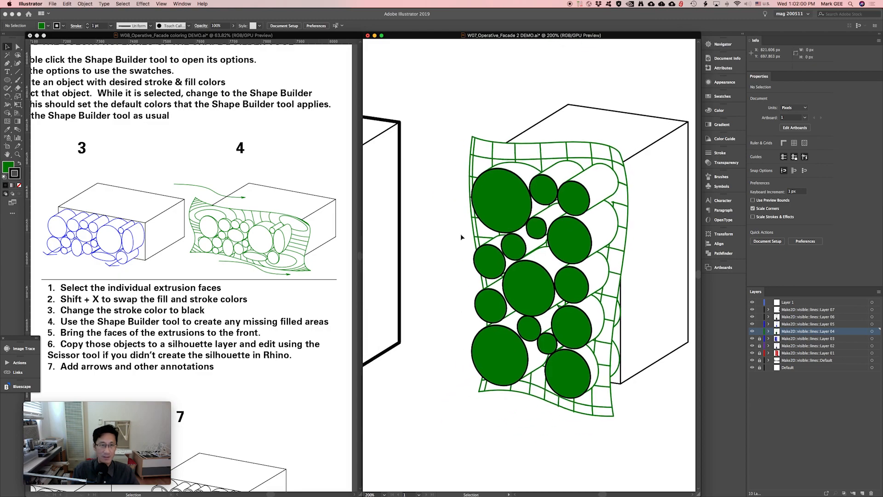
key(super+minus)
key(super+minus)
key(super+minus)
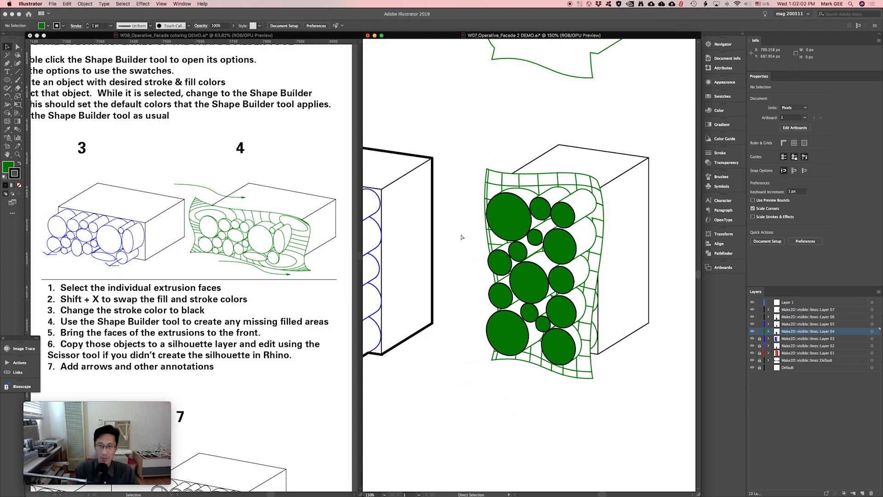
drag(588, 247, 619, 330)
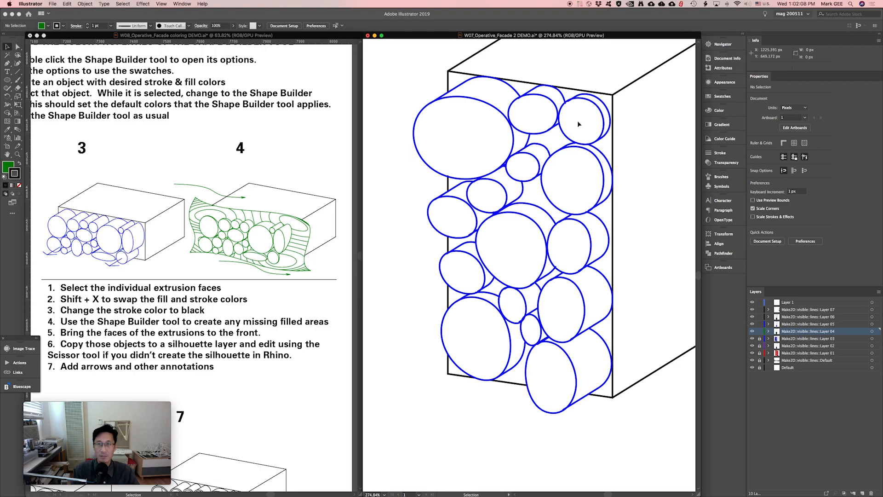
click(529, 132)
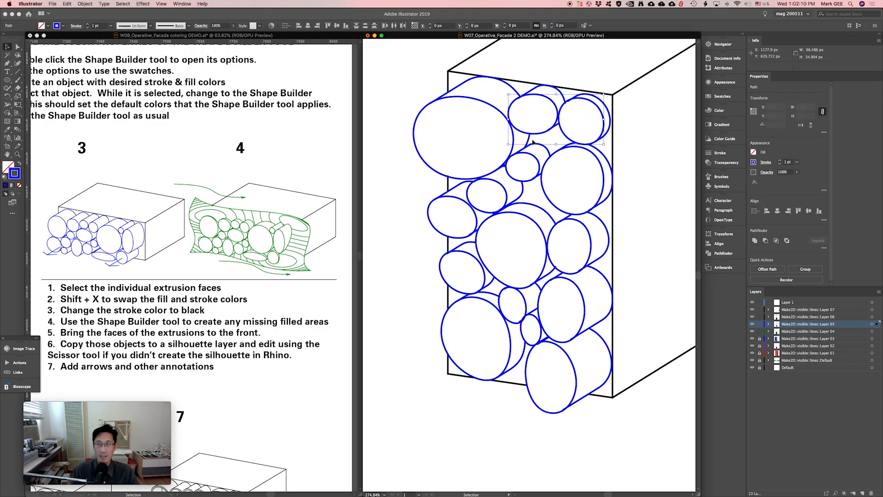
click(123, 3)
mouse_move(127, 67)
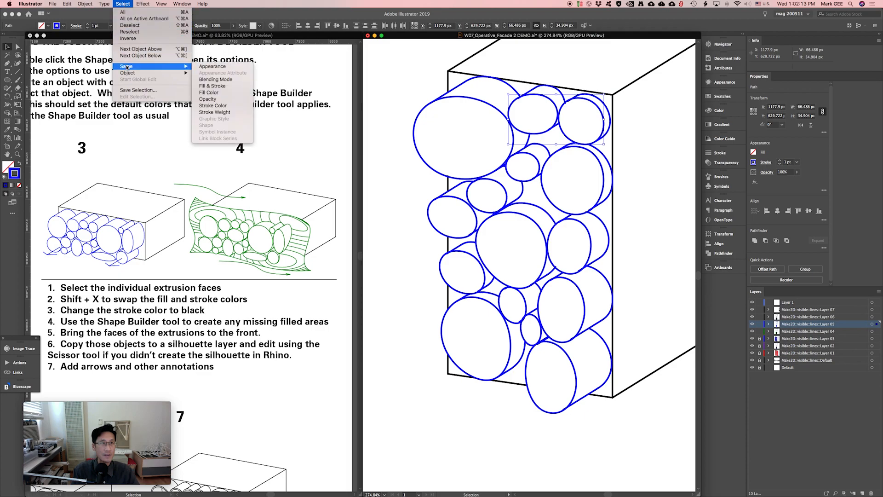
click(216, 107)
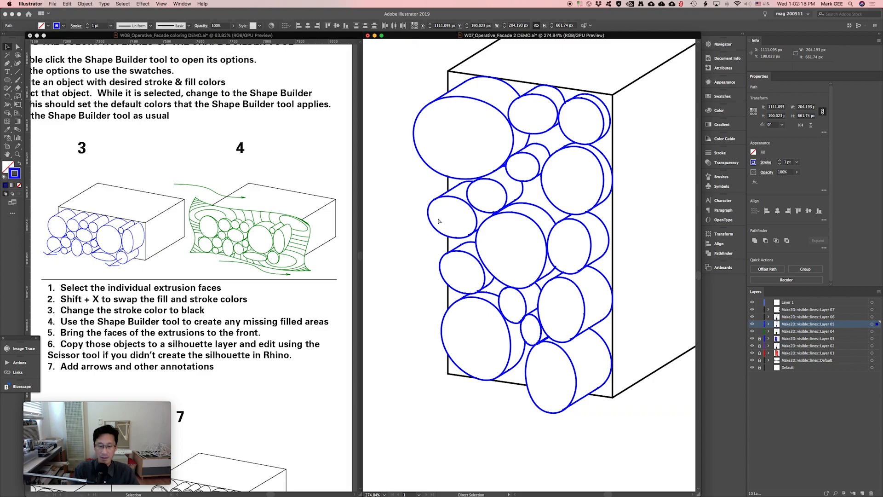
- Remove the blue silhouette outline in the upper row from the selection, keeping only the circle extrusions selected
key(super+minus)
key(super+minus)
key(super+minus)
key(super+minus)
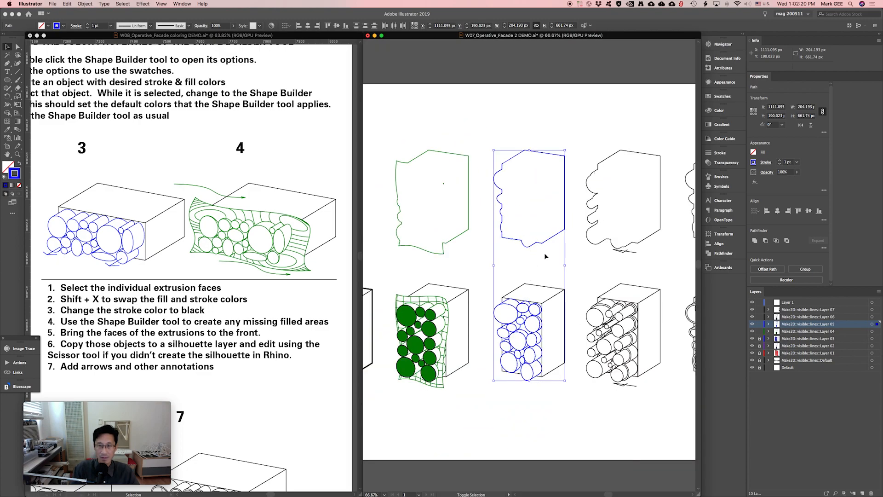
shift+click(548, 242)
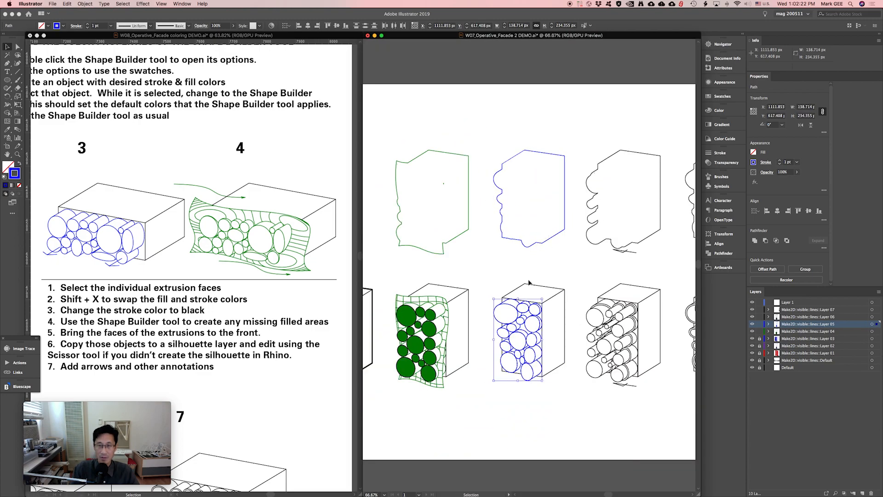
- Group the selected blue circle extrusions and place a copy about 115 px away, toward the green facade drawing
key(z)
drag(481, 282, 554, 398)
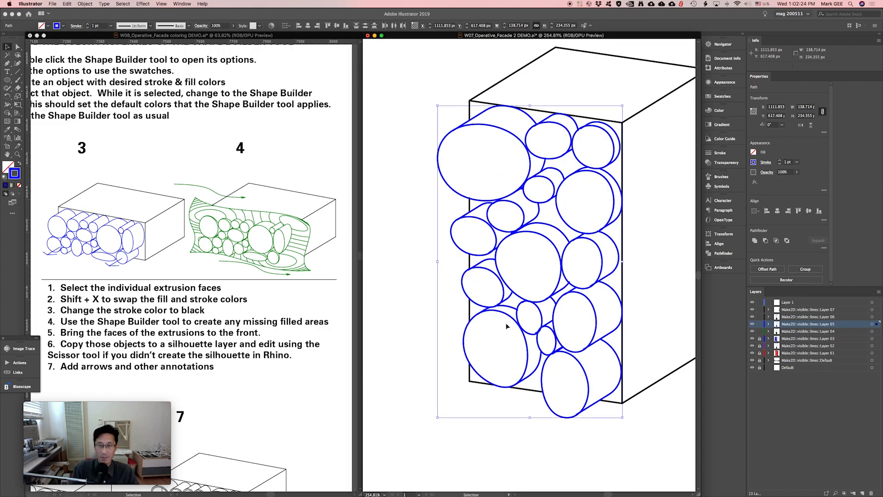
drag(435, 290, 474, 295)
key(super+1)
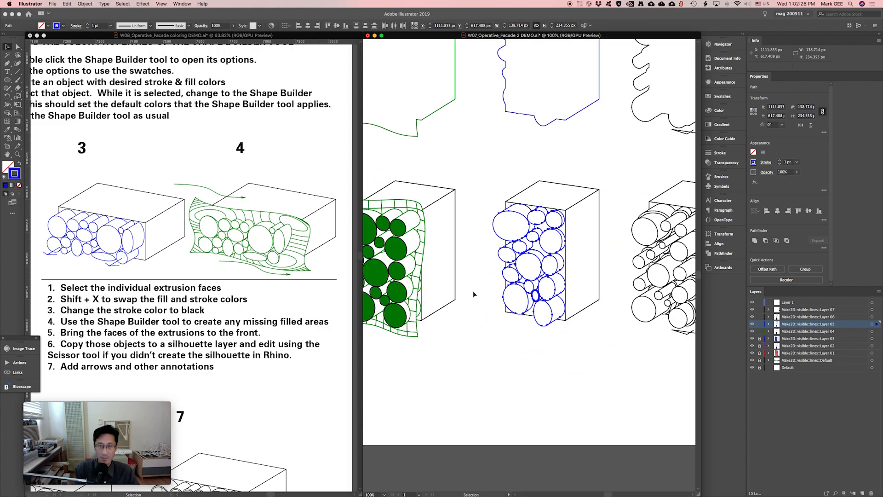
drag(479, 265, 542, 265)
drag(394, 257, 461, 259)
drag(571, 241, 513, 245)
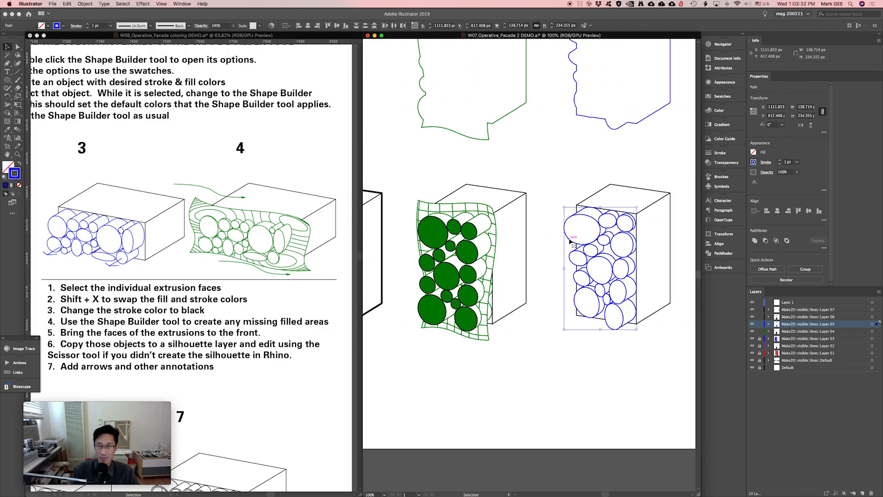
drag(570, 240, 510, 240)
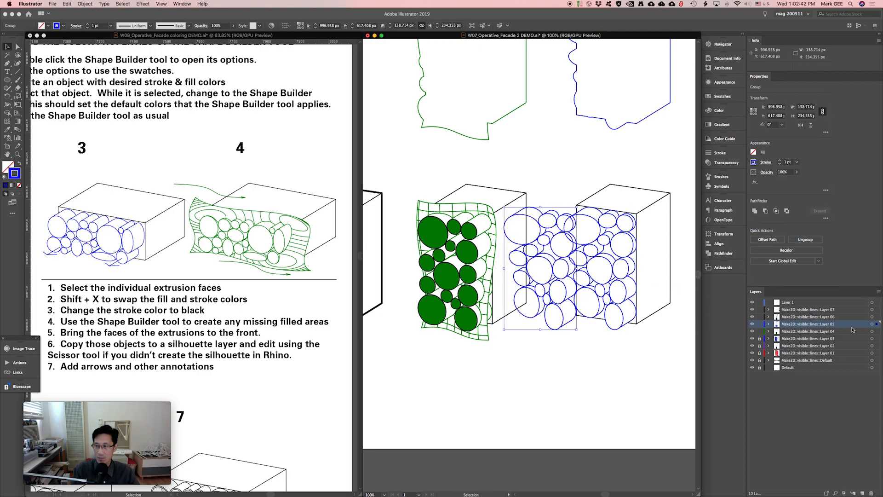
- Move the copied group to layer 04 and match its stroke to the green facade lines with the Eyedropper
drag(876, 325, 876, 332)
drag(440, 181, 556, 292)
key(i)
click(467, 209)
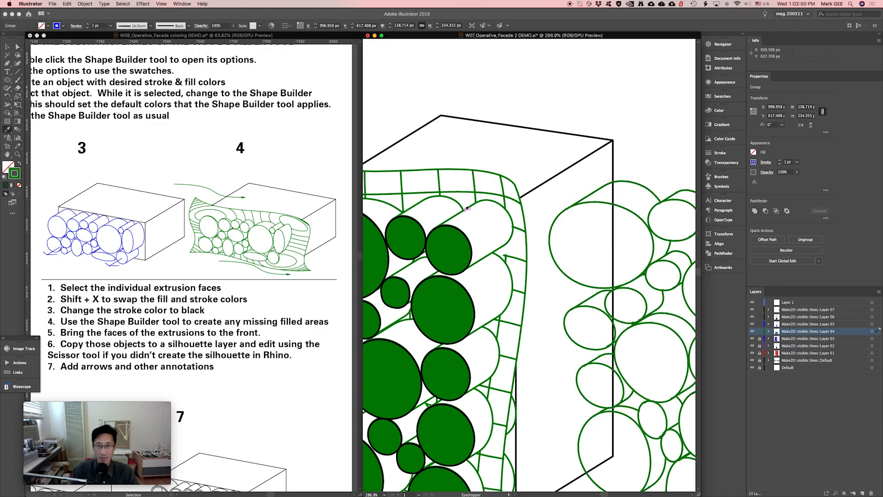
- Hide layers 05, 06 and 07 and Layer 1
drag(580, 240, 512, 204)
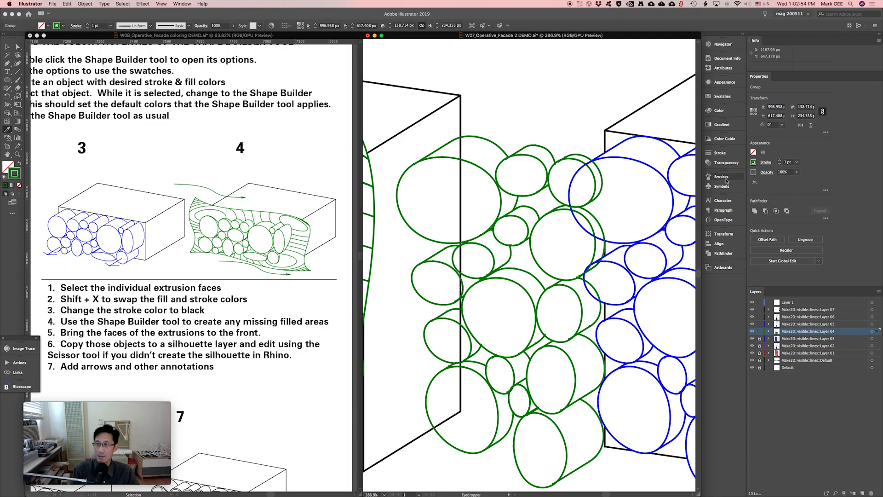
drag(753, 324, 752, 302)
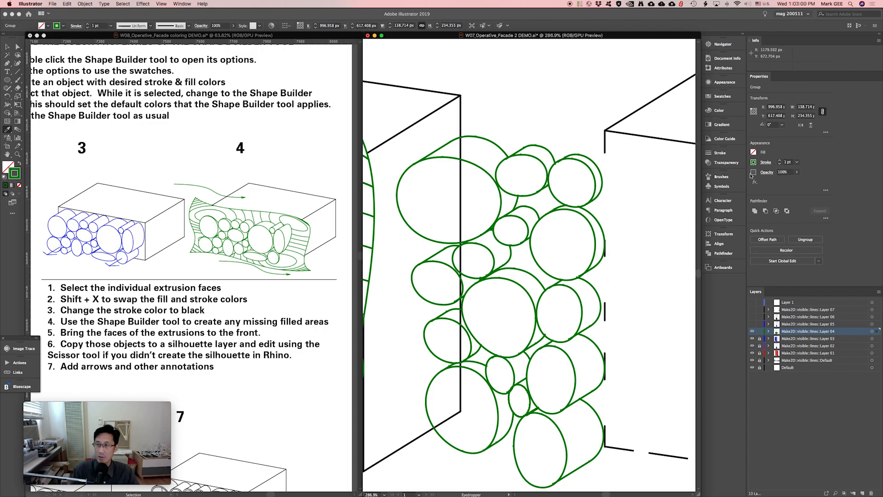
- Give the copied extrusions a dashed stroke with 4 pt dashes and 3 pt gaps, aligned to corners and path ends
click(726, 155)
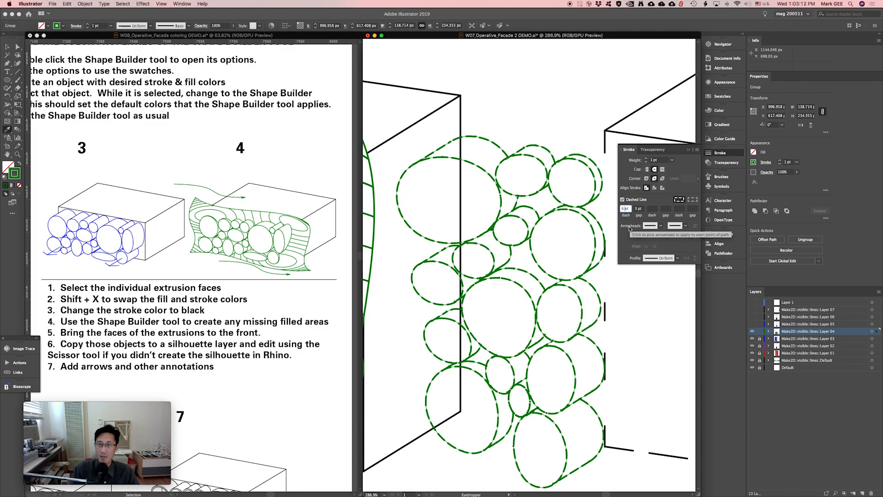
key(BackSpace)
text(4)
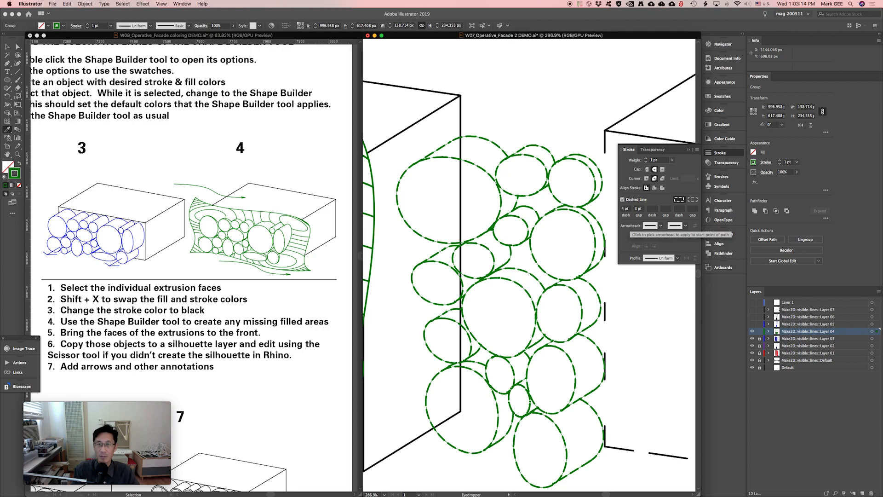
key(Return)
click(593, 274)
key(v)
click(587, 279)
key(v)
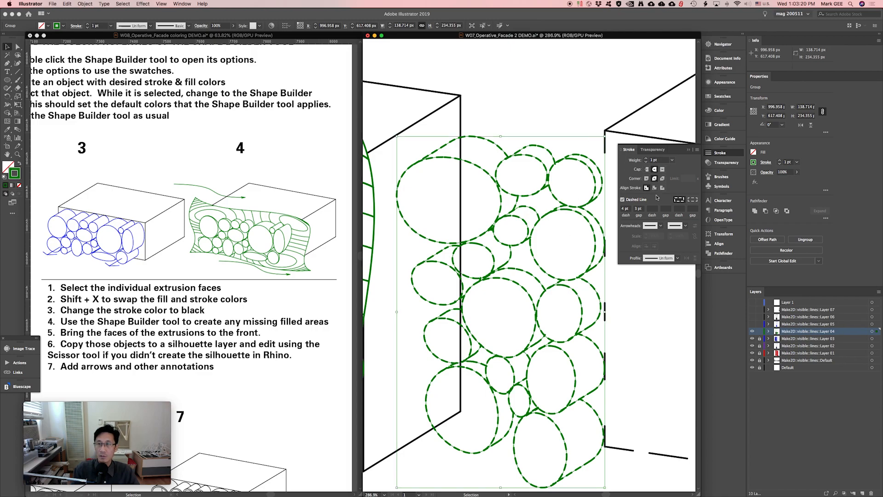
click(692, 200)
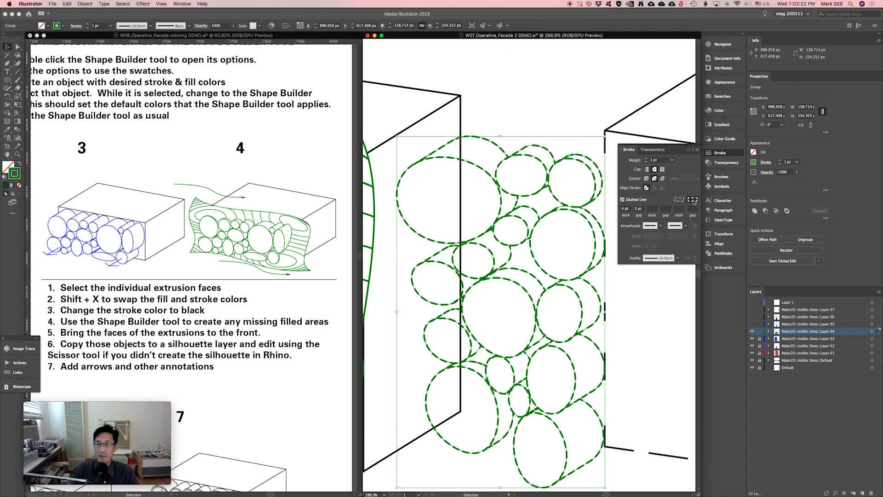
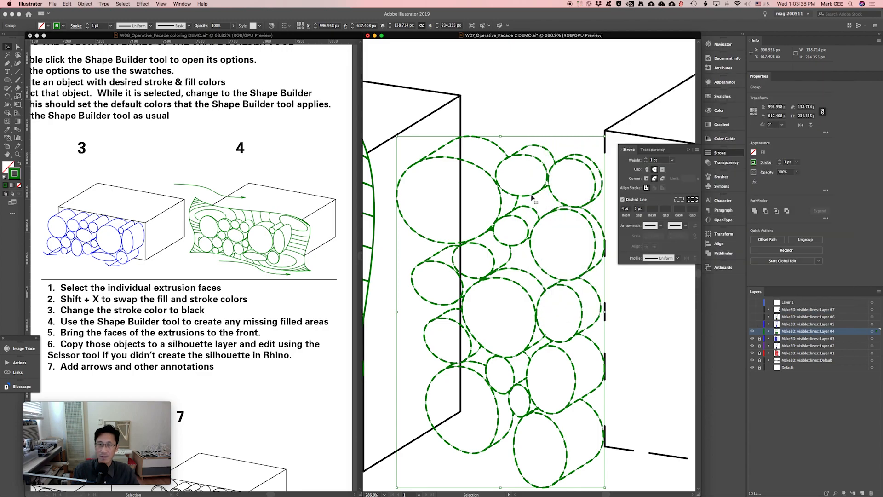
- Move the dashed extrusion group over the filled circles of the green facade drawing
click(540, 122)
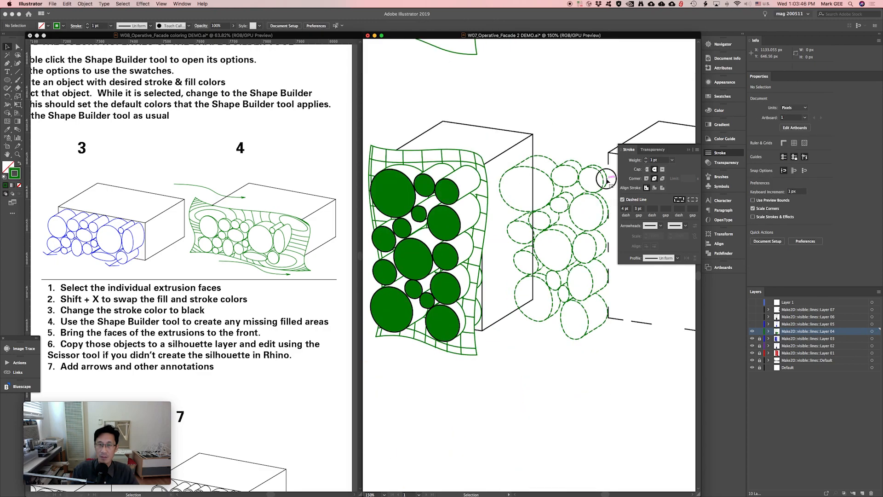
drag(598, 182, 491, 183)
drag(472, 143, 455, 211)
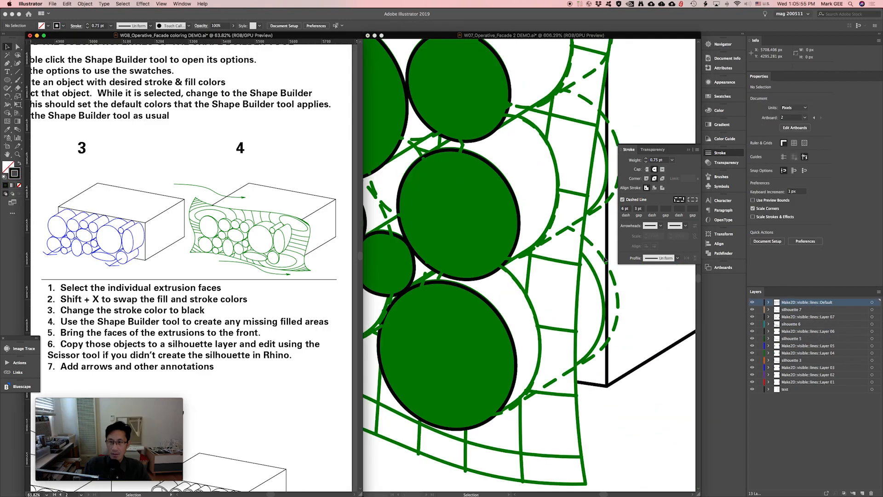
- Align the dashed extrusion group horizontally to the right edge of the solid green extrusion curve on the facade
drag(602, 257, 575, 258)
key(super+z)
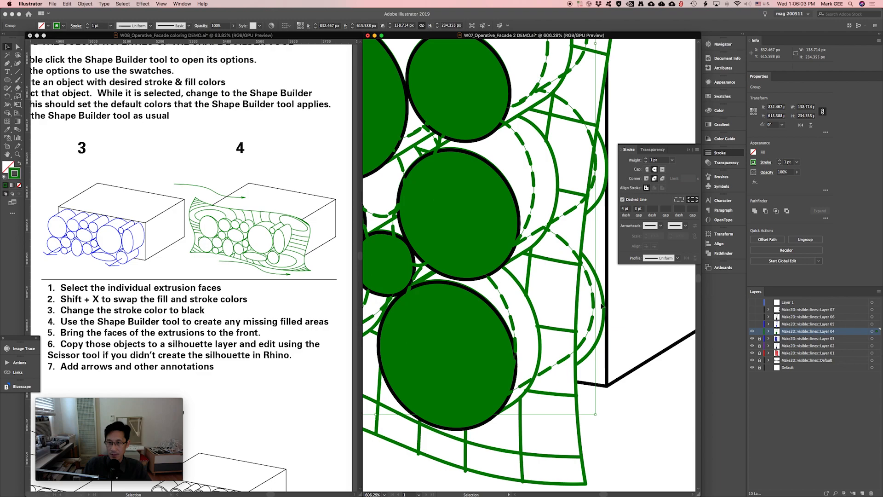
shift+click(604, 298)
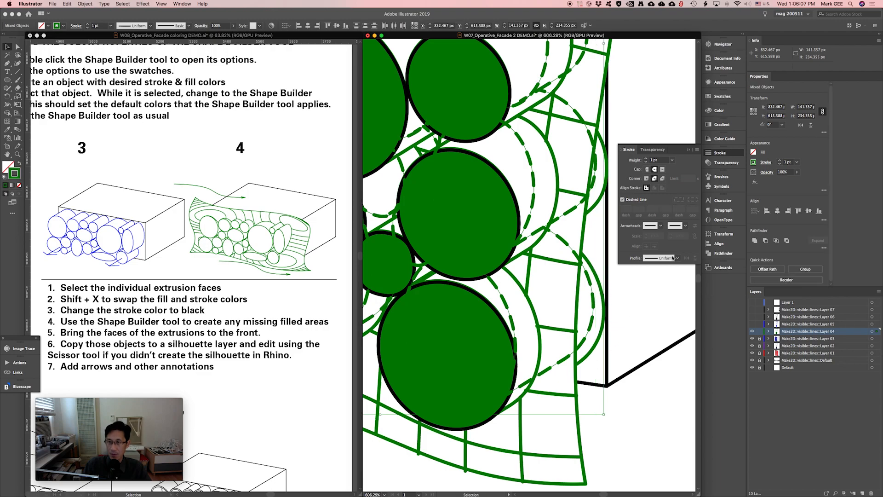
click(718, 244)
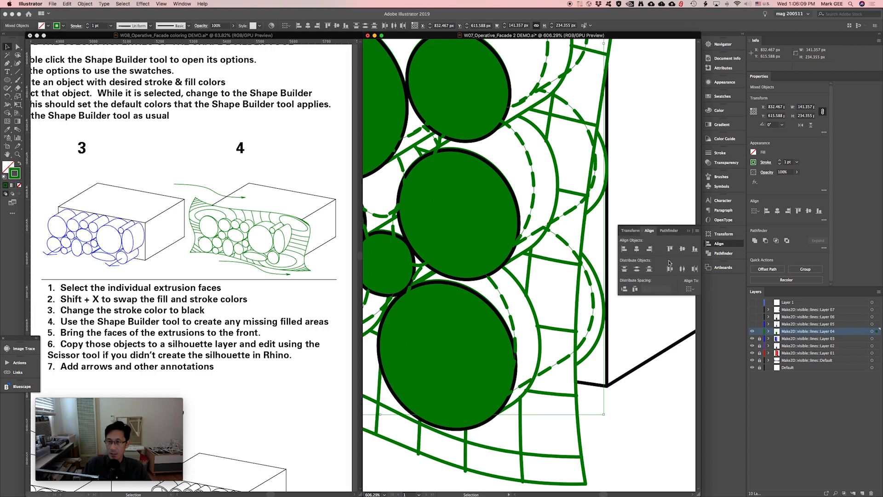
click(649, 249)
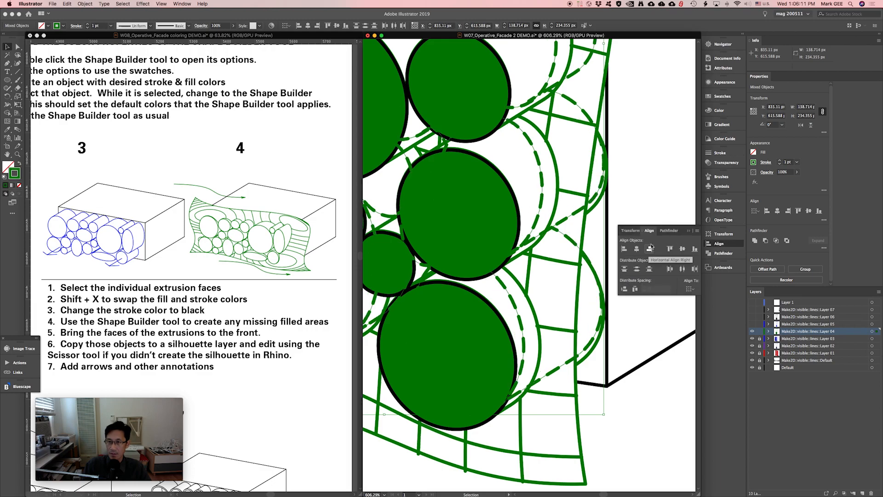
drag(594, 344, 594, 345)
key(super+z)
click(632, 336)
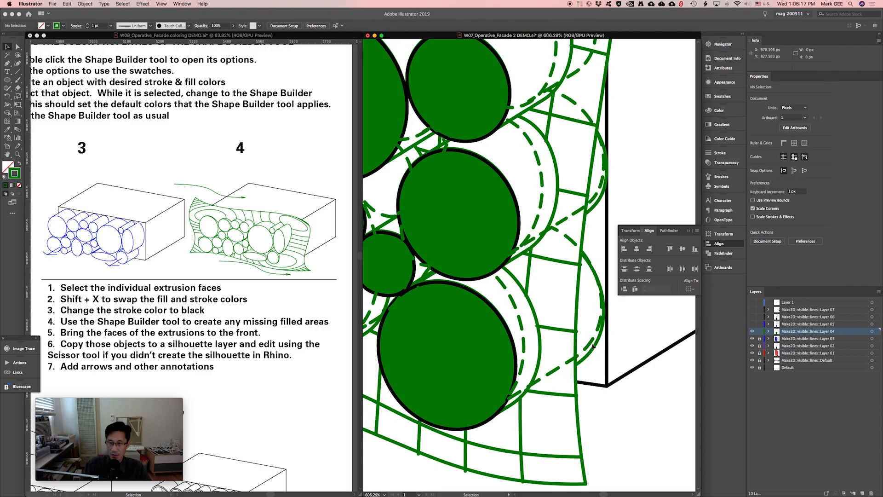
- Show layers 05, 06 and 07 and Layer 1 again
key(super+minus)
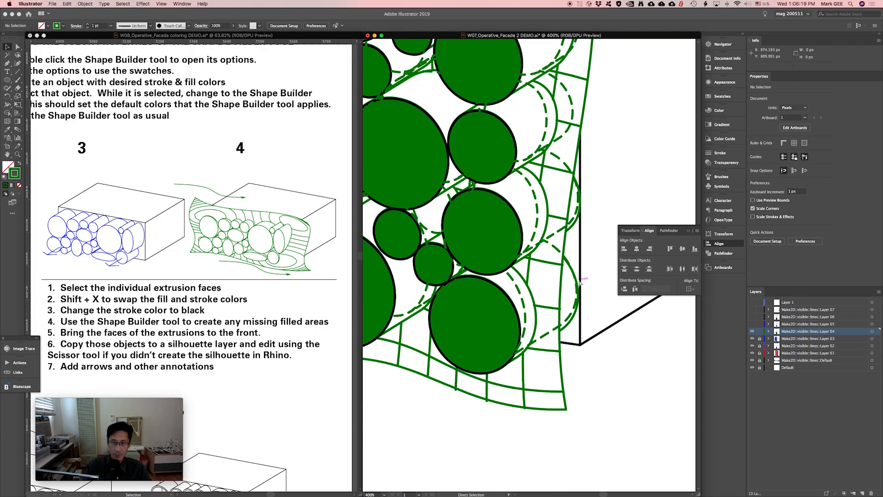
key(super+minus)
key(super+minus)
key(super+minus)
key(super+minus)
drag(567, 227, 486, 260)
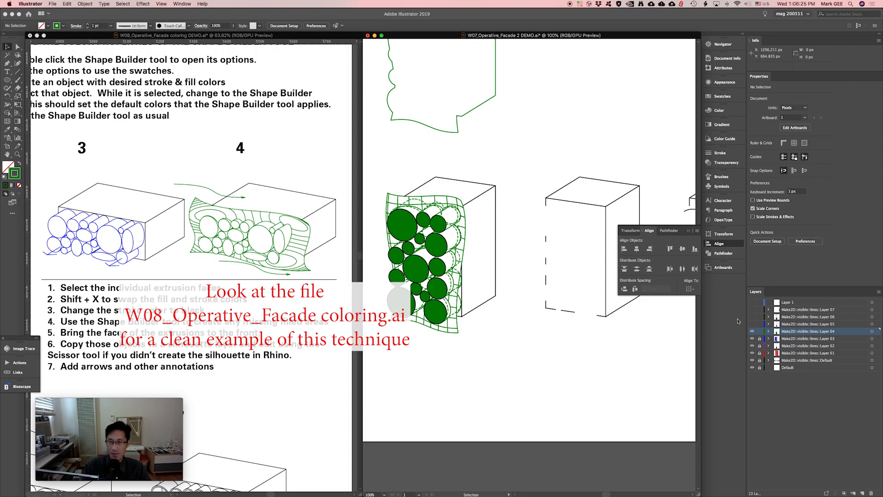
drag(753, 324, 754, 307)
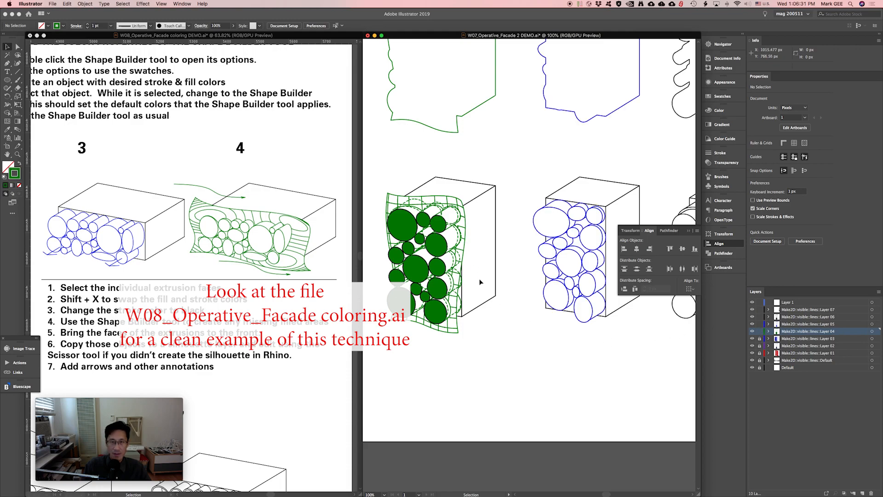
click(459, 262)
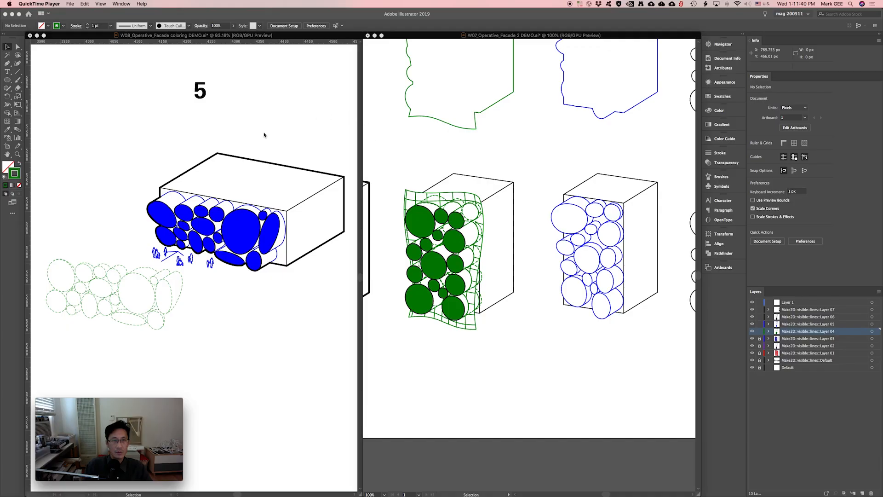
click(264, 135)
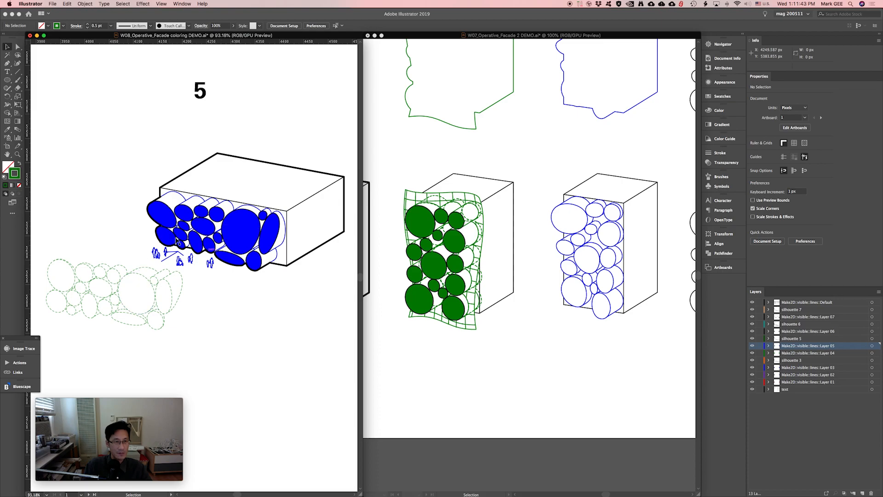
click(172, 292)
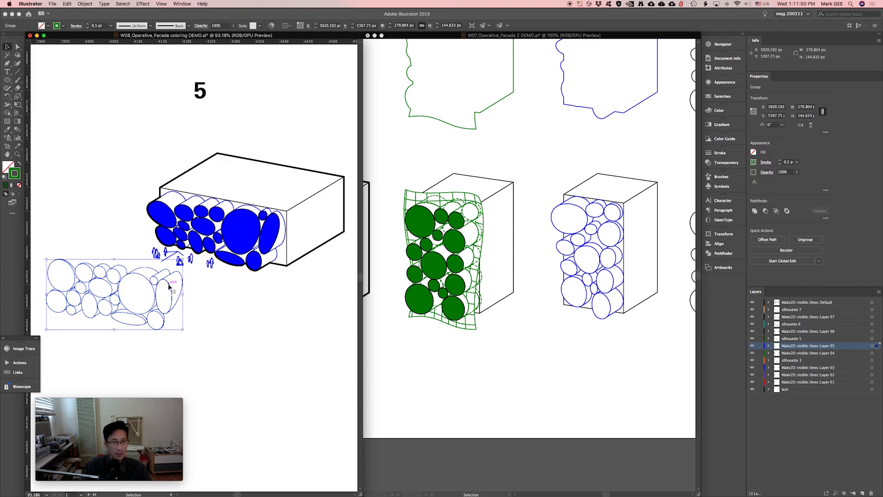
click(198, 299)
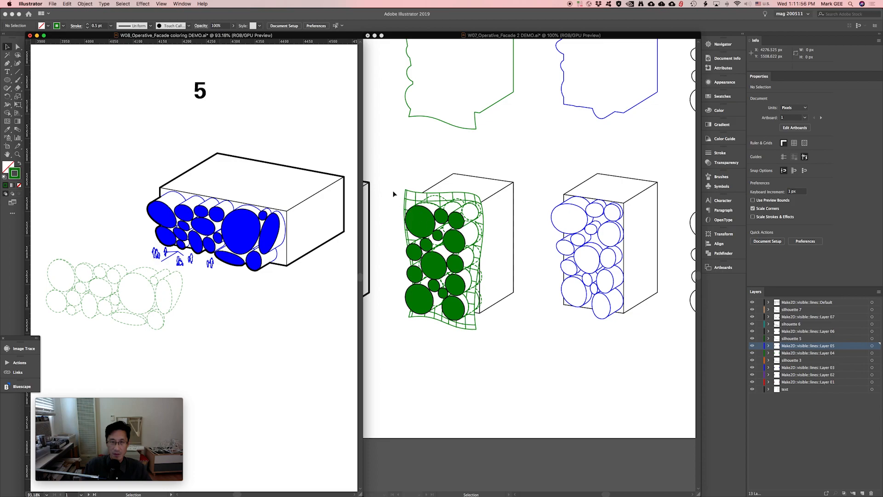
- Duplicate the green facade linework and filled circles into the empty area below the original box diagram
click(525, 285)
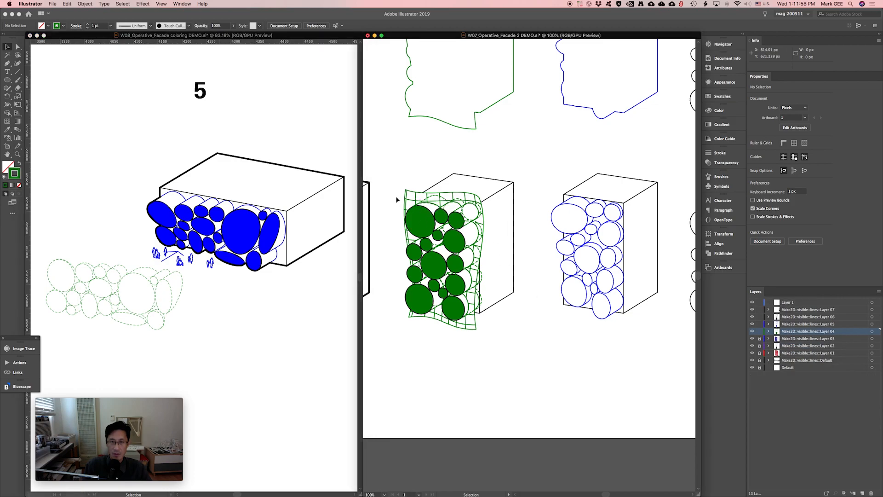
drag(445, 262, 480, 324)
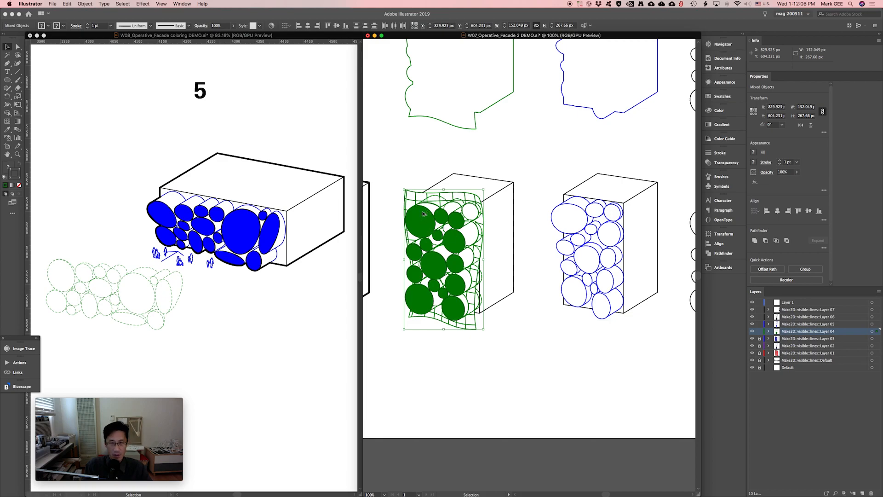
drag(422, 214, 516, 352)
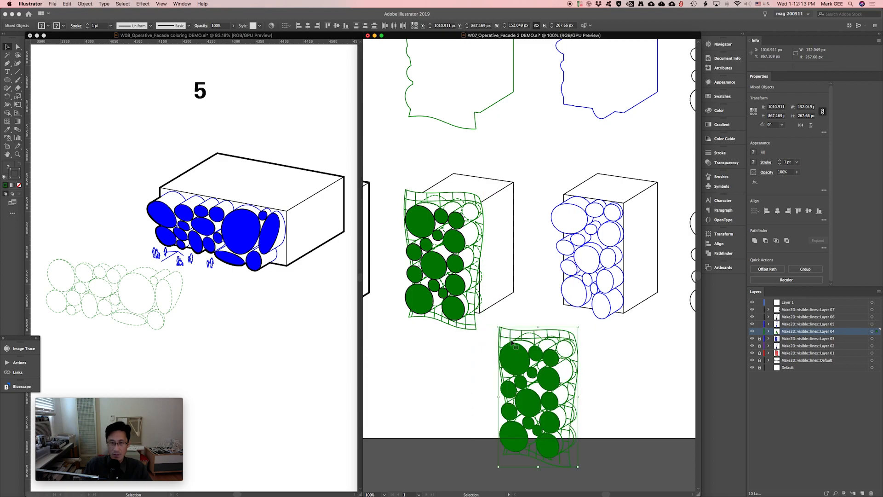
click(612, 343)
drag(622, 348, 609, 306)
- Group the duplicated green facade drawing and open the group in isolation mode
drag(475, 280, 572, 433)
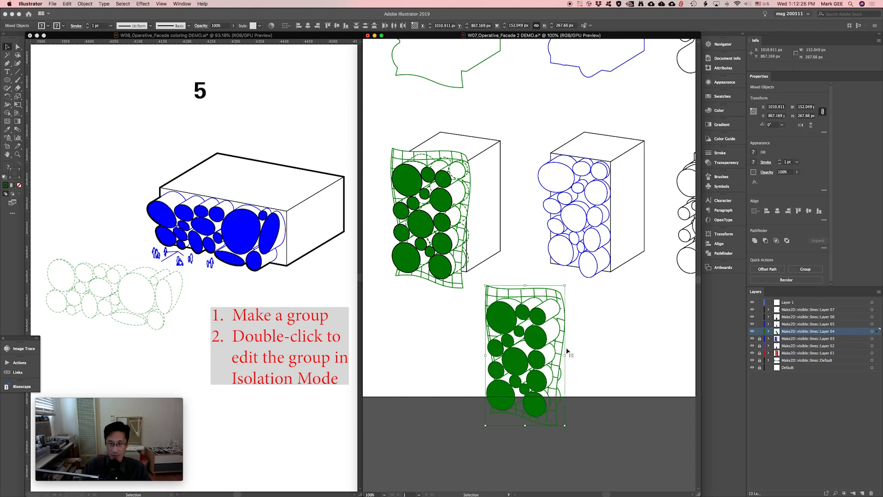
key(a)
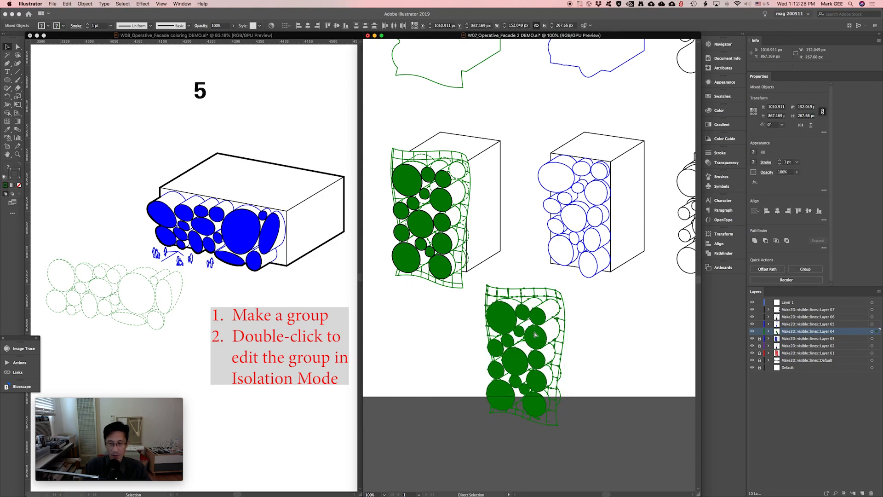
key(super+g)
key(v)
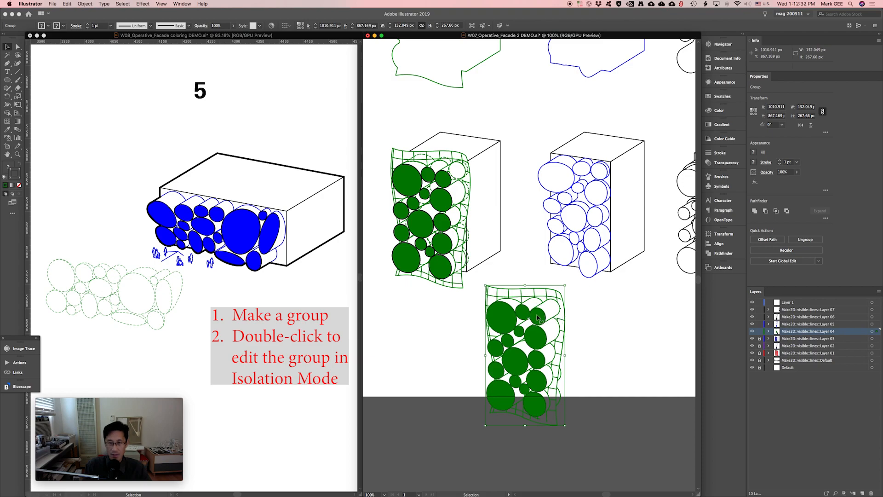
double_click(538, 317)
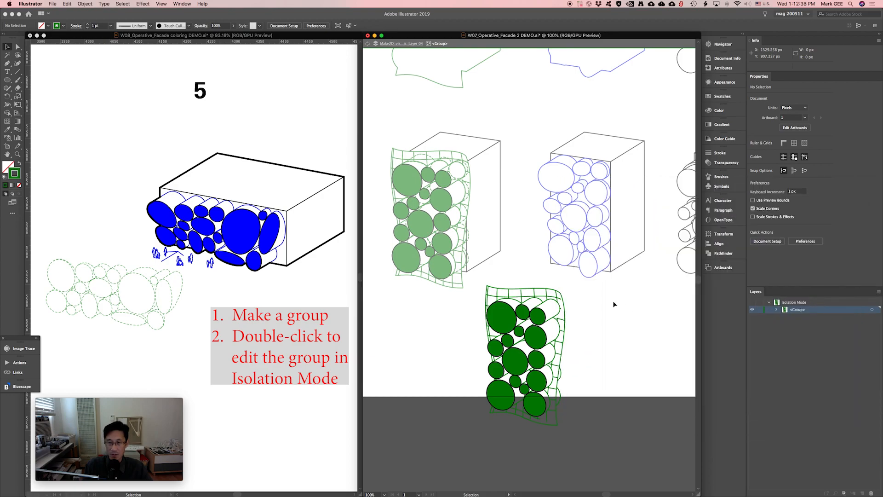
key(super+equal)
drag(532, 311, 526, 256)
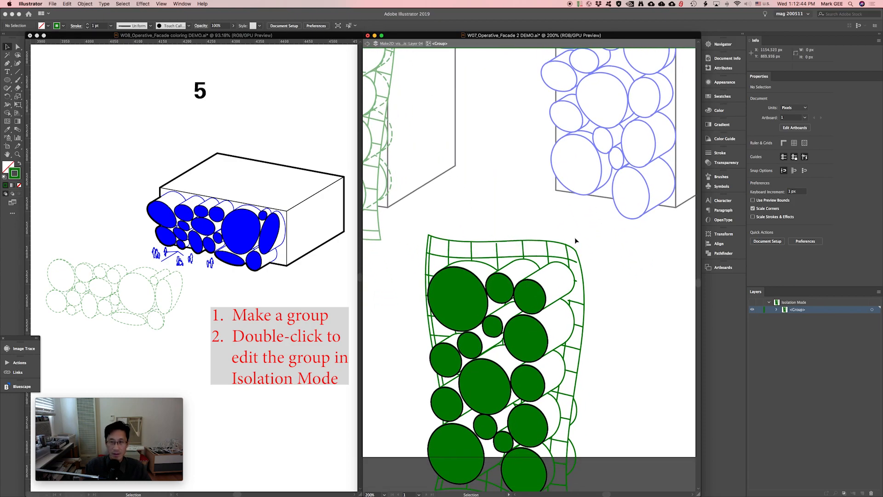
drag(579, 319, 597, 304)
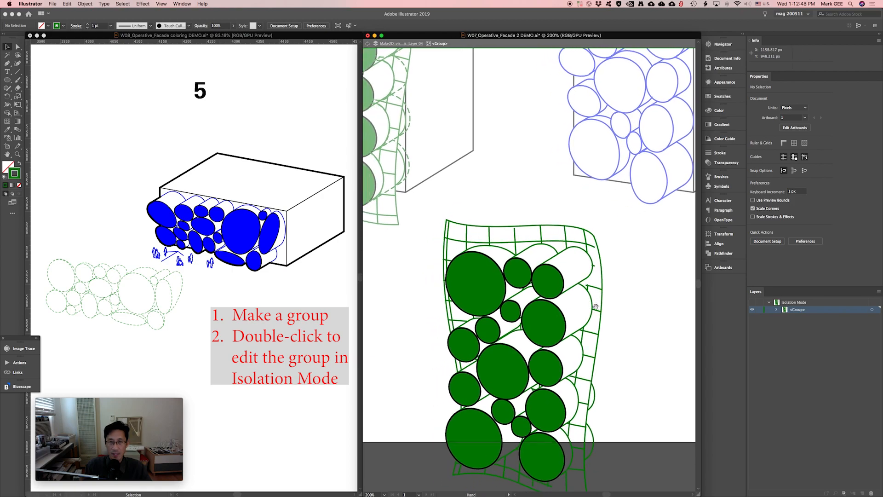
- Match the filled circles of the copy to the unfilled green linework with the Eyedropper
click(488, 289)
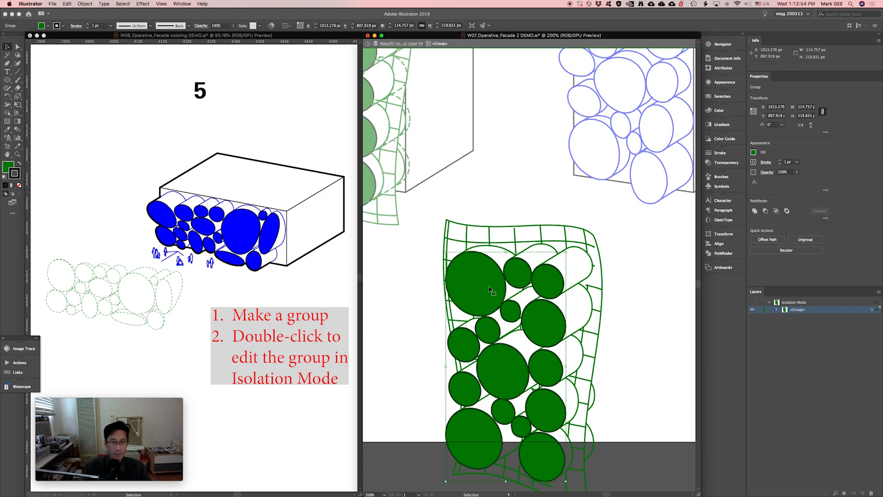
key(i)
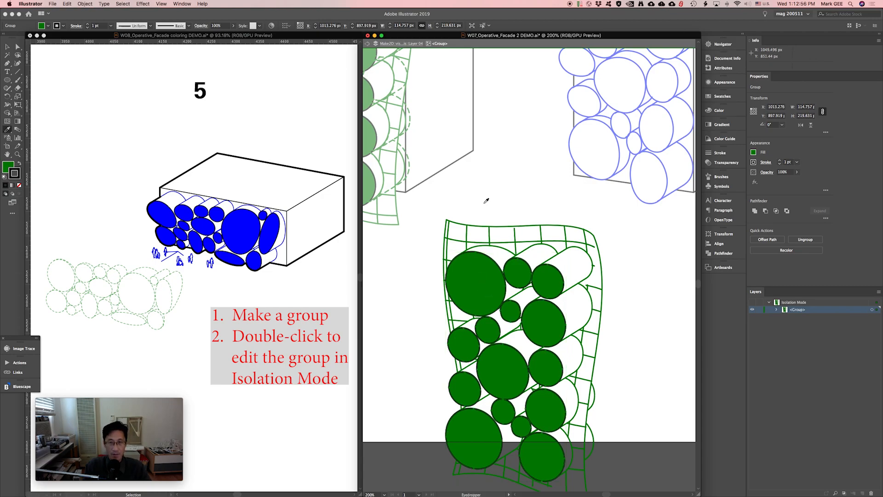
click(411, 163)
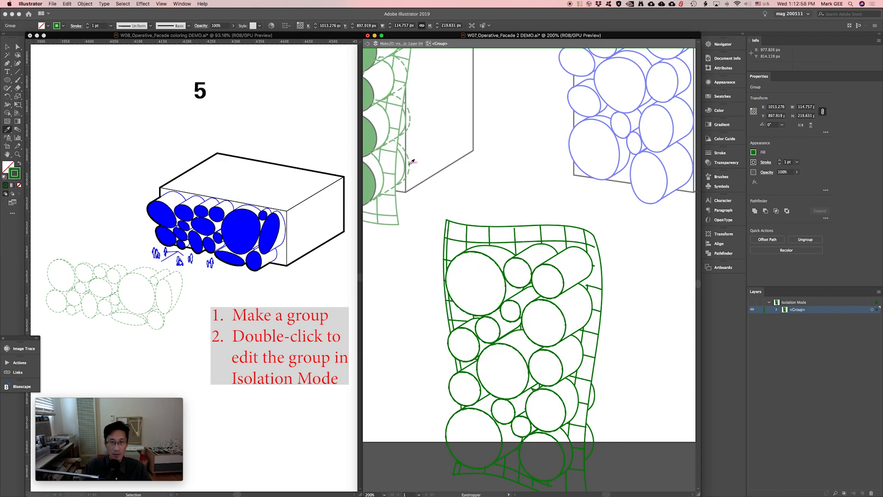
key(v)
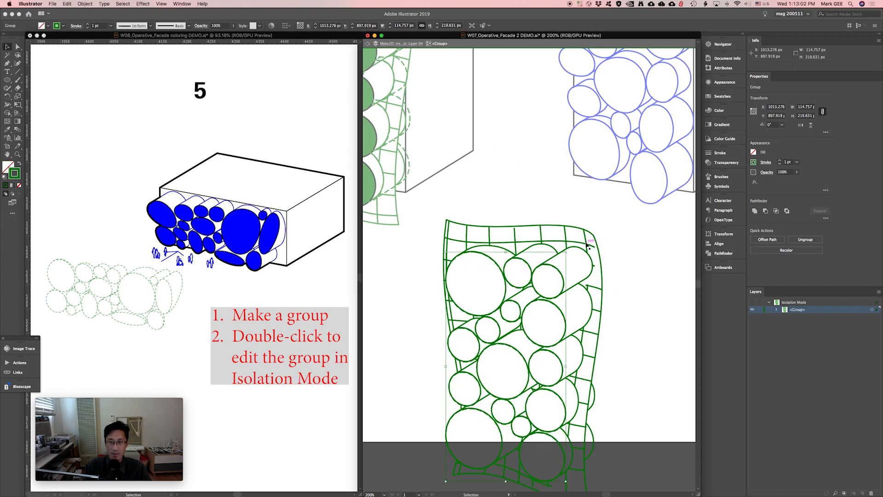
key(space)
drag(578, 267, 559, 228)
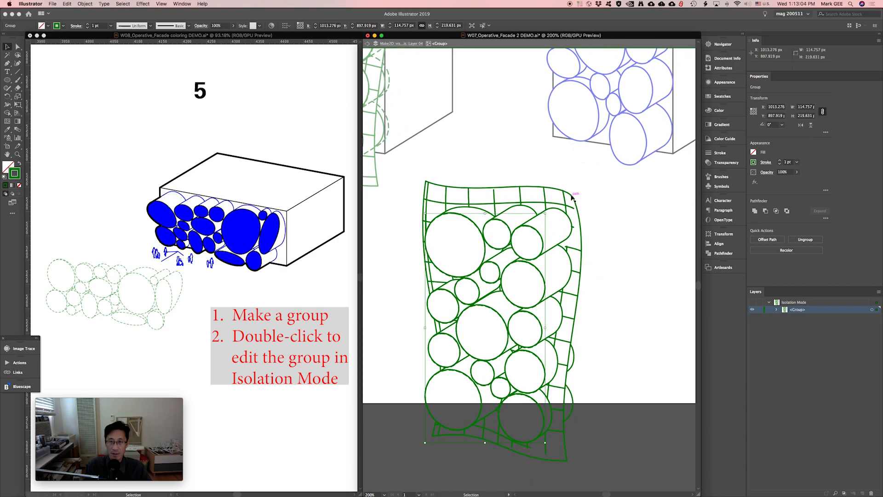
- Delete the outer grid line and cross segments along the upper edge of the copied facade
click(571, 197)
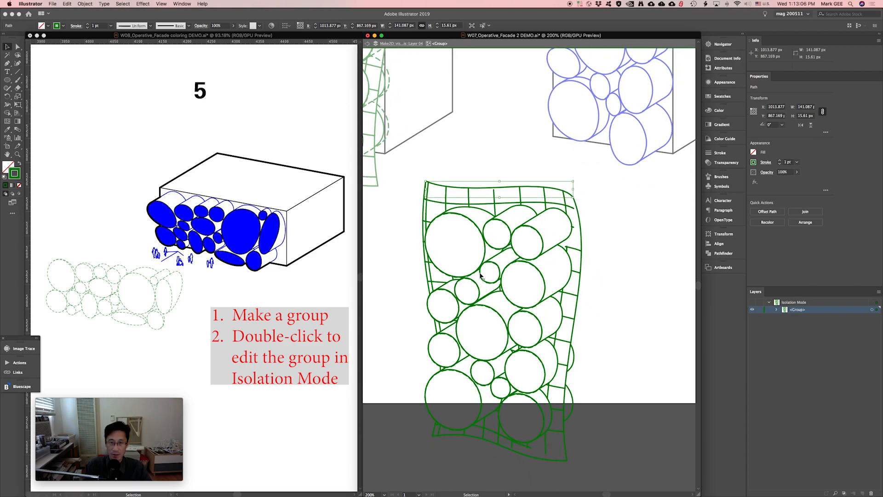
drag(588, 176, 483, 200)
key(Delete)
drag(554, 215, 529, 193)
key(Delete)
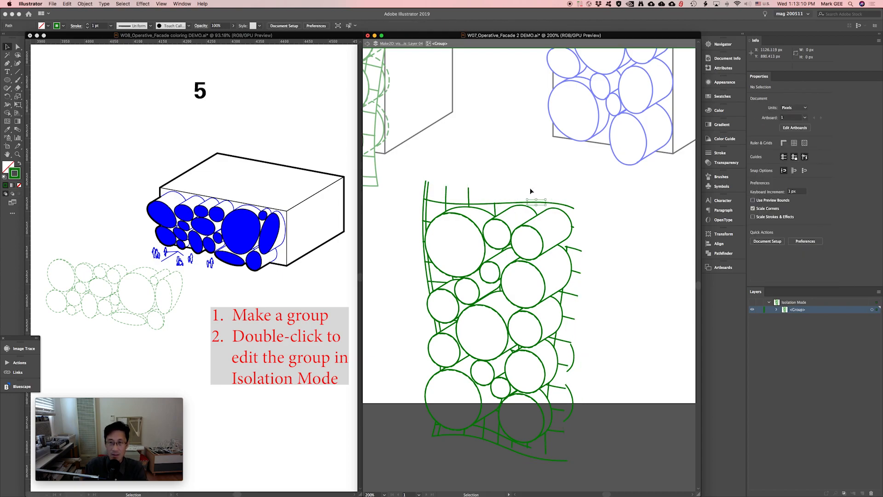
- Delete the remaining grid lines and cross segments around the left, right and lower edges of the copied extrusions
drag(453, 193, 423, 207)
key(Delete)
drag(579, 322, 566, 299)
key(Delete)
scroll(571, 375, down, 4)
drag(555, 390, 538, 364)
key(Delete)
drag(464, 338, 414, 350)
scroll(445, 348, up, 6)
key(Delete)
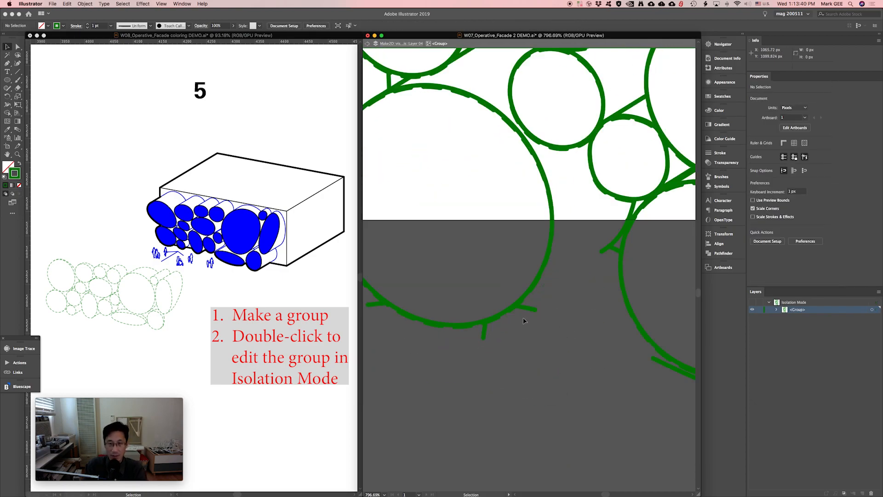
- Delete the leftover grid stubs around the lower-left circle, switching to Outline view for precise selection
click(483, 335)
key(Delete)
drag(371, 308, 437, 335)
key(super+y)
click(449, 330)
key(Delete)
scroll(548, 318, down, 5)
key(super+z)
scroll(506, 356, up, 5)
key(super+y)
key(super+y)
click(561, 297)
key(Delete)
drag(617, 276, 385, 270)
key(super+minus)
key(super+minus)
key(super+minus)
- Delete the stray grid fragments remaining between and around the copied extrusion outlines
drag(560, 300, 588, 199)
shift+click(563, 232)
key(Delete)
drag(472, 237, 536, 333)
click(600, 342)
key(Delete)
drag(625, 269, 648, 255)
key(Delete)
key(super+minus)
key(super+minus)
scroll(600, 399, up, 5)
drag(489, 249, 599, 229)
key(Delete)
key(super+minus)
key(super+minus)
key(super+minus)
drag(498, 267, 454, 276)
key(Delete)
drag(451, 210, 438, 379)
drag(416, 318, 446, 115)
shift+click(454, 247)
key(Delete)
drag(452, 327, 460, 336)
shift+click(478, 316)
key(Delete)
scroll(669, 327, up, 5)
click(540, 337)
key(Delete)
- Delete the short grid remnants along the right ends of the upper extrusions
key(super+minus)
key(super+minus)
key(super+minus)
key(super+minus)
drag(474, 297, 492, 314)
key(super+minus)
key(super+minus)
key(super+minus)
key(super+minus)
drag(615, 183, 574, 318)
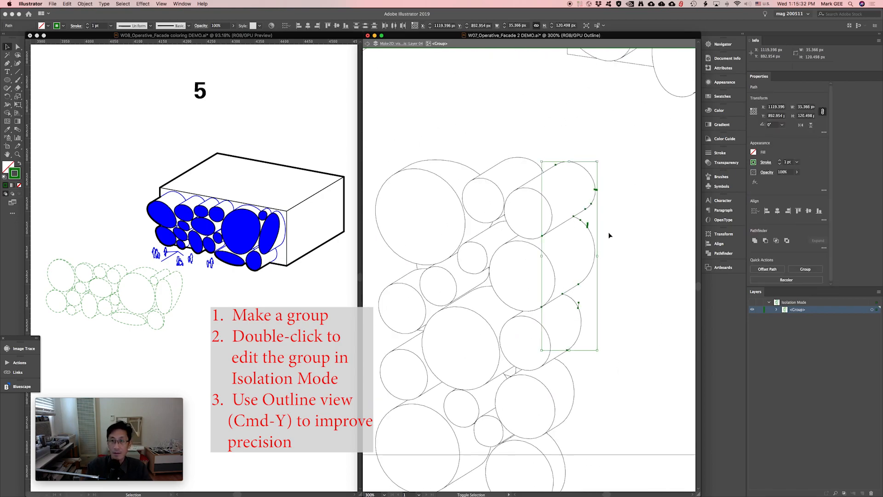
key(Delete)
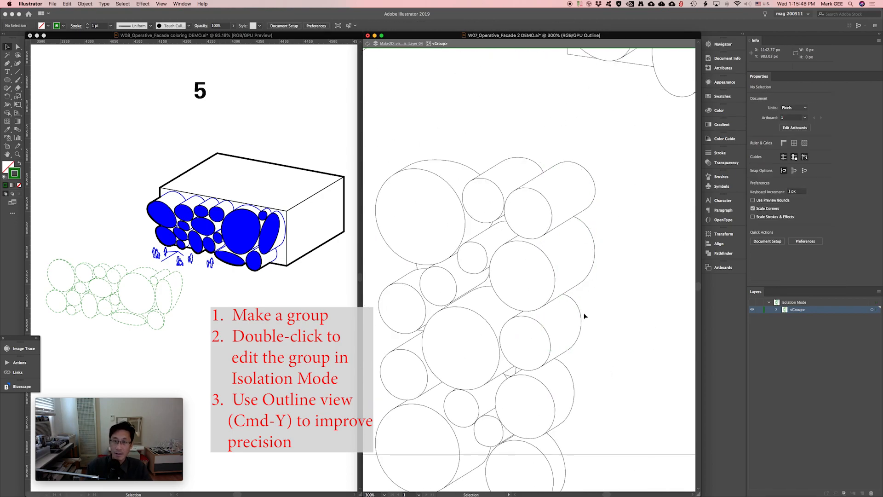
- Zoom in on the gaps between the circles and delete the last tiny grid fragments left there
drag(425, 272, 406, 248)
scroll(406, 267, up, 8)
drag(520, 258, 475, 284)
key(Delete)
key(super+minus)
key(super+minus)
key(super+minus)
key(super+minus)
key(super+minus)
key(super+minus)
scroll(594, 334, up, 8)
click(548, 308)
key(Delete)
click(591, 276)
key(Delete)
key(super+minus)
key(super+minus)
scroll(552, 265, up, 8)
click(495, 293)
key(Delete)
key(super+minus)
key(super+minus)
key(super+minus)
key(super+minus)
key(super+minus)
key(super+minus)
scroll(520, 203, up, 8)
click(545, 274)
key(Delete)
click(524, 283)
key(Delete)
- Switch back to Preview and exit isolation mode for the cleaned extrusion group
key(super+minus)
key(super+minus)
key(super+minus)
key(super+minus)
key(super+minus)
key(super+minus)
key(super+minus)
key(super+minus)
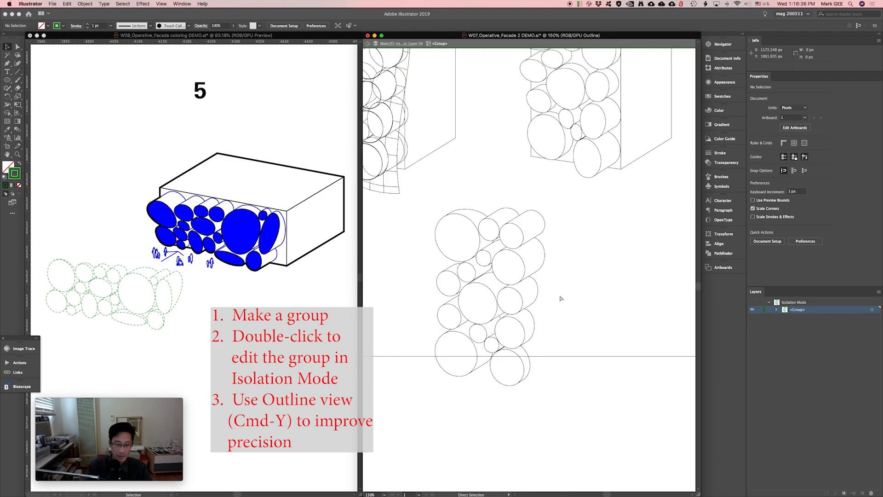
key(super+y)
click(547, 210)
key(Delete)
double_click(521, 191)
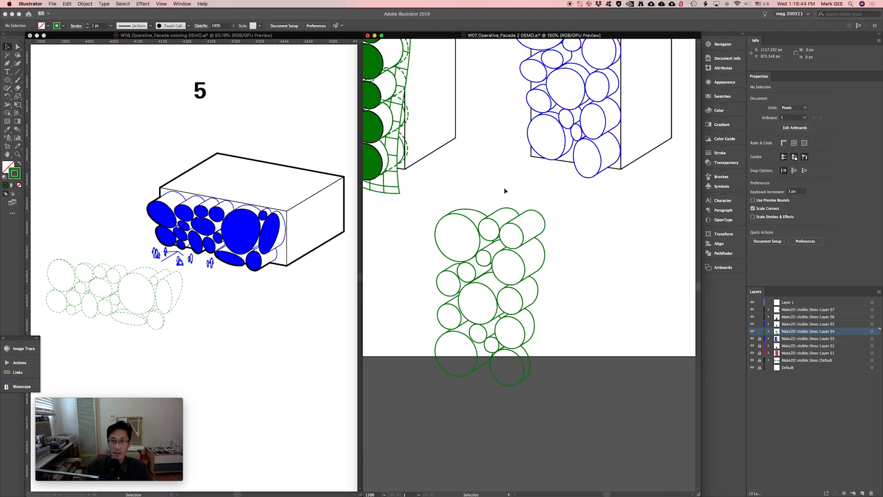
- Move the cleaned extrusion group upward so it sits fully on the artboard
click(514, 210)
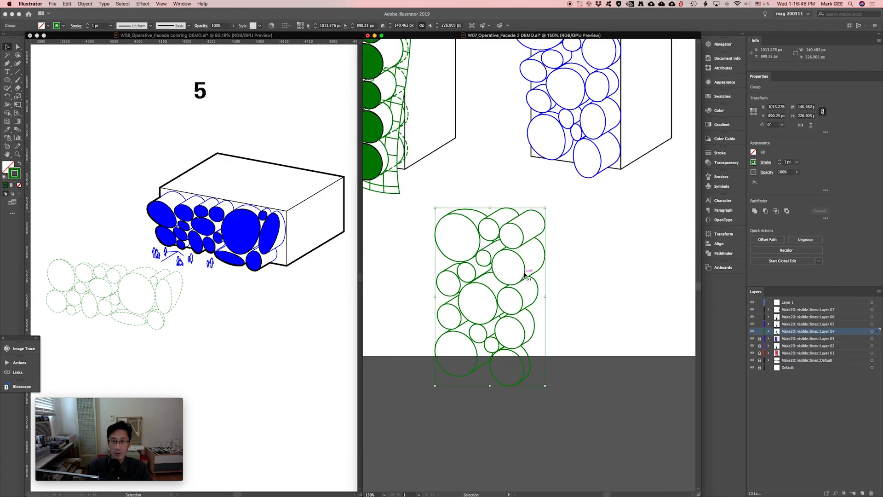
drag(526, 273, 529, 238)
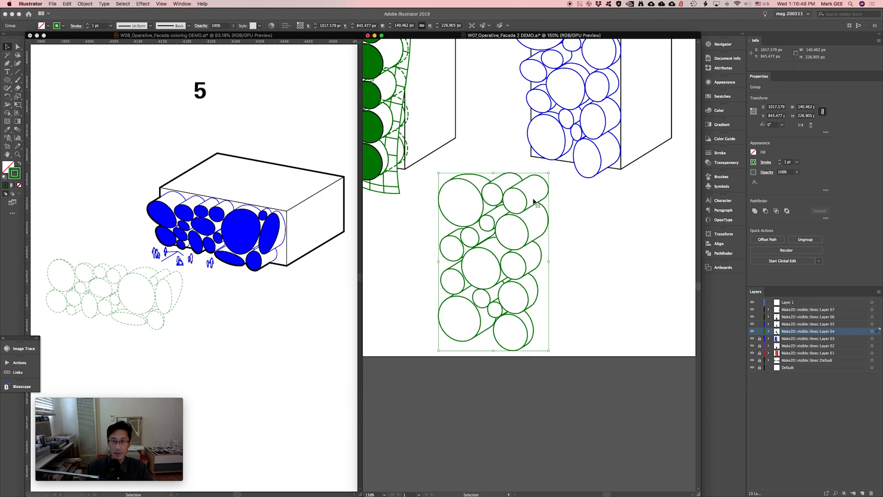
- Give the cleaned green extrusion group a 0.5 pt dashed stroke with a 4 pt dash and 3 pt gap
click(797, 163)
click(805, 179)
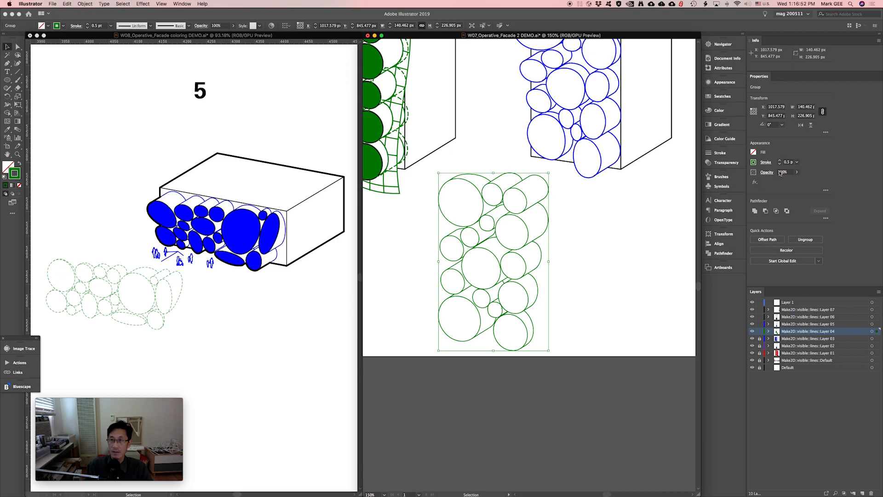
click(720, 153)
click(623, 199)
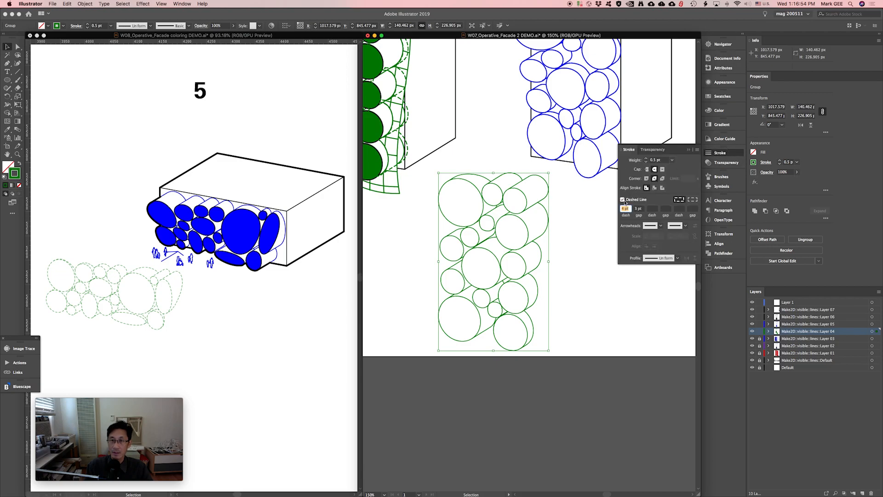
click(584, 236)
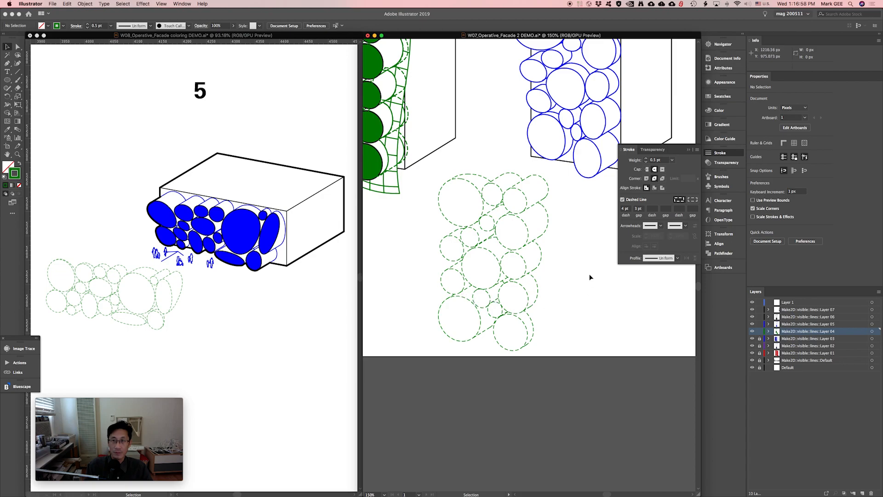
click(722, 152)
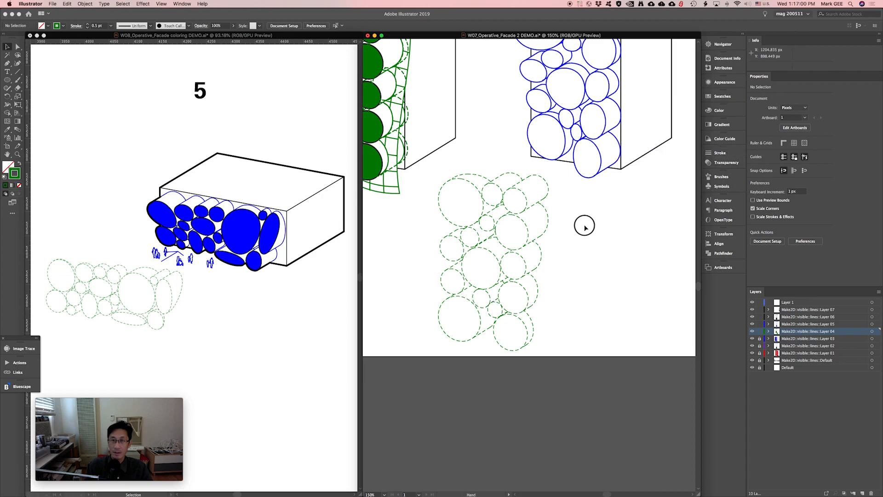
- Compare the dashed green extrusions over the blue diagram's facade and park them in the gap between the green and blue diagrams
scroll(580, 285, up, 5)
drag(523, 276, 591, 108)
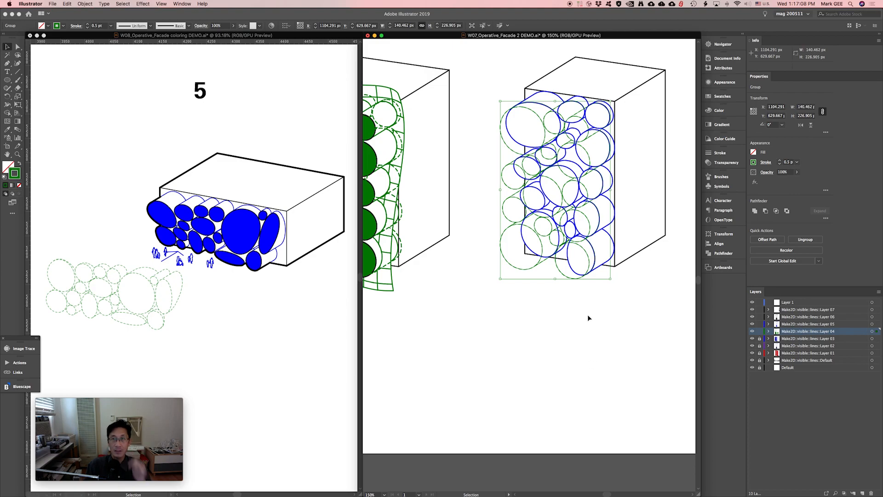
scroll(550, 304, up, 3)
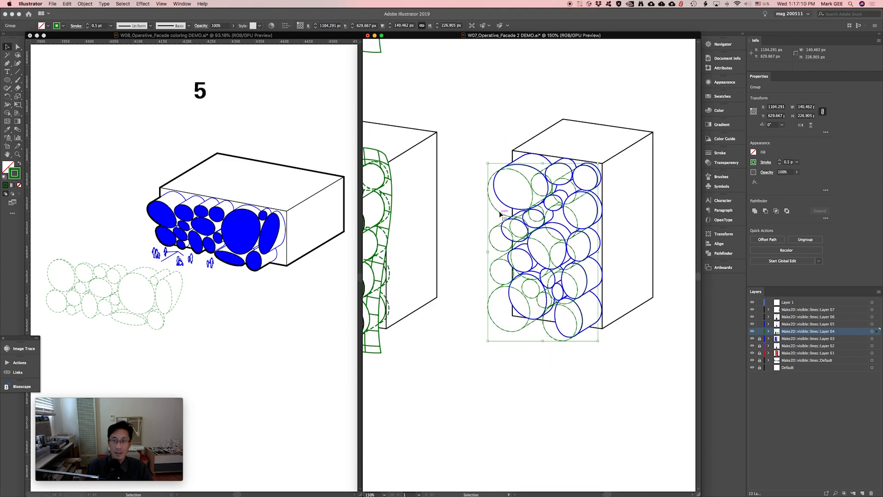
drag(499, 215, 436, 258)
drag(522, 336, 498, 353)
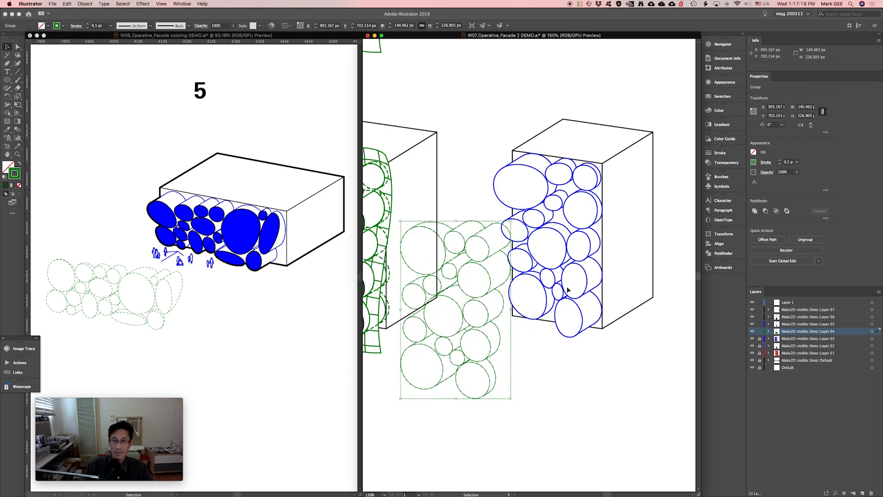
click(535, 348)
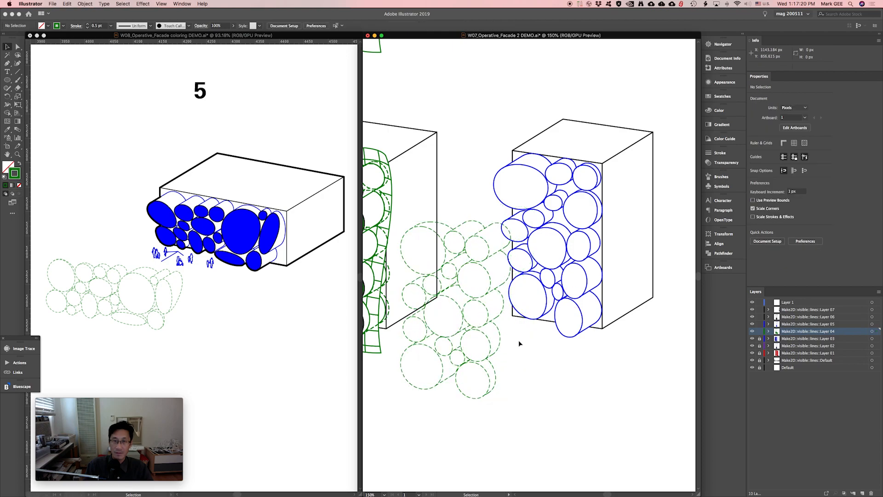
drag(498, 336, 495, 343)
drag(557, 336, 546, 361)
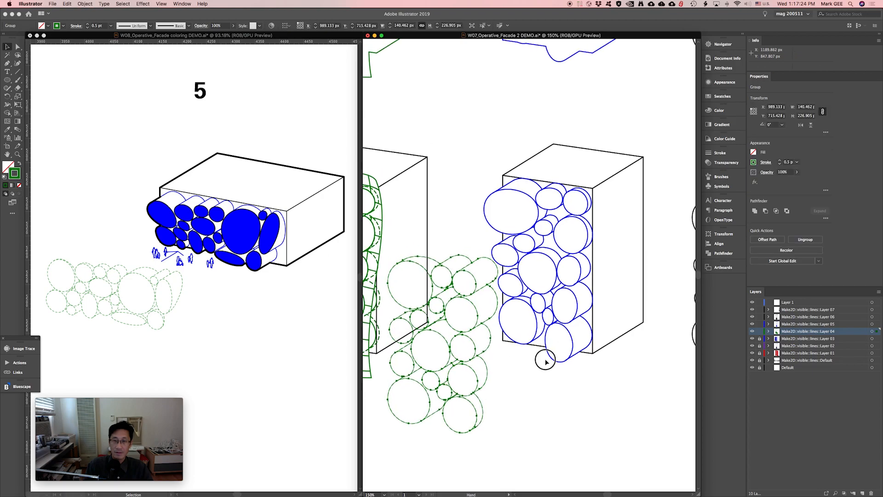
- Select the green and blue silhouette outlines above the diagrams and apply the finished diagram's 3 pt black outline style with the Eyedropper
key(super+minus)
key(super+minus)
drag(590, 320, 534, 379)
click(535, 364)
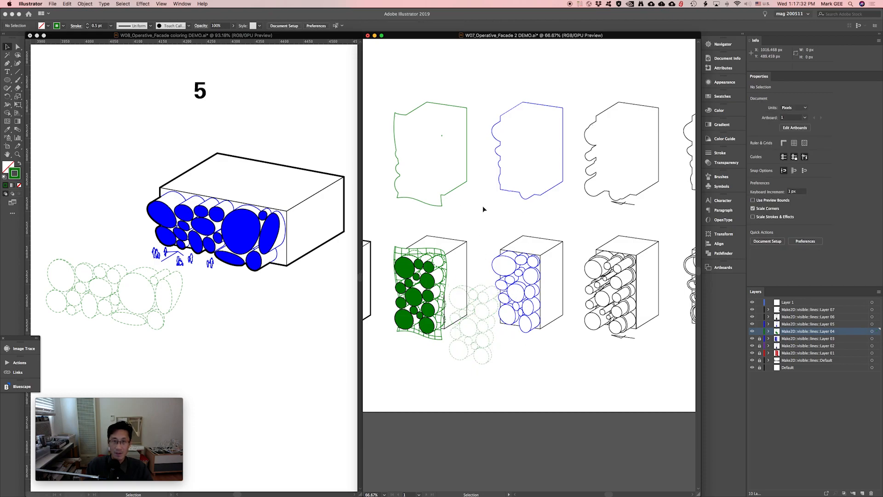
drag(394, 102, 677, 189)
drag(469, 192, 581, 178)
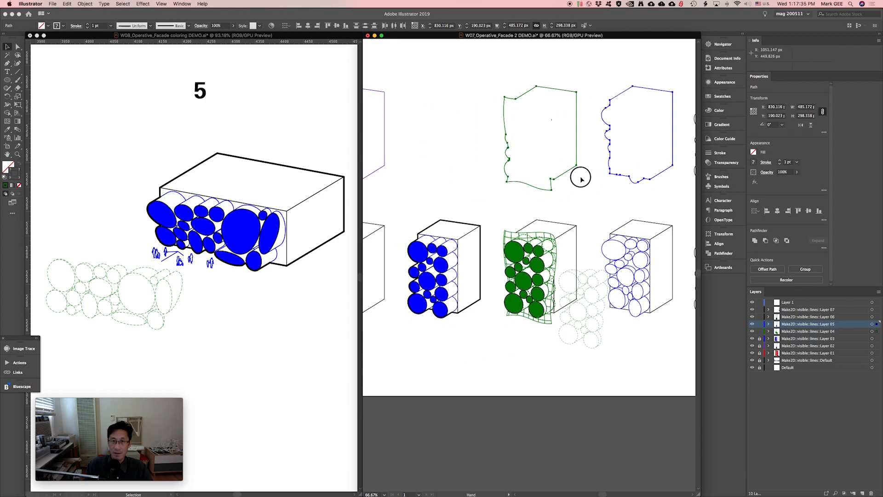
key(i)
click(470, 221)
scroll(548, 196, right, 3)
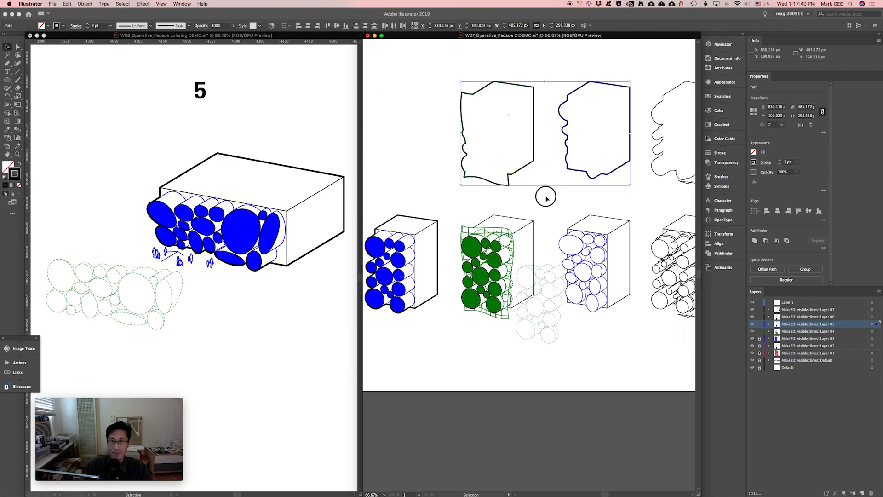
- Move both thick black silhouettes down together so they align over the green and blue box diagrams
key(v)
click(546, 196)
drag(516, 175, 607, 308)
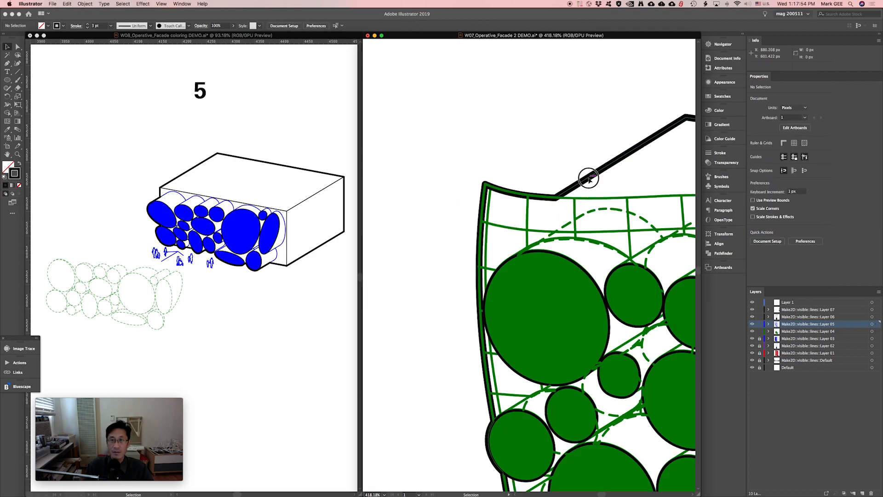
- Bring the thick silhouette of the green diagram in front of its green linework
click(589, 178)
key(a)
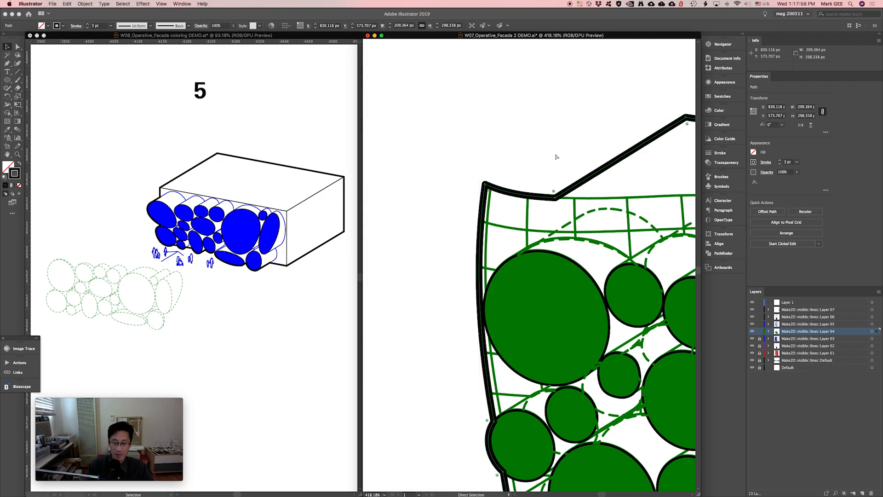
key(super+minus)
key(super+minus)
key(super+minus)
key(super+minus)
drag(601, 144, 479, 145)
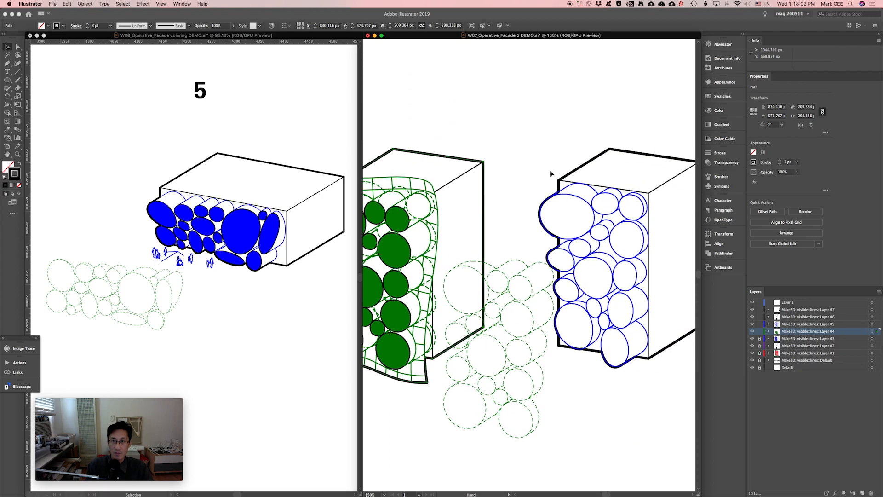
- Bring the thick silhouette of the blue diagram in front of its blue linework
drag(550, 188, 570, 205)
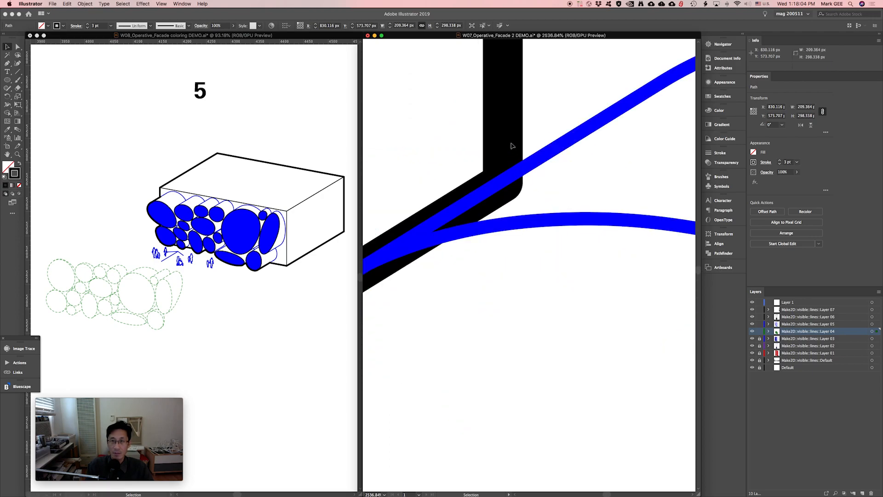
key(super+minus)
key(super+minus)
key(super+minus)
key(super+minus)
key(super+minus)
key(super+minus)
key(super+minus)
key(super+minus)
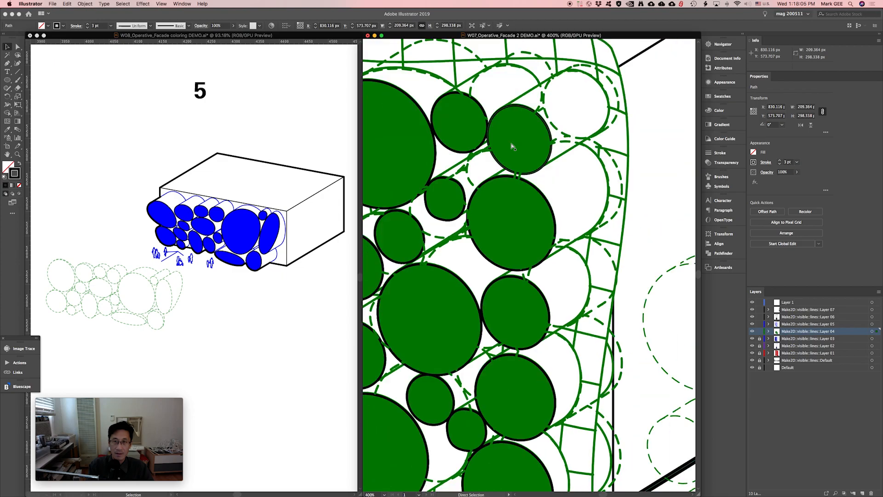
key(v)
click(509, 140)
drag(607, 150, 497, 181)
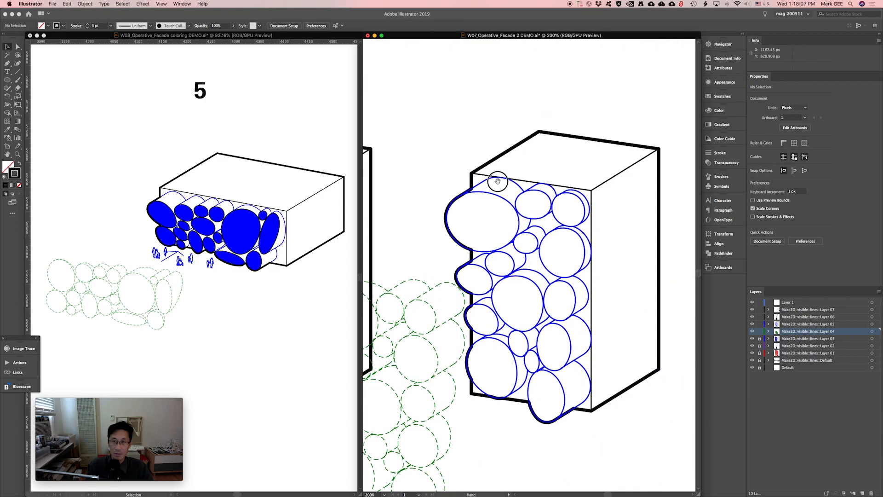
click(490, 164)
key(super)
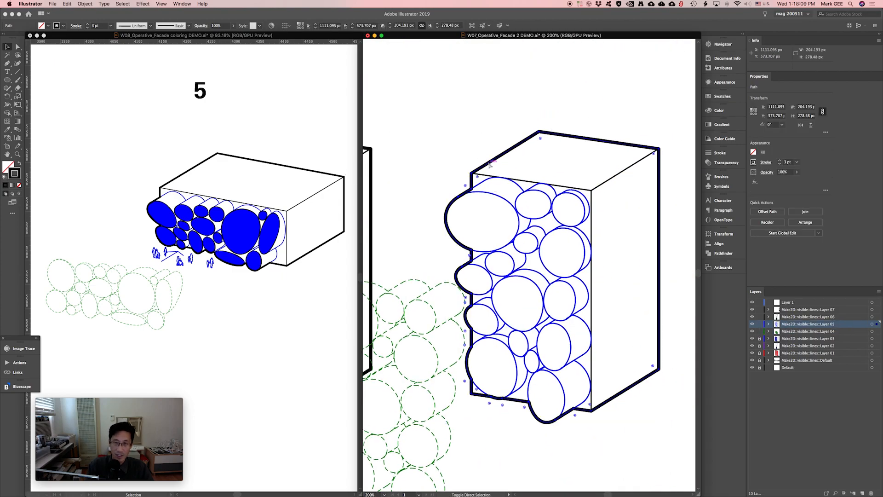
click(441, 130)
scroll(570, 288, down, 3)
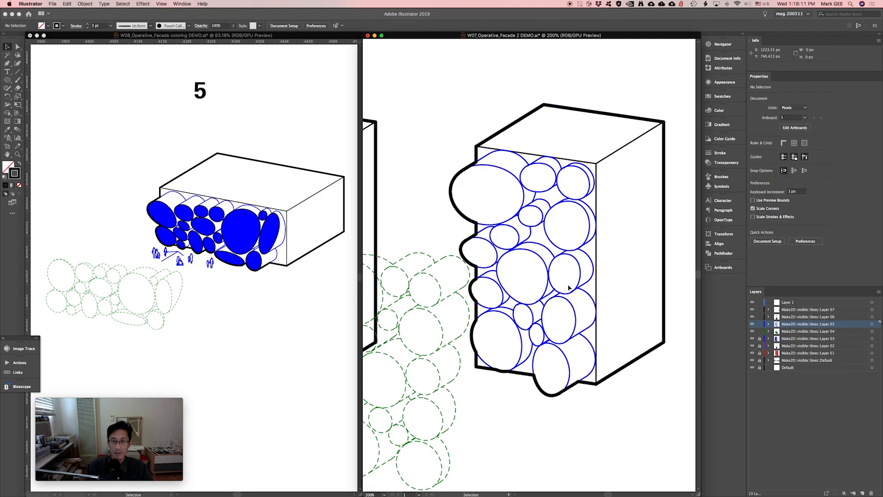
- Select all the front circle faces of the blue diagram and swap their blue stroke into a solid blue fill
key(super+minus)
key(super+minus)
key(super+minus)
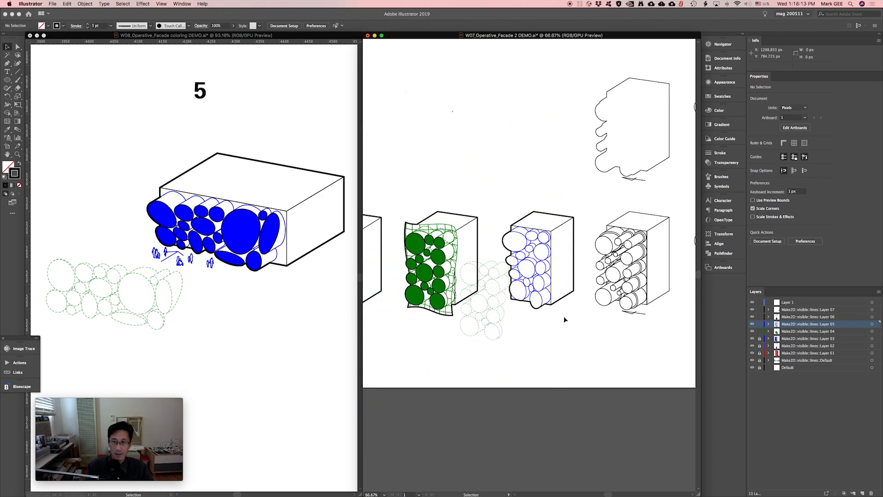
scroll(551, 333, right, 1)
drag(485, 213, 560, 330)
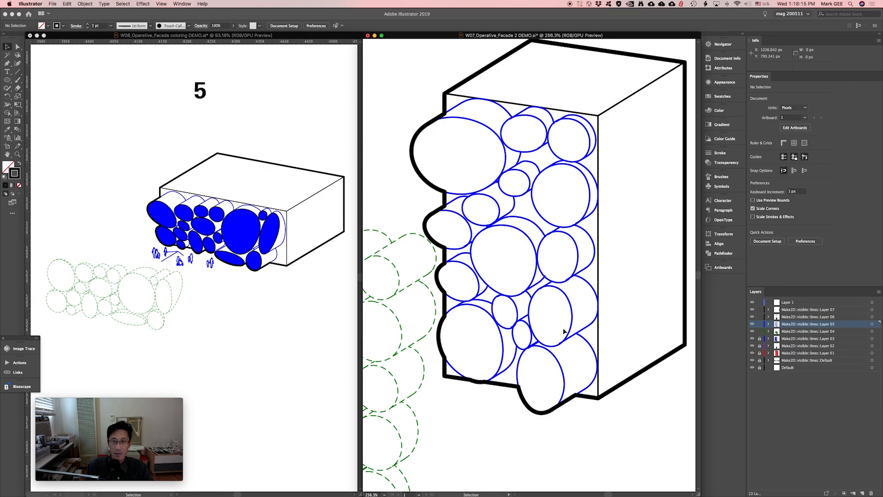
drag(490, 194, 512, 203)
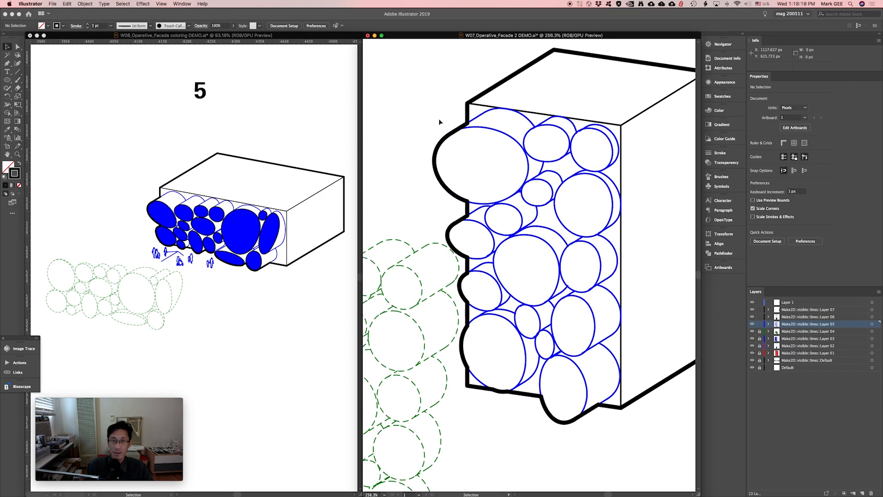
click(494, 131)
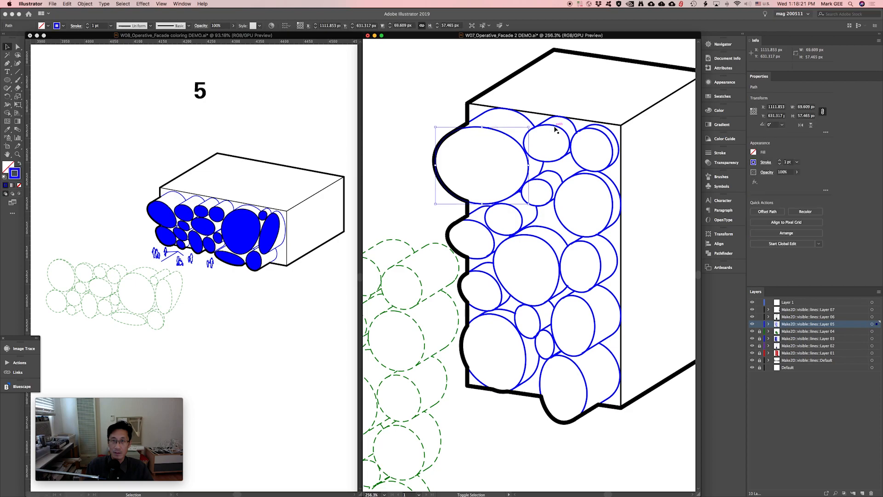
shift+click(604, 180)
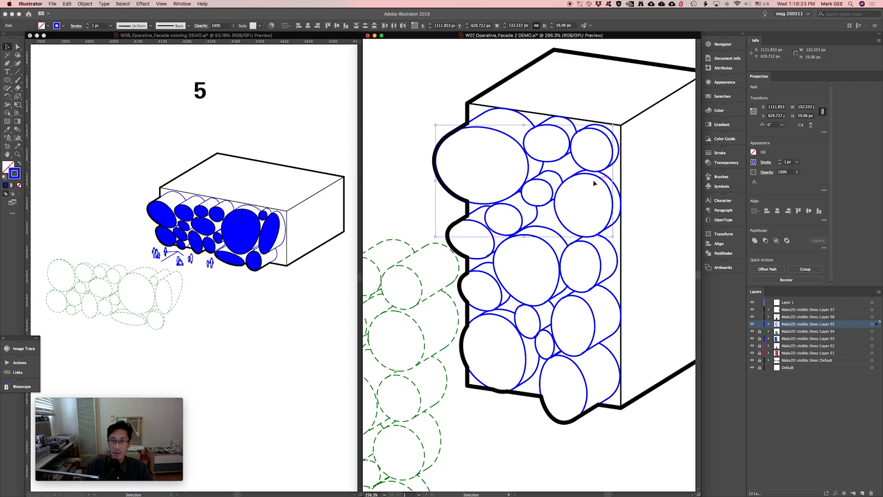
shift+click(479, 226)
shift+click(571, 259)
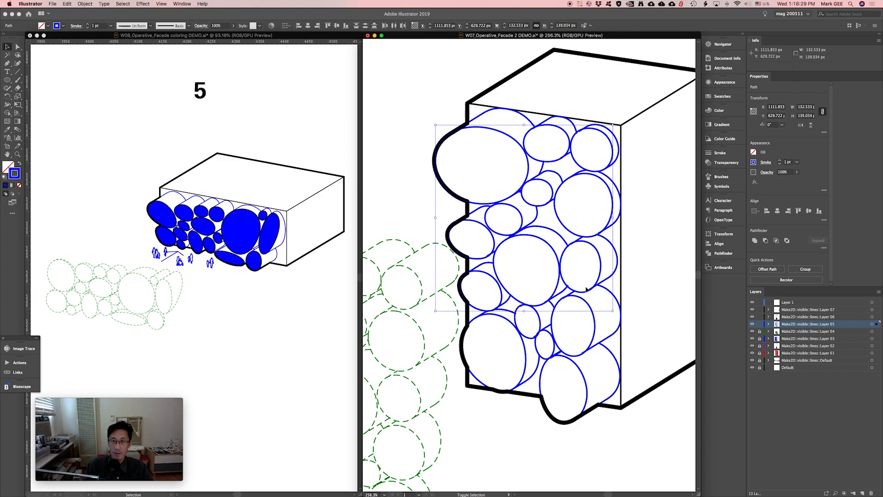
shift+click(553, 311)
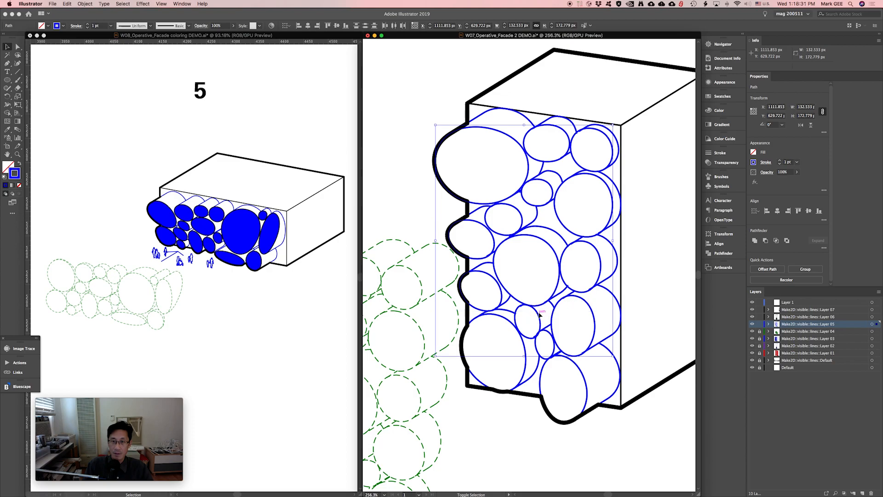
shift+click(556, 340)
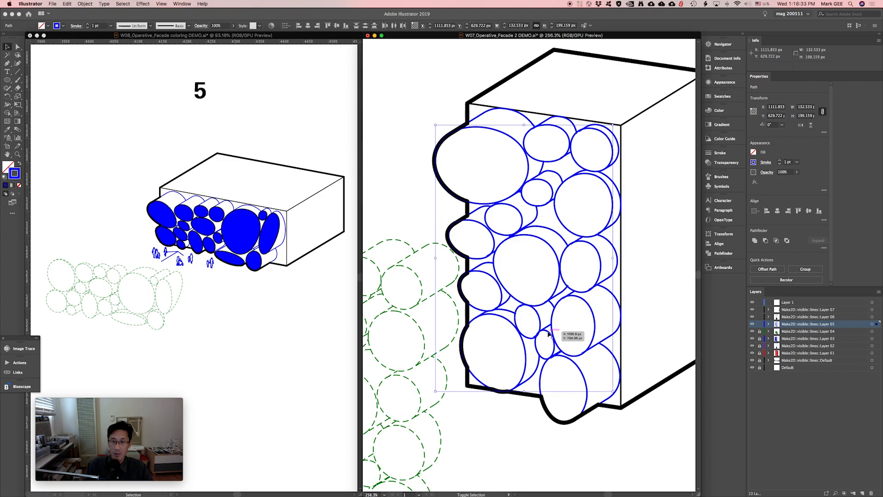
shift+click(574, 362)
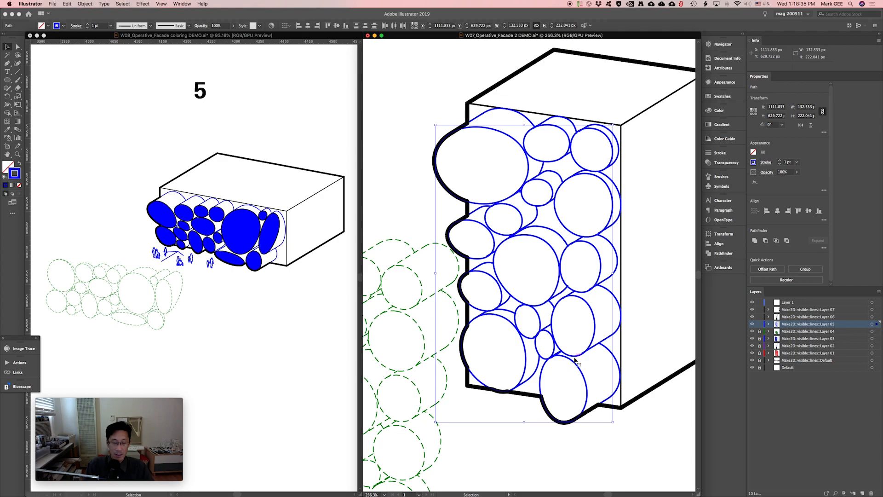
key(shift+x)
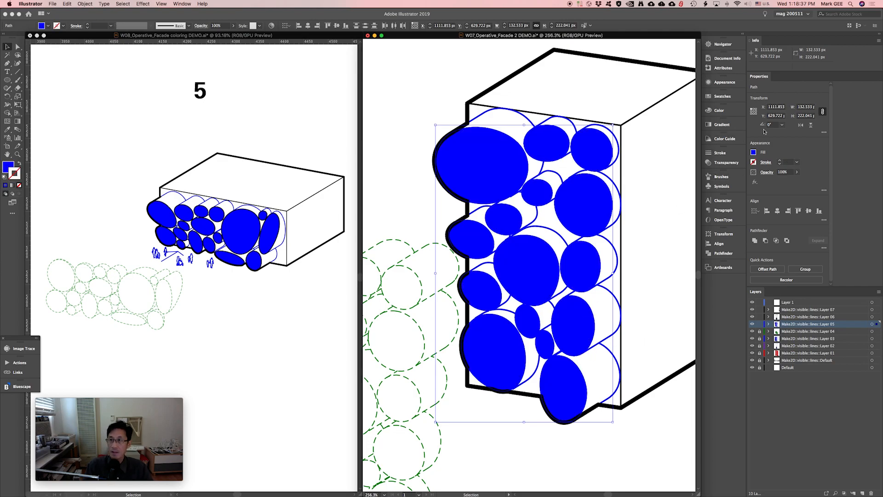
- Give the blue-filled circle faces a 1 pt black stroke and inspect their edges up close
click(720, 154)
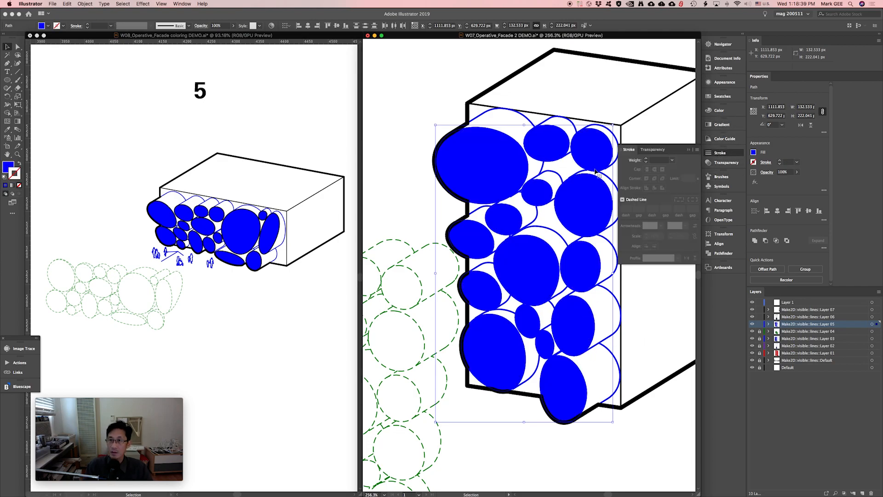
click(720, 111)
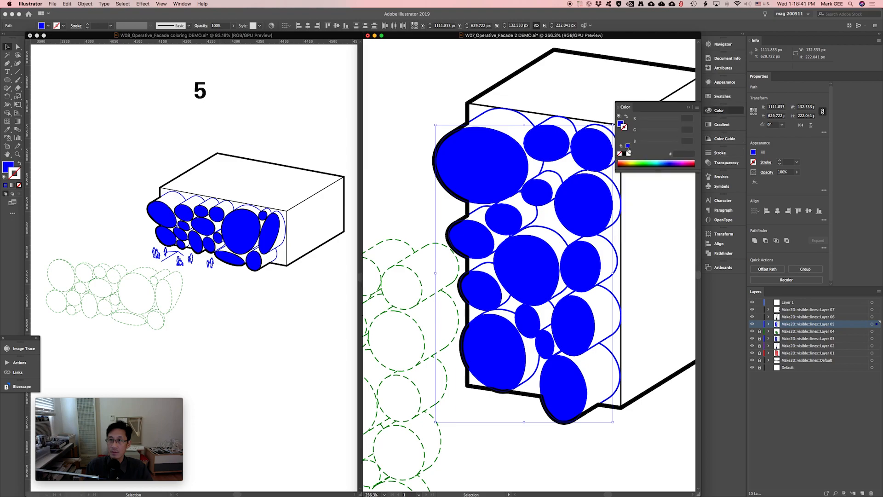
click(624, 155)
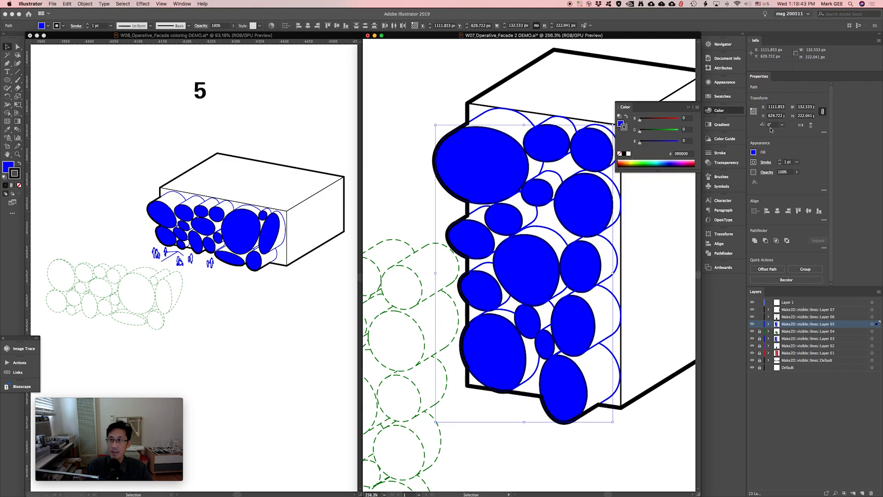
click(657, 254)
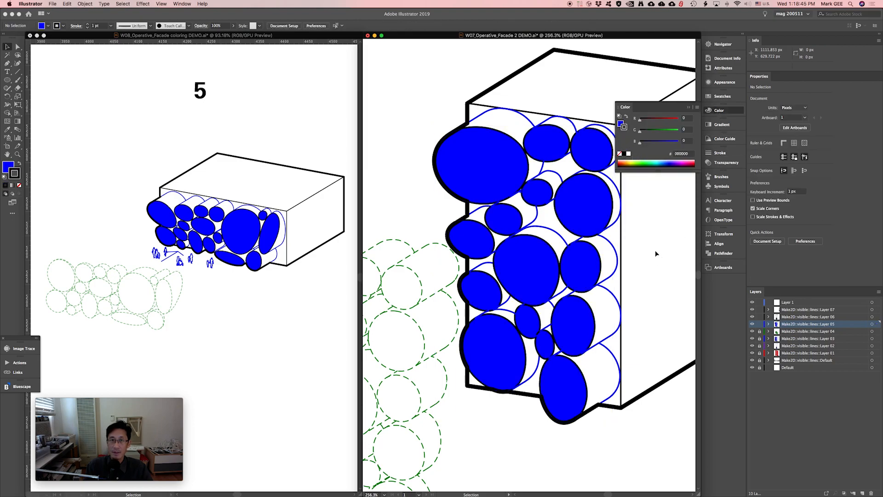
drag(649, 250, 611, 265)
drag(566, 122, 510, 197)
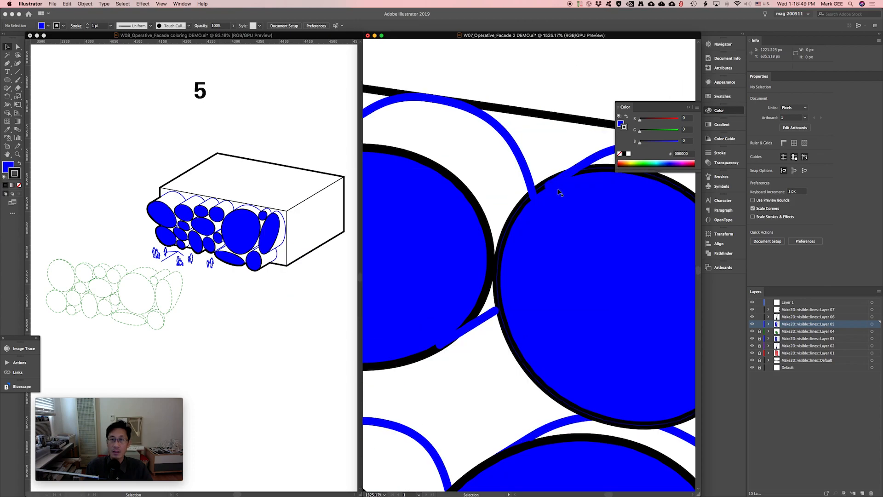
- Select all the blue-filled circle faces of the blue diagram by their shared fill color and bring them in front of the blue linework
key(super+minus)
key(super+minus)
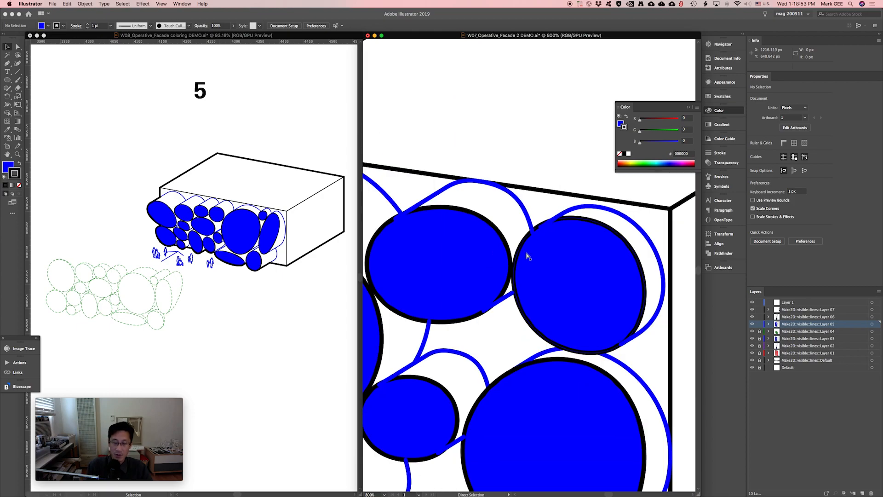
key(super+minus)
key(super+minus)
key(super+minus)
key(super+minus)
click(463, 277)
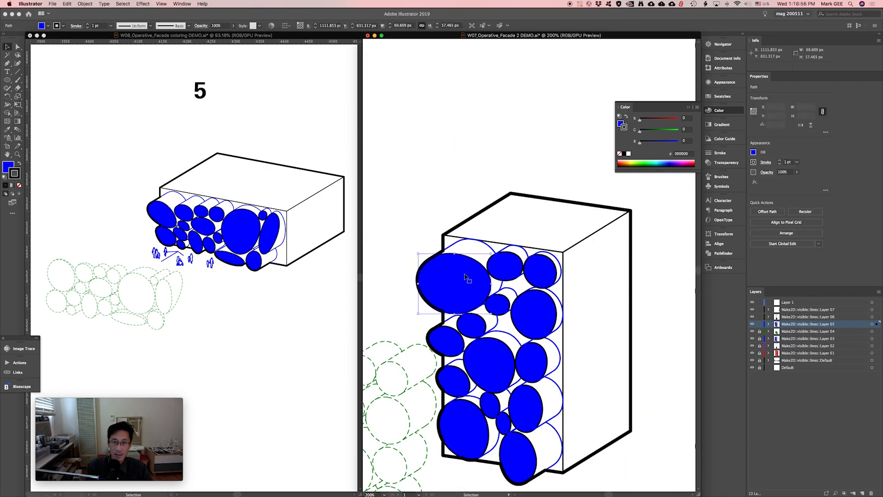
click(123, 4)
mouse_move(137, 69)
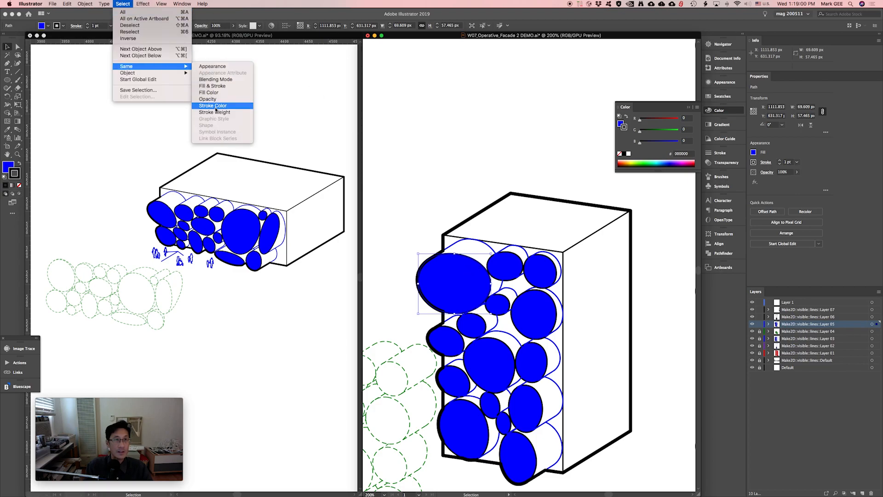
click(211, 93)
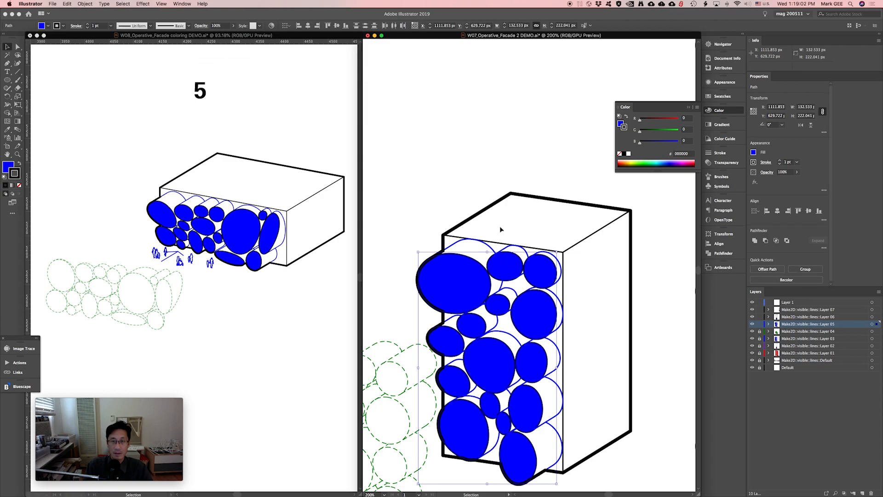
scroll(458, 168, down, 5)
scroll(458, 167, left, 2)
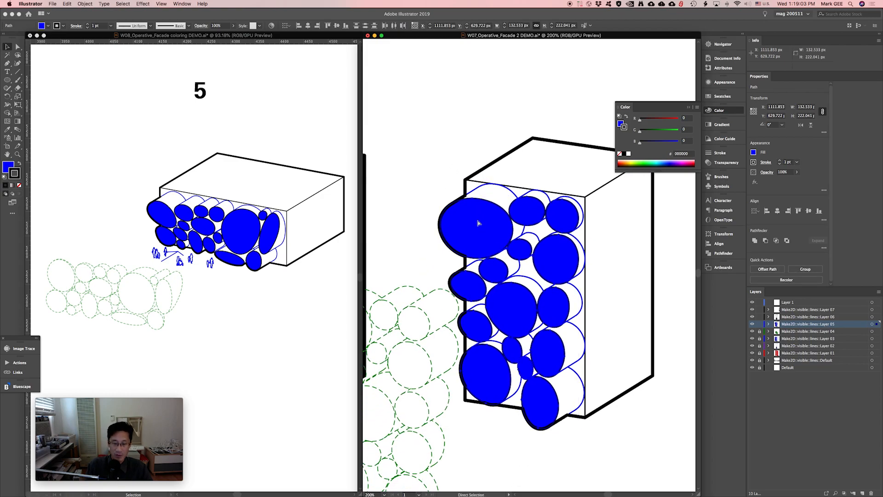
- Bring the thick black silhouette of the blue diagram in front of the filled faces and check the overlapping edges up close
click(487, 169)
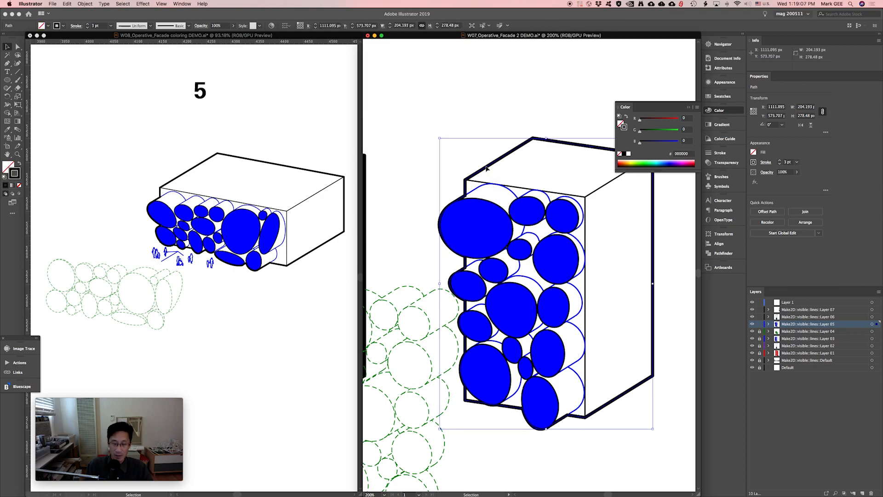
click(431, 183)
drag(440, 165, 598, 264)
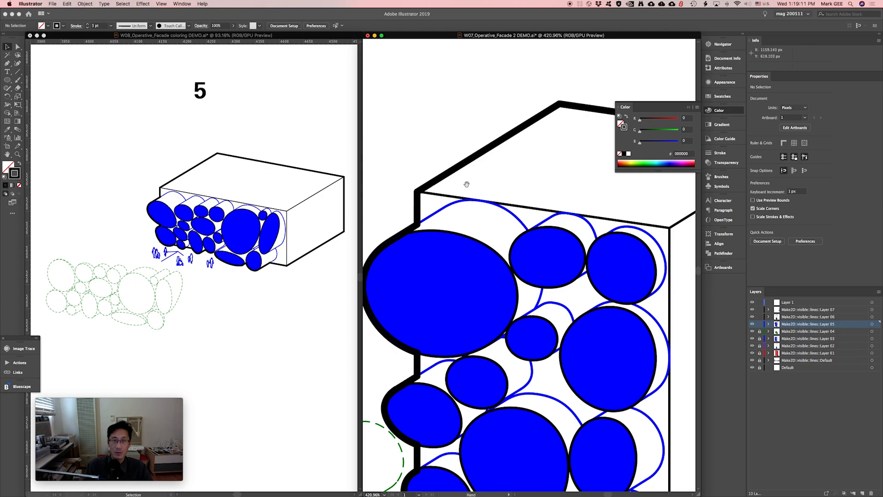
scroll(418, 166, down, 2)
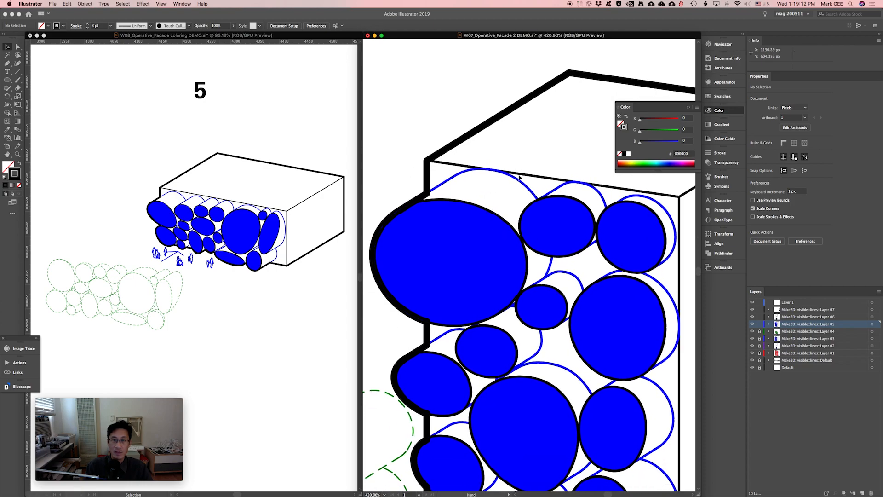
click(574, 226)
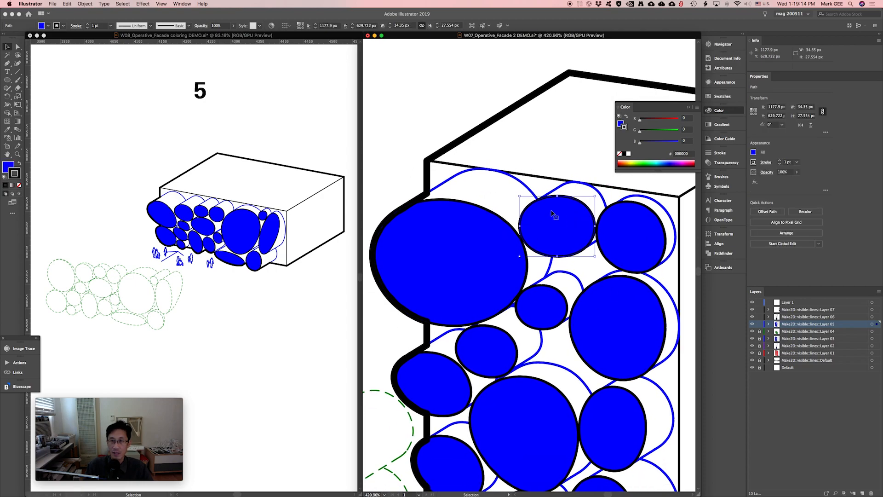
click(578, 153)
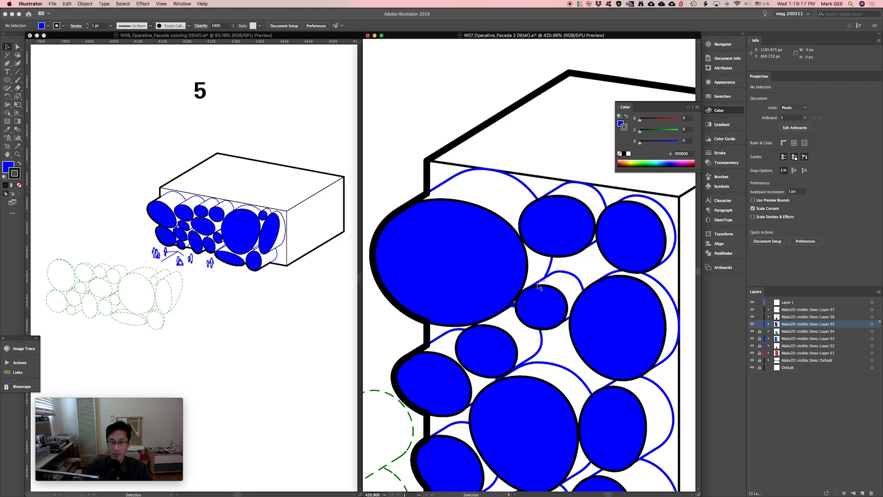
click(448, 152)
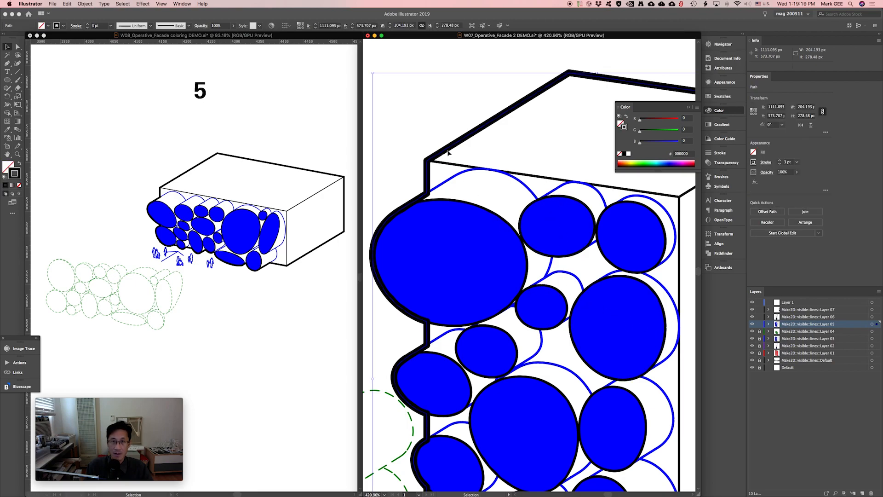
key(a)
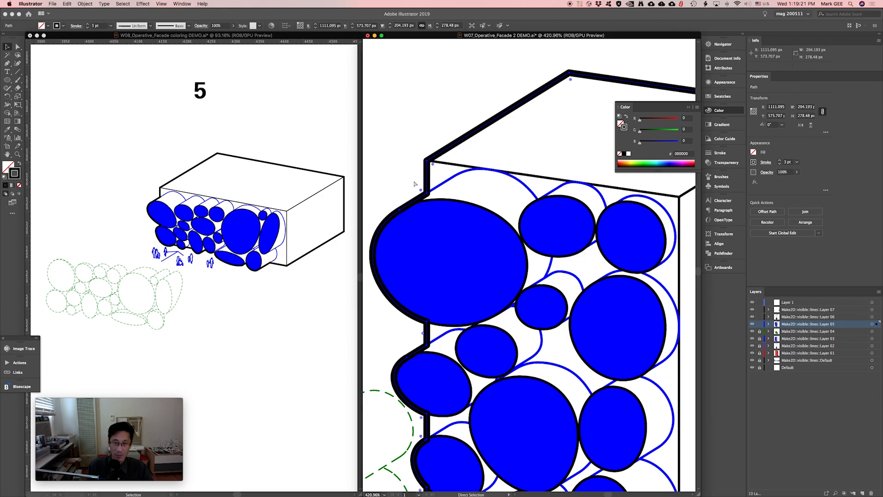
key(super+minus)
key(super+minus)
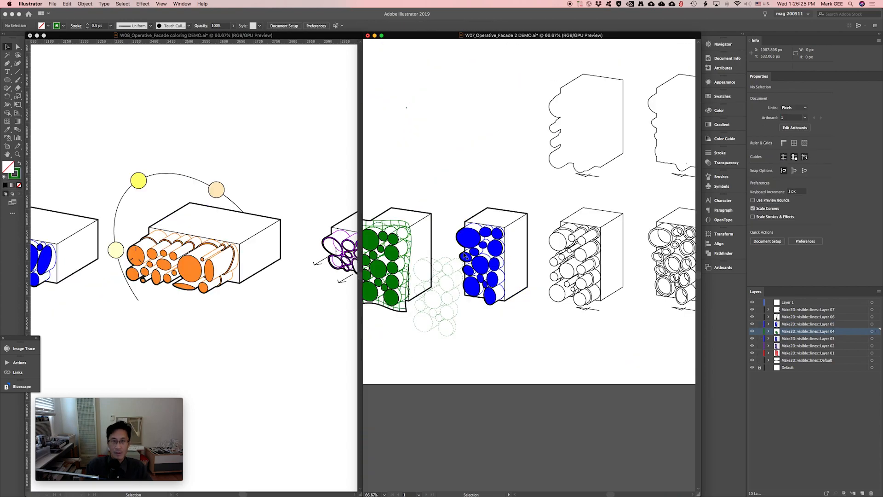
- Copy the large blue circle face from the lower corner of the blue diagram into the empty area below it
click(448, 268)
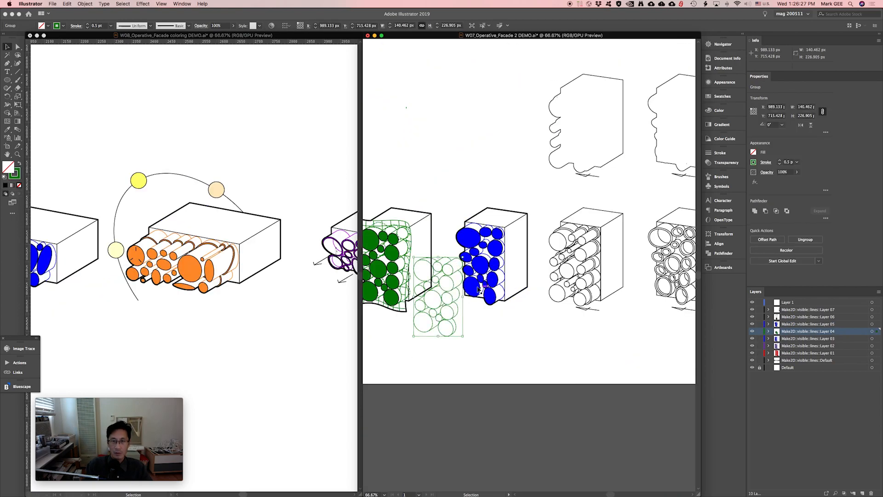
drag(404, 233, 495, 367)
drag(555, 343, 508, 369)
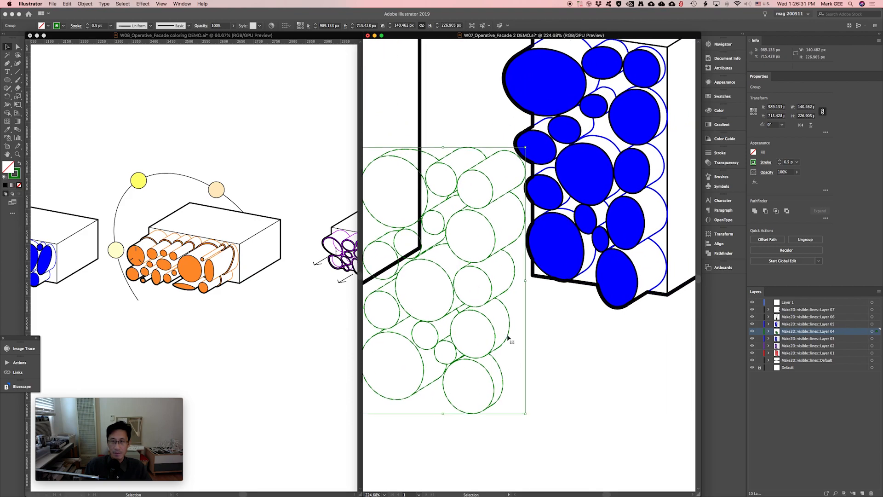
click(583, 325)
click(561, 260)
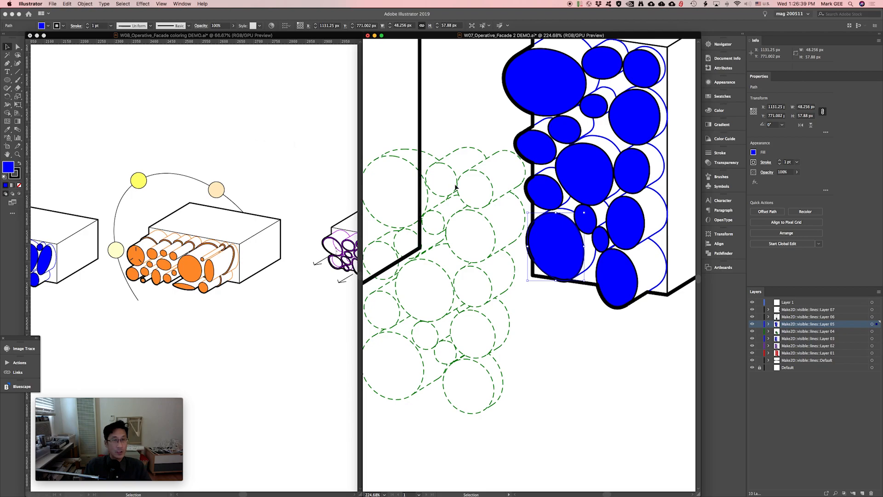
mouse_move(568, 261)
mouse_down()
mouse_move(575, 382)
mouse_move(593, 388)
mouse_up()
- Swap the copied face's fill and stroke colors and remove its fill, making it a blue outline
key(shift+x)
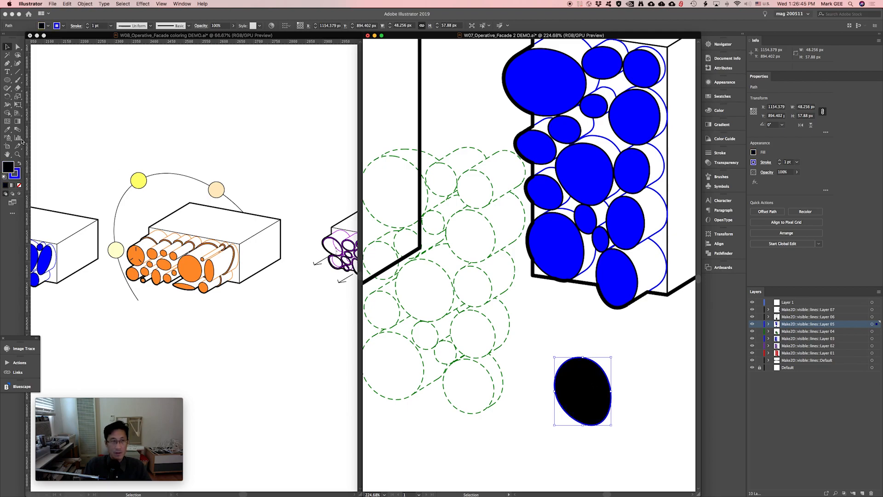
click(19, 185)
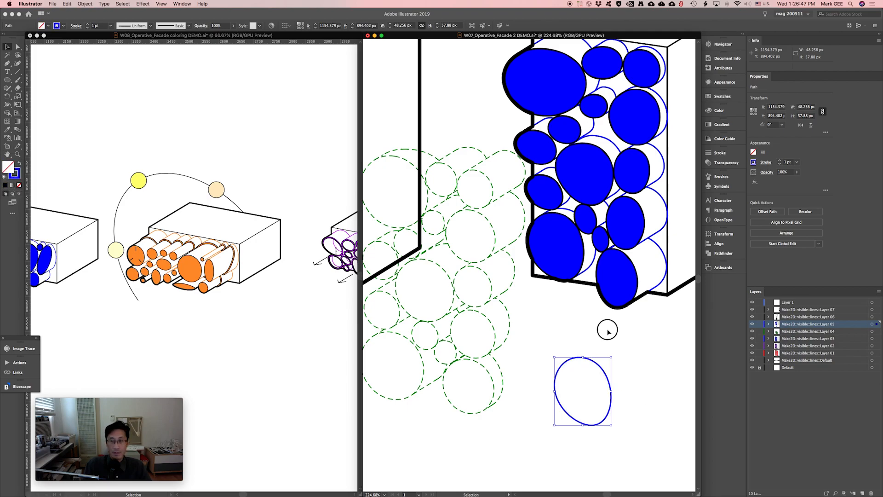
click(601, 351)
click(599, 365)
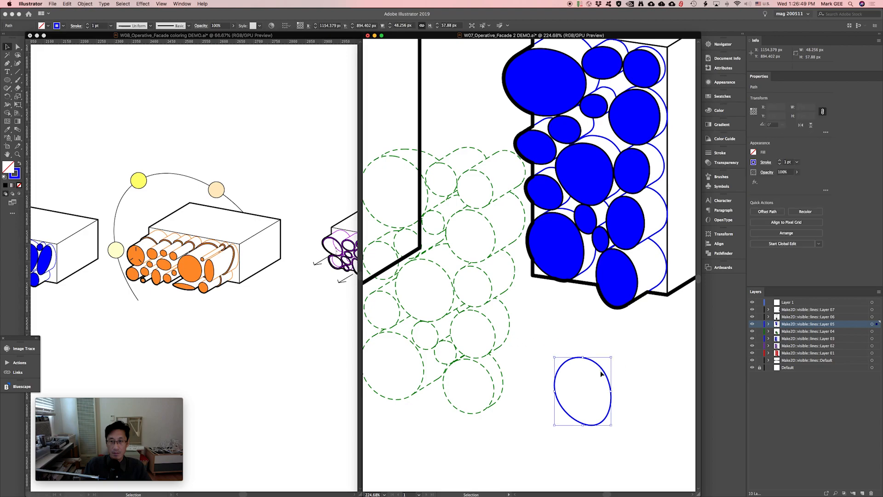
- Set the copied outline's stroke to 0.5 pt and make it a dashed line with 4 pt dashes and 3 pt gaps
click(796, 163)
click(803, 179)
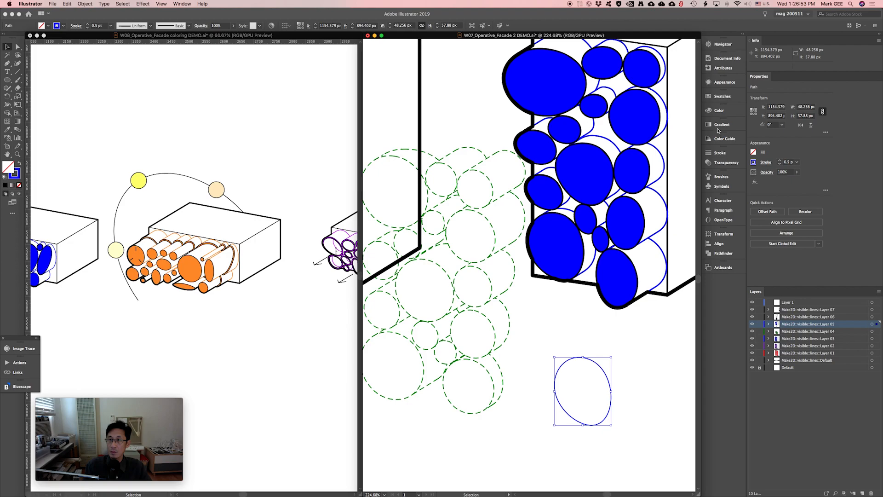
click(720, 152)
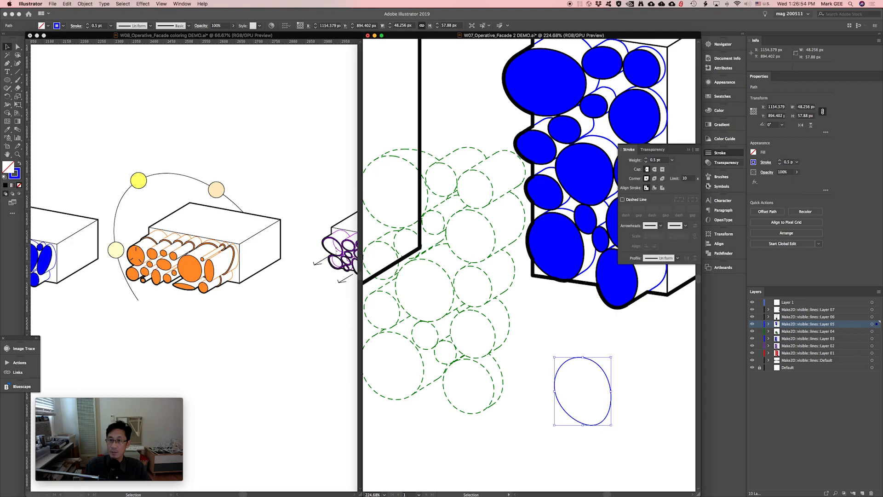
click(624, 201)
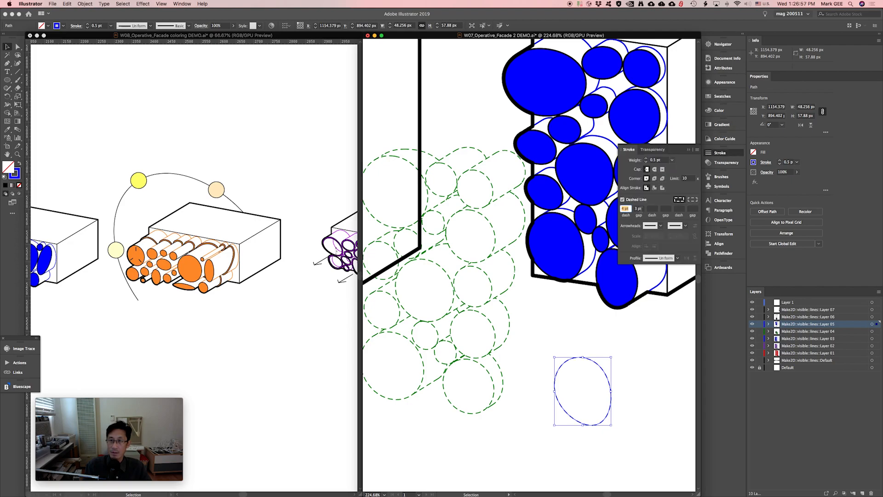
- Apply the dashed blue outline's appearance to the group of green dashed linework beside the blue diagram with the Eyedropper
click(506, 344)
drag(501, 344, 543, 349)
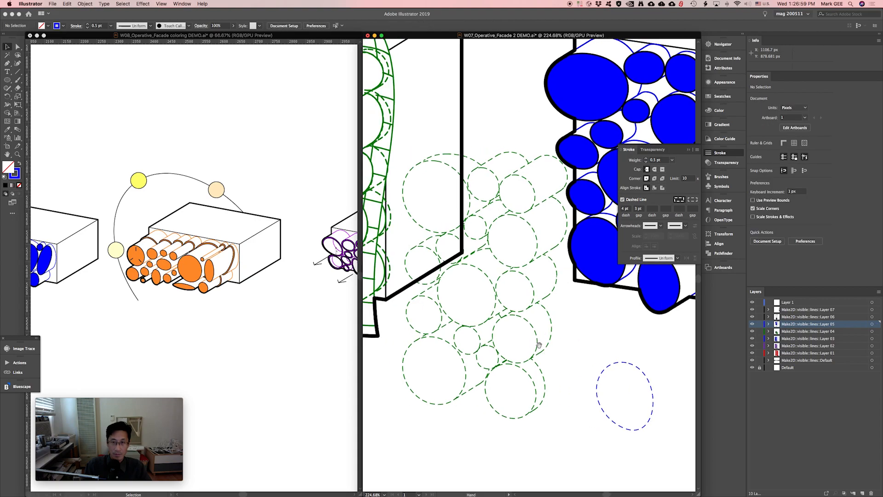
click(538, 349)
key(i)
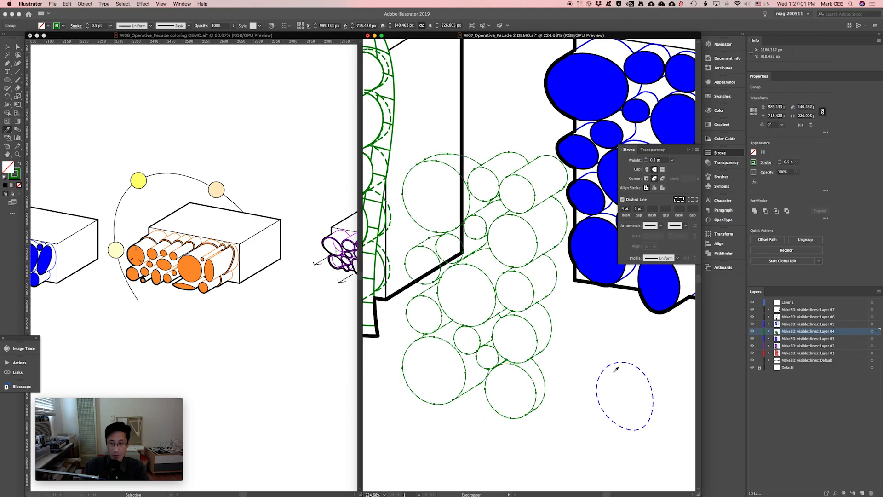
click(618, 361)
super+click(599, 355)
- Delete the dashed blue sample outline below the blue diagram
scroll(598, 350, right, 3)
key(v)
click(552, 360)
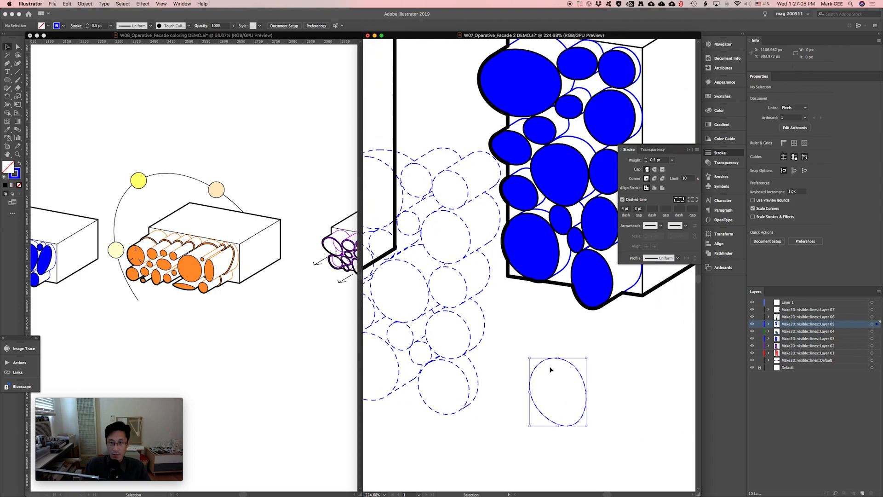
click(550, 370)
key(super+1)
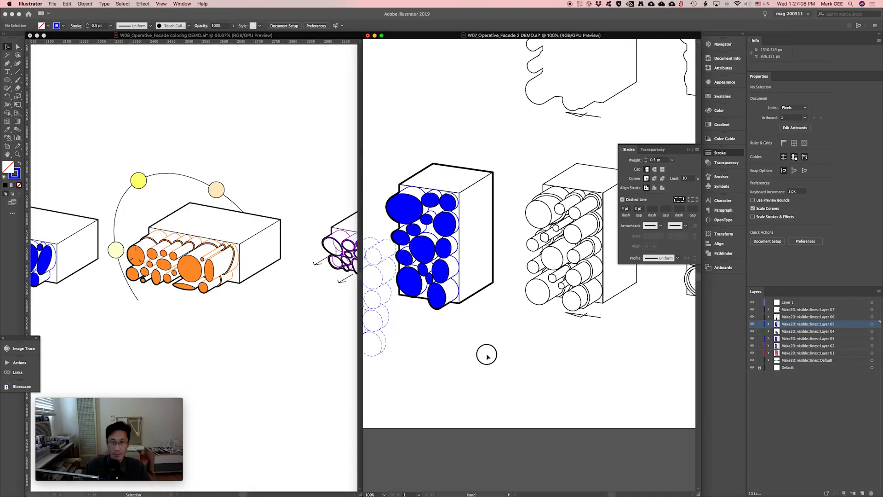
- Draw a rectangle about 70 by 64 px in the empty area below the uncolored diagram next to the blue one
scroll(485, 355, right, 2)
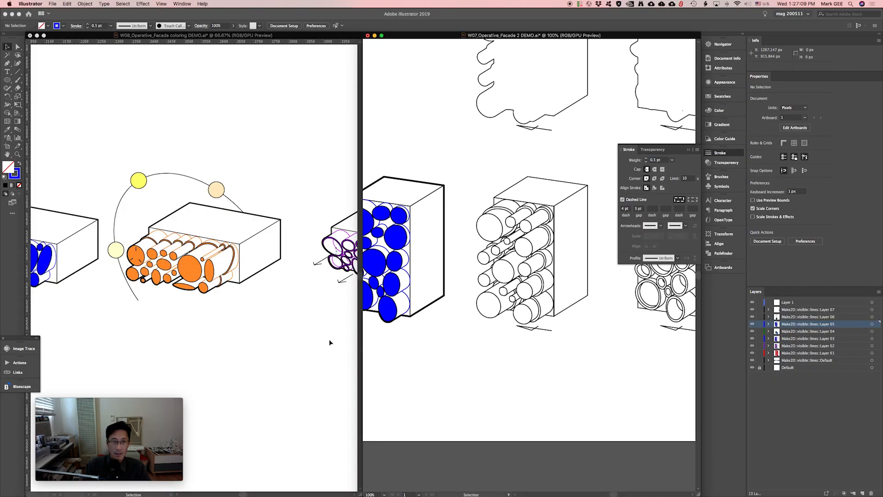
key(space)
click(716, 155)
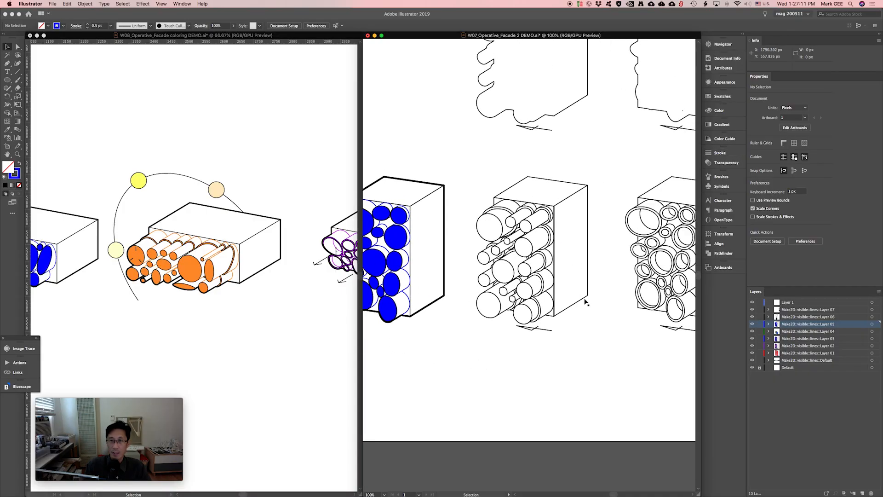
drag(587, 296, 575, 300)
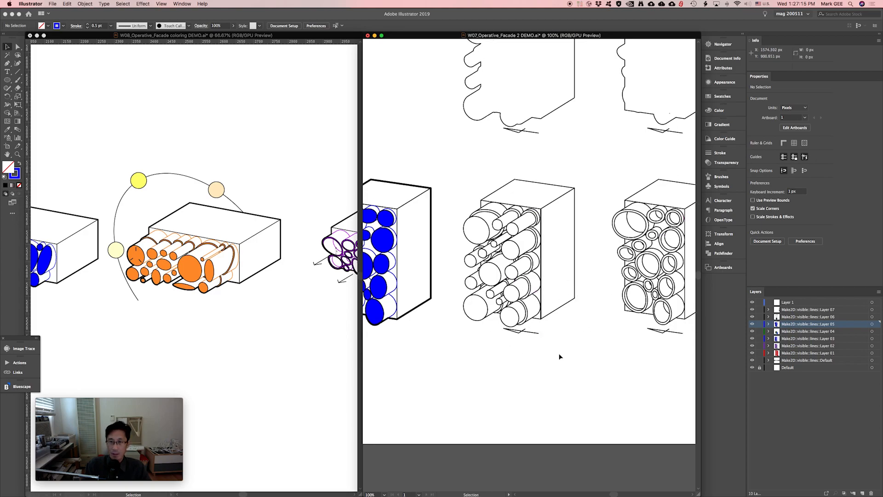
click(545, 378)
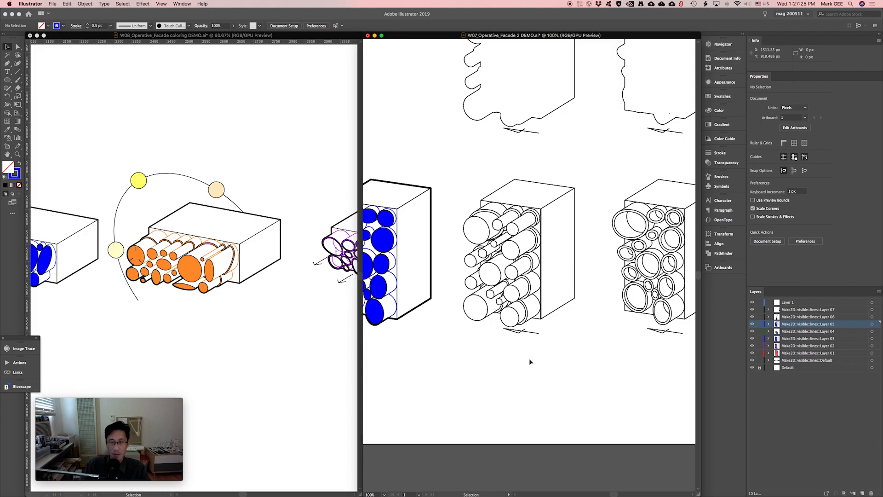
key(m)
drag(544, 365, 582, 399)
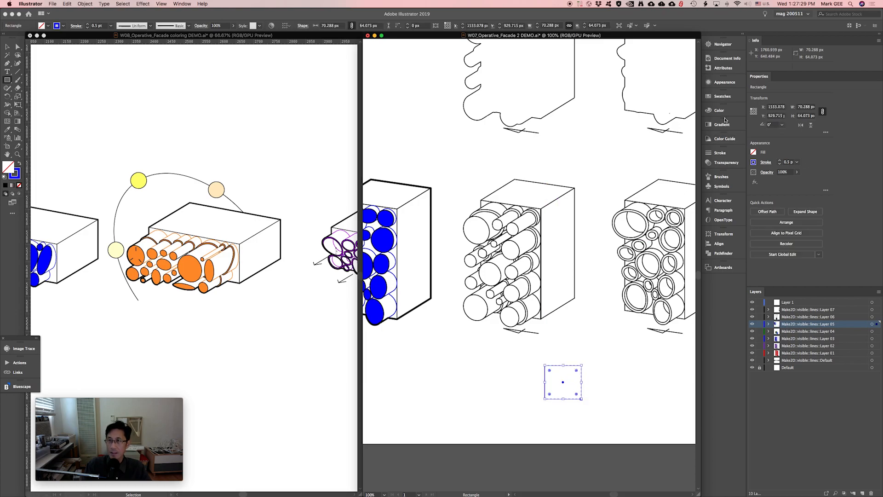
- Give the rectangle an orange fill from the Art & Illustration swatches and a solid 0.5 pt black stroke, keeping the swatch library open beside it
click(722, 96)
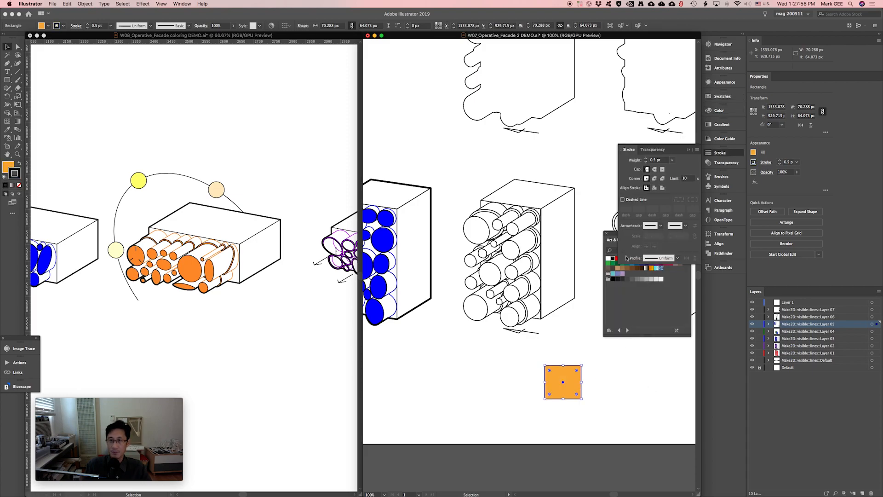
click(720, 154)
mouse_move(644, 233)
mouse_down()
mouse_move(684, 331)
mouse_move(695, 326)
mouse_up()
click(588, 335)
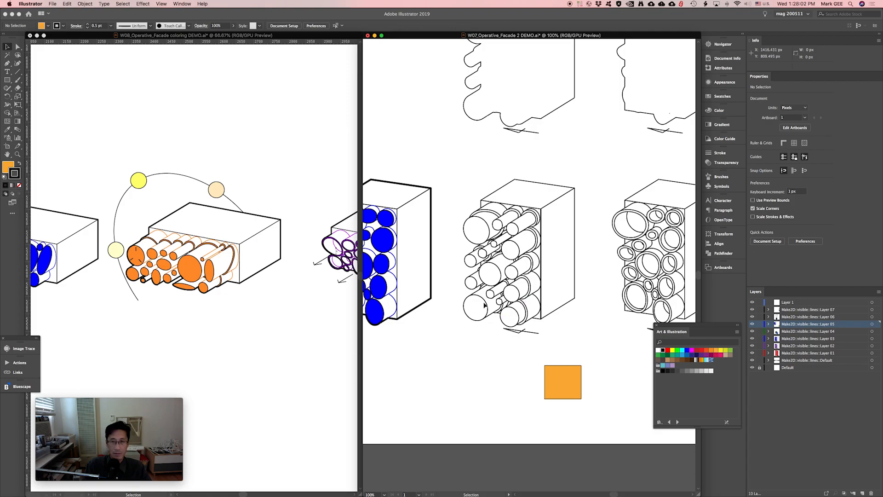
click(486, 304)
click(457, 216)
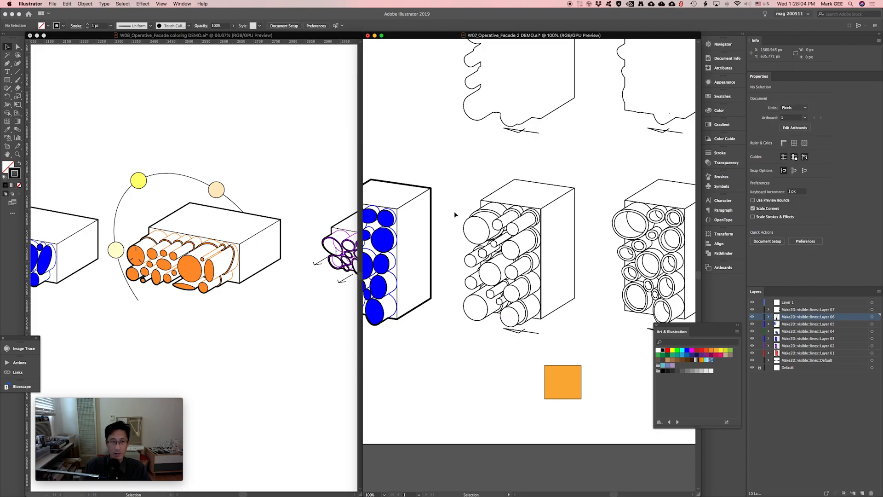
drag(453, 210, 449, 271)
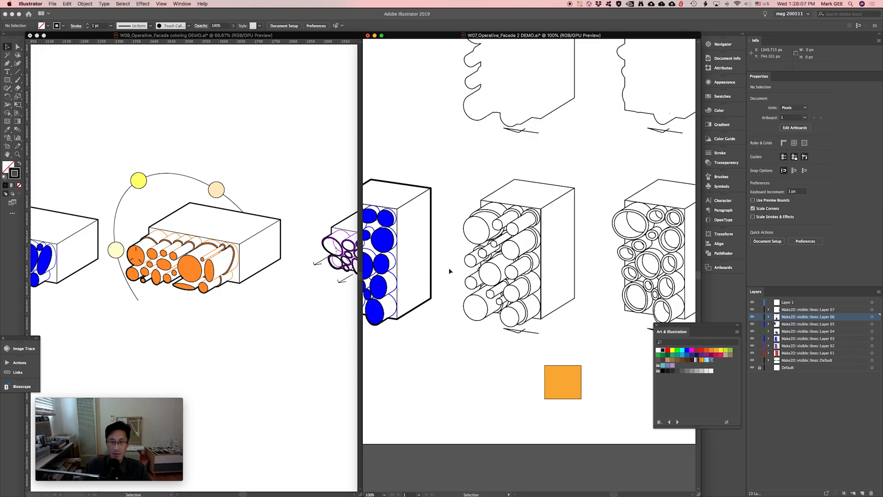
- Apply the orange rectangle's fill and 0.5 pt black stroke to the front circle faces of the uncolored diagram with the Eyedropper
click(485, 223)
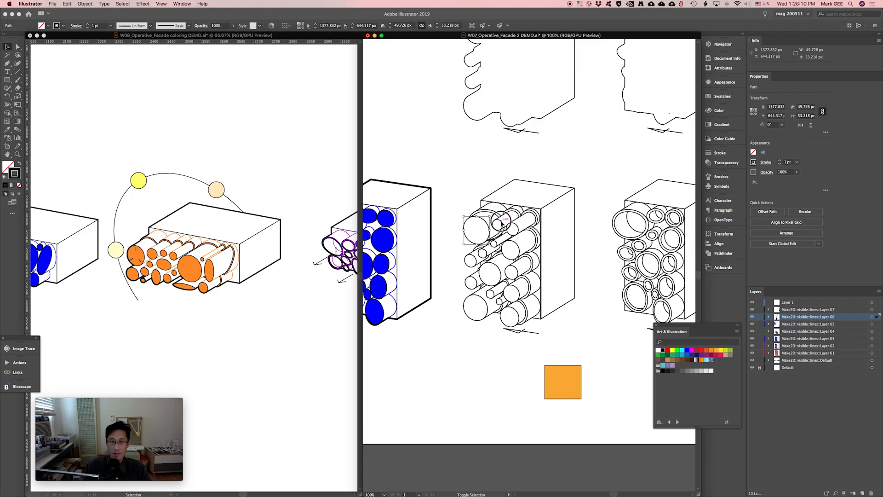
shift+click(515, 224)
shift+click(515, 271)
shift+click(510, 316)
key(i)
click(562, 367)
key(v)
click(483, 361)
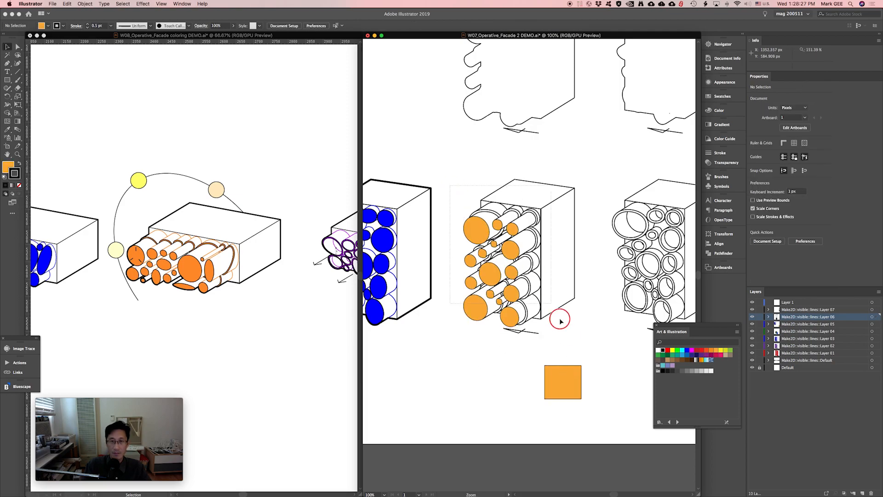
- Select every object sharing the circle faces' orange fill color and set their stroke weight to 1 pt
drag(555, 311, 569, 339)
click(599, 123)
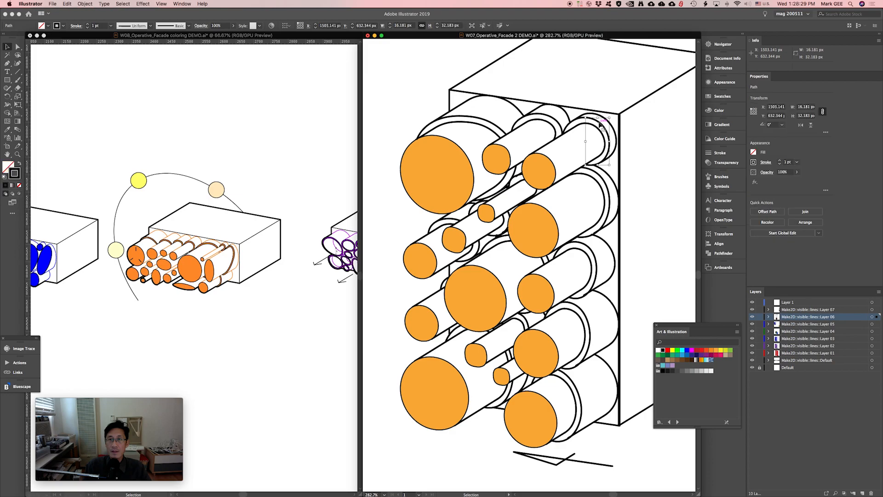
scroll(613, 159, right, 2)
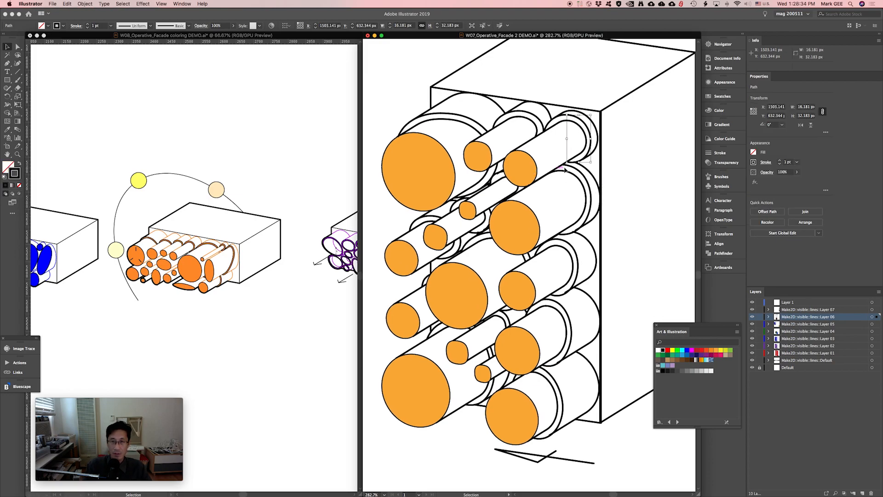
key(super+minus)
drag(519, 238, 558, 128)
click(457, 214)
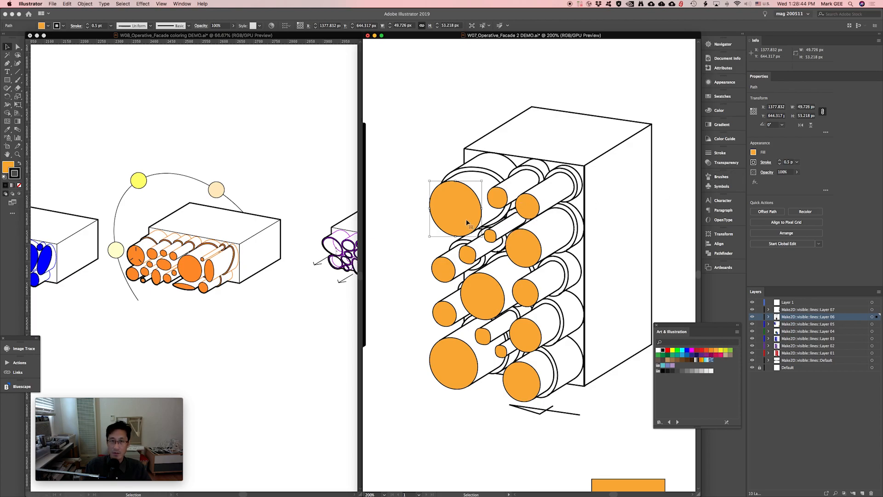
click(118, 4)
mouse_move(136, 70)
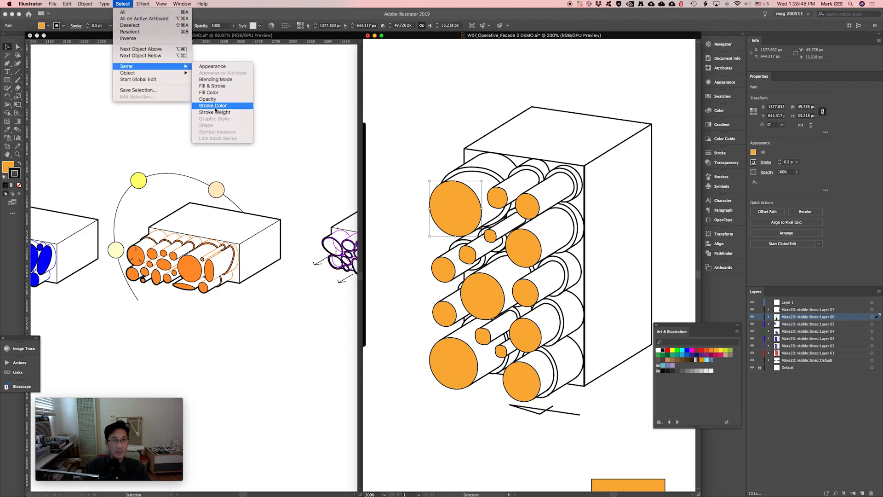
click(209, 92)
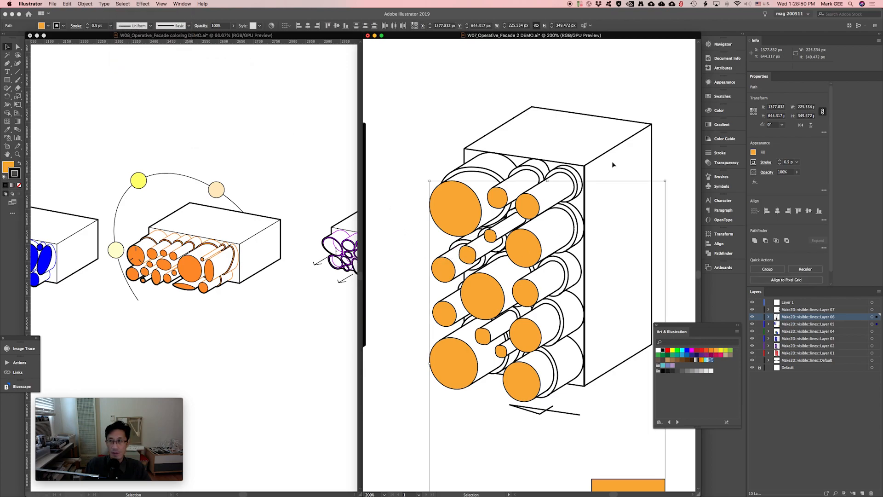
click(797, 162)
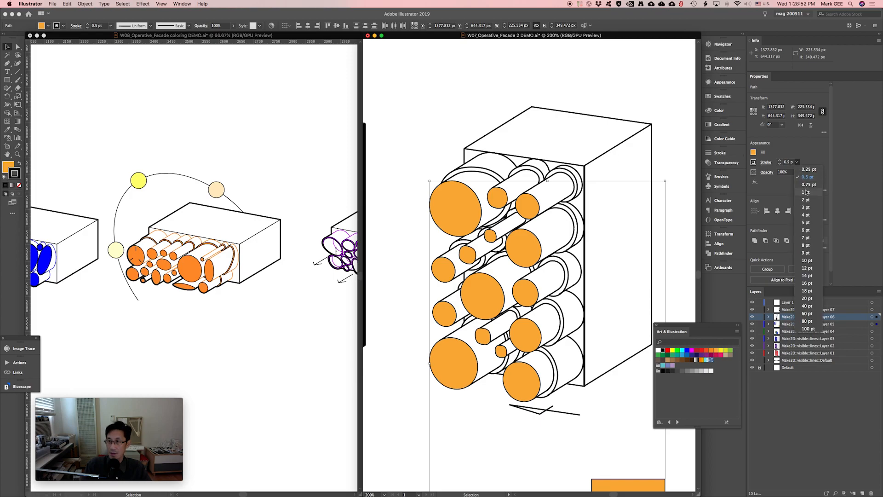
click(807, 192)
click(440, 145)
- Fill the thin ring slivers behind the cylinders with orange across the whole diagram using the Shape Builder
click(437, 194)
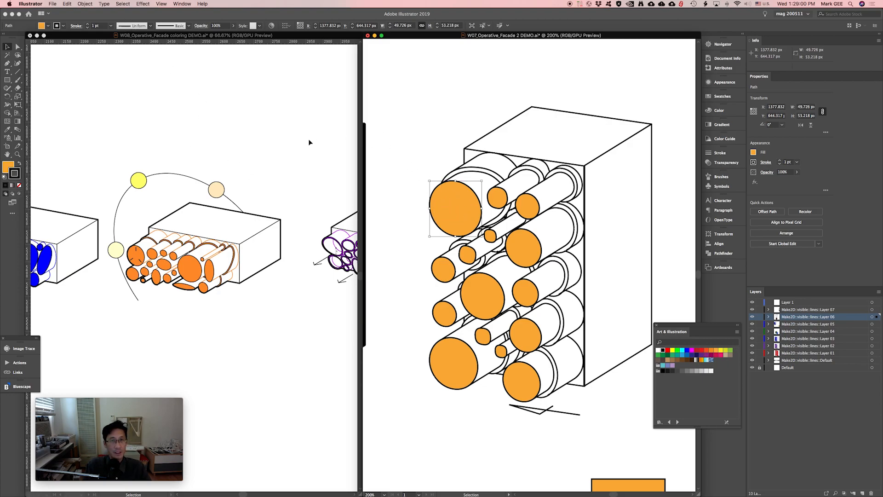
key(shift+m)
key(space)
drag(429, 139, 402, 97)
key(v)
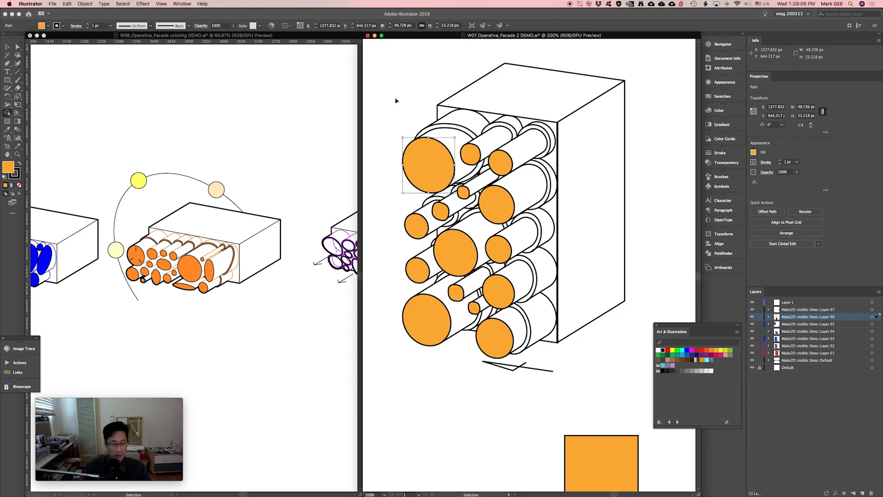
drag(394, 98, 561, 357)
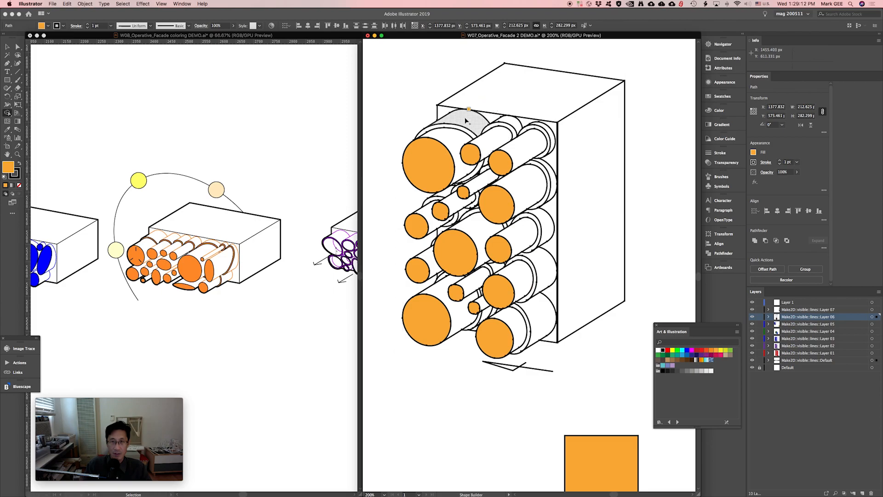
click(449, 129)
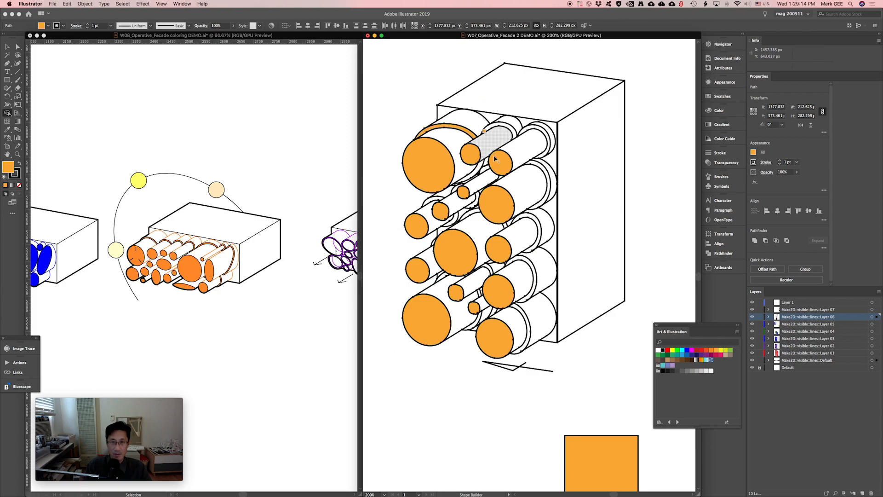
click(501, 126)
click(547, 136)
click(547, 177)
click(485, 169)
click(456, 187)
click(477, 200)
click(431, 200)
click(454, 220)
click(532, 215)
click(505, 226)
click(471, 214)
click(533, 274)
click(491, 267)
click(441, 277)
click(474, 322)
click(517, 309)
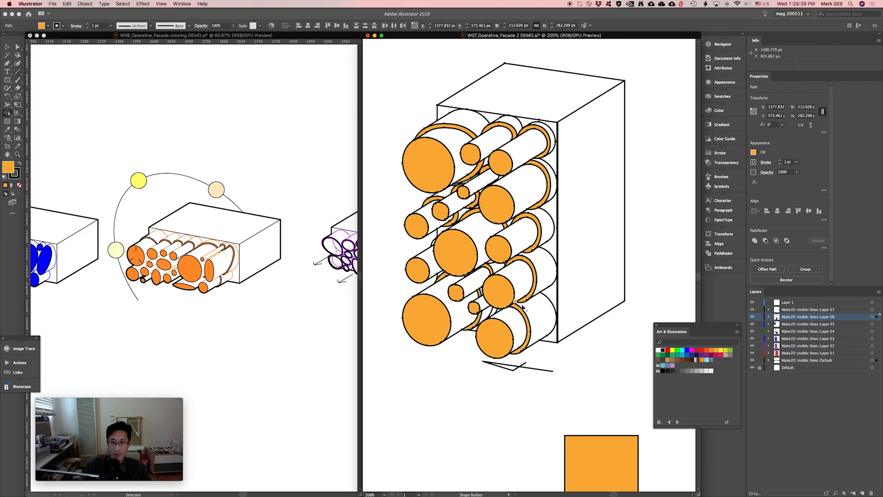
scroll(473, 276, up, 10)
key(super+minus)
key(super+minus)
key(super+minus)
key(super+minus)
key(super+minus)
key(super+minus)
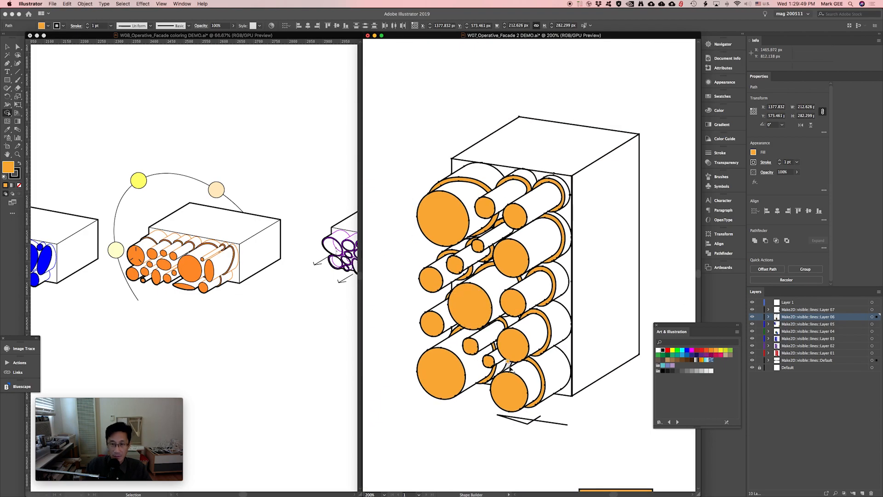
scroll(505, 384, up, 5)
scroll(507, 385, down, 5)
super+click(401, 214)
- Turn the orange sample rectangle into an outline with an orange 1 pt stroke and no fill
scroll(574, 358, down, 3)
drag(582, 434, 575, 378)
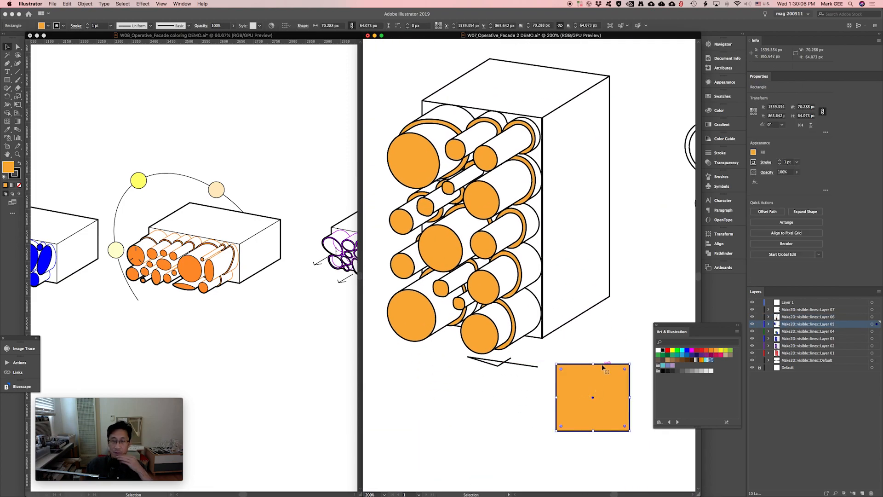
key(shift+x)
key(slash)
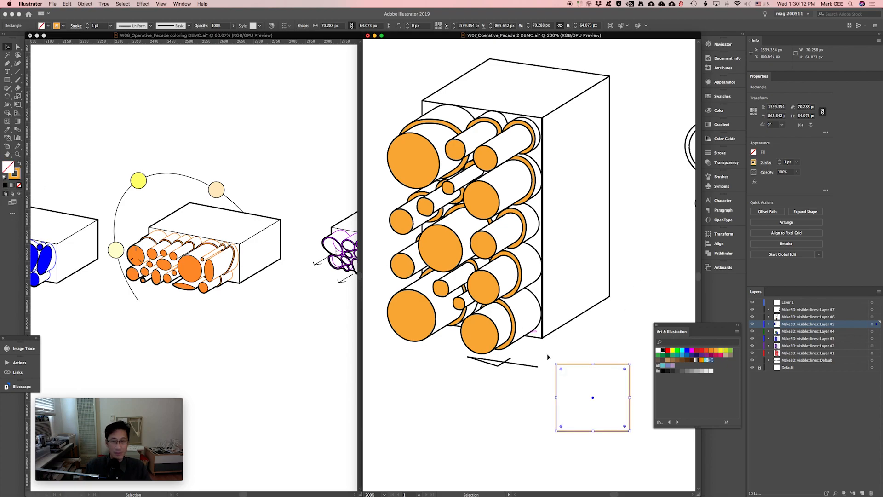
click(607, 355)
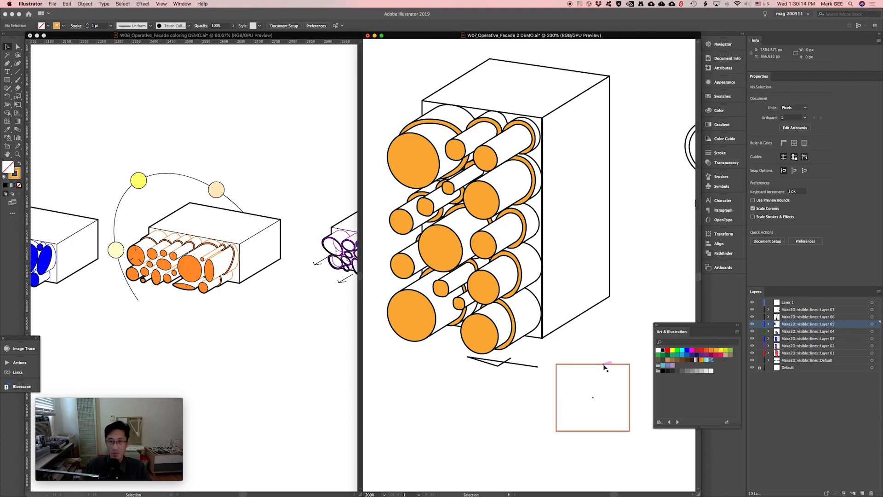
- Apply the sample rectangle's orange outline to the rear curves where the cylinders meet the box's front face with the Eyedropper
click(432, 111)
shift+click(470, 115)
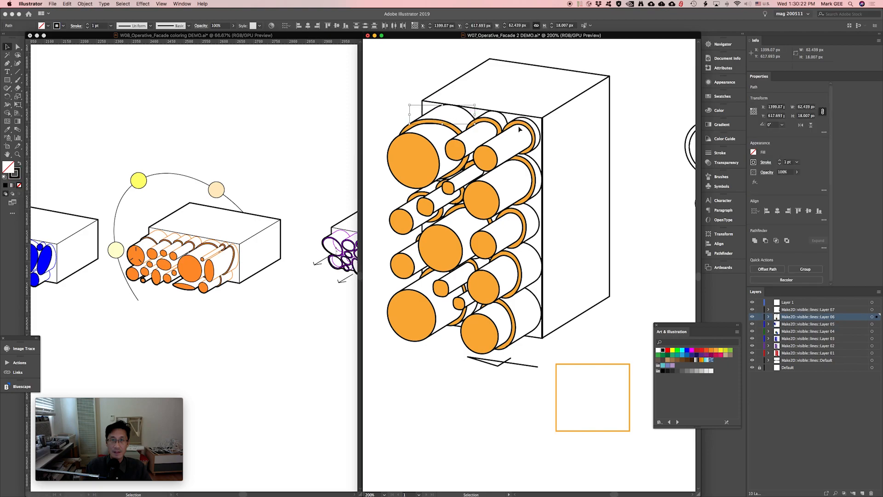
shift+click(486, 118)
shift+click(533, 122)
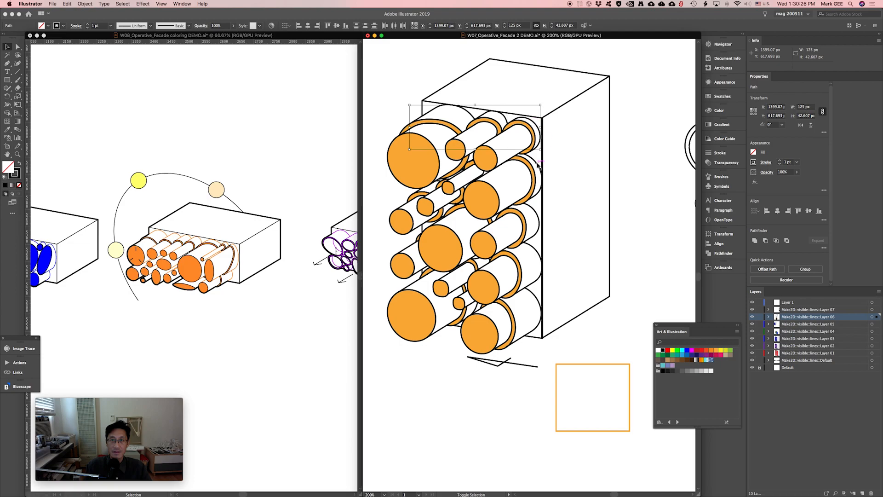
shift+click(536, 214)
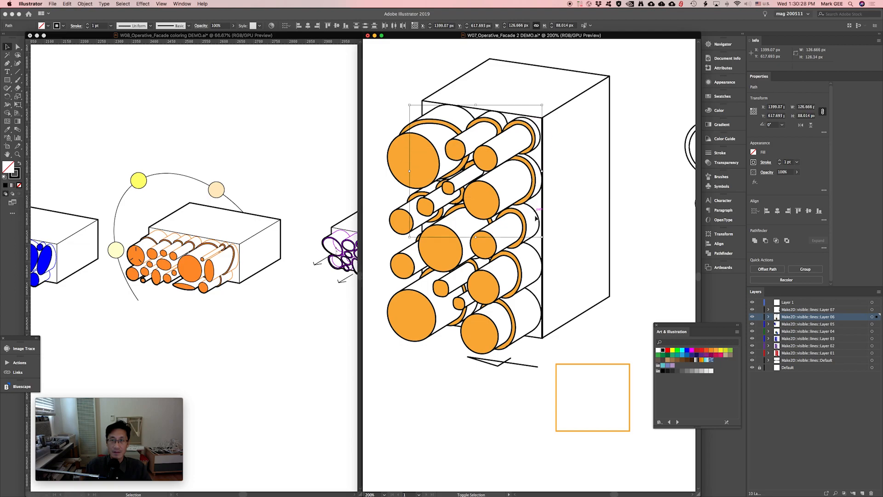
shift+click(538, 262)
shift+click(538, 282)
shift+click(537, 300)
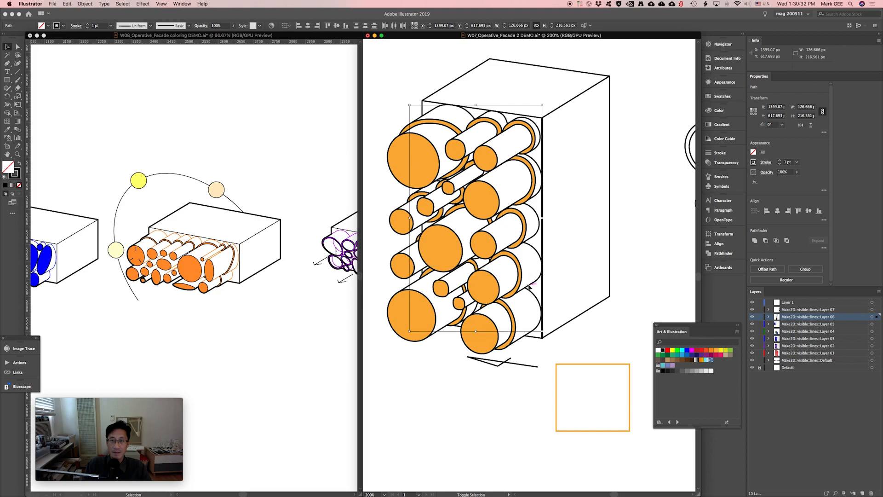
key(i)
click(595, 364)
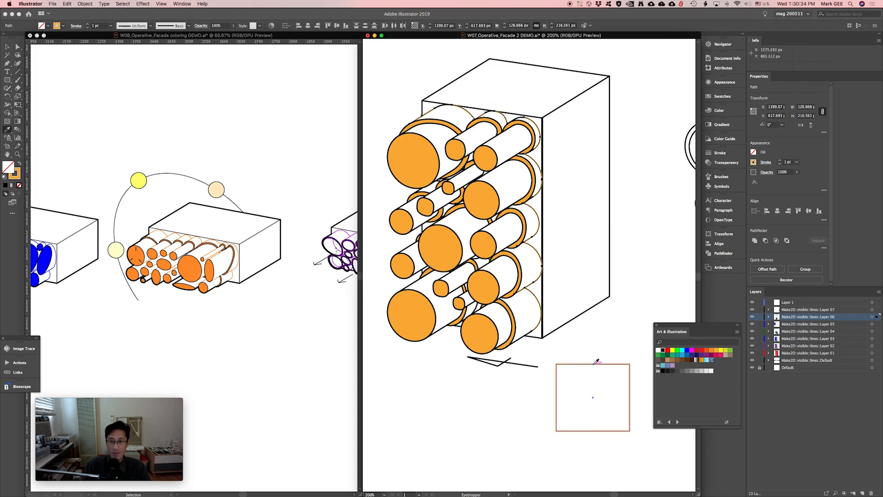
- Recolor the remaining black rear curves and edge segments of the uppermost cylinders with the orange outline using the Eyedropper
key(z)
drag(407, 111, 550, 309)
key(v)
click(589, 157)
shift+click(572, 101)
key(i)
click(666, 162)
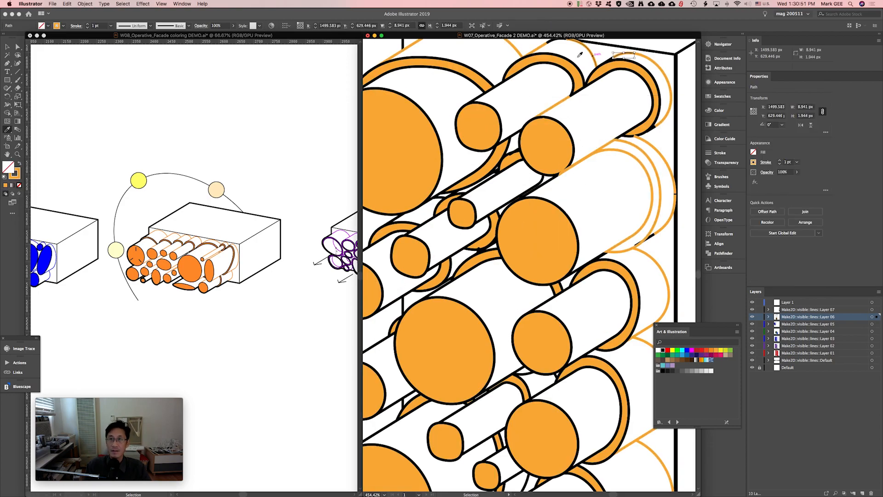
scroll(547, 115, up, 3)
super+click(549, 85)
click(572, 87)
super+click(440, 72)
click(492, 80)
- Try to give the side lines of the upper middle cylinder the orange outline, and undo the recoloring
super+click(490, 132)
shift+super+click(508, 122)
shift+super+click(552, 101)
click(554, 147)
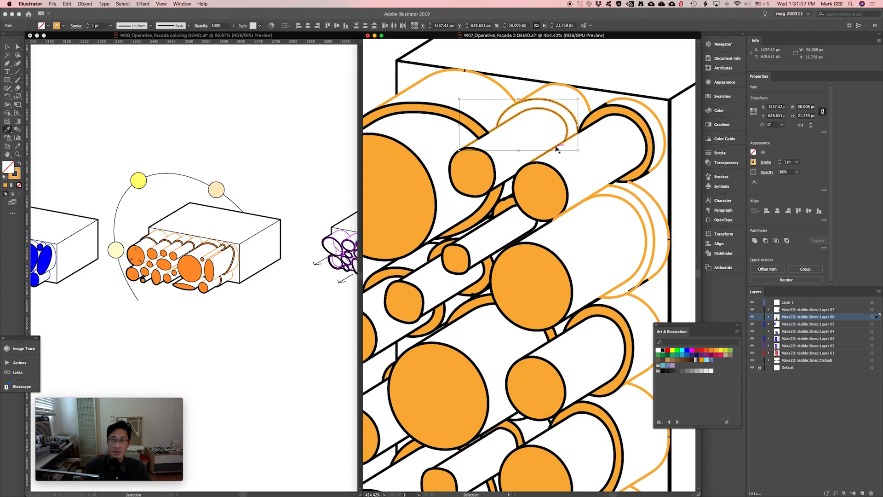
key(super+z)
- Recolor the side lines of the upper small and medium cylinders individually with the orange outline using the Eyedropper
super+click(537, 140)
super+click(489, 132)
click(552, 149)
super+click(472, 143)
click(492, 130)
scroll(604, 171, down, 2)
super+click(546, 200)
click(578, 183)
super+click(513, 219)
click(528, 210)
super+click(489, 234)
click(520, 215)
- Apply the orange outline to the black side lines of the cylinders along the diagram's middle and outer left with the Eyedropper
scroll(520, 216, down, 6)
super+click(466, 283)
click(485, 261)
super+click(443, 197)
click(455, 278)
super+click(468, 142)
click(443, 197)
super+click(480, 152)
mouse_move(533, 143)
mouse_down()
mouse_move(453, 250)
mouse_move(454, 215)
mouse_up()
- Recolor the side lines of the lower cylinders with the orange outline using the Eyedropper, undoing one wrong pick
super+click(493, 375)
click(483, 362)
super+click(543, 306)
click(662, 203)
drag(552, 299, 519, 260)
super+click(526, 301)
click(521, 282)
key(super+z)
super+click(578, 423)
click(612, 403)
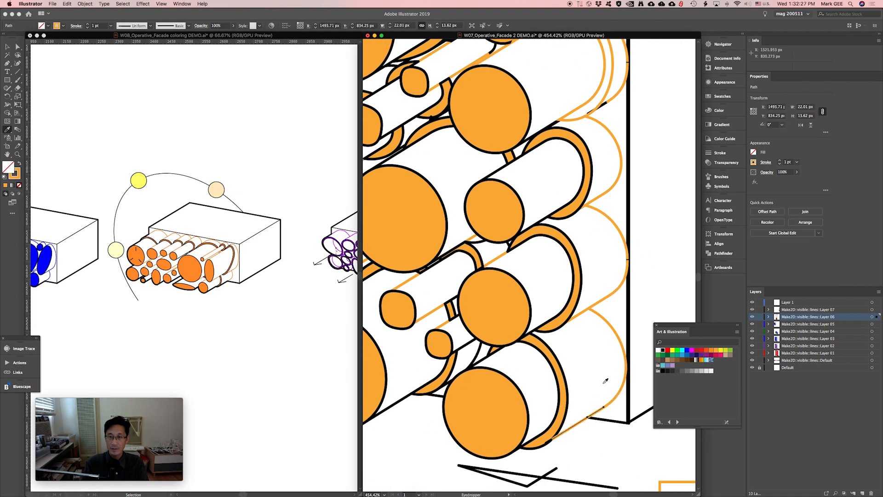
- Apply the orange outline to the leftover black line segments on the cylinders near the box's front vertical edge
drag(576, 193, 594, 333)
super+click(619, 246)
super+click(627, 134)
click(591, 60)
super+click(586, 65)
click(594, 60)
- Examine the finished orange diagram in the reference document up close to compare its linework with the current diagram
drag(425, 117, 499, 171)
key(super+minus)
key(super+minus)
drag(511, 230, 496, 157)
key(v)
click(170, 261)
drag(197, 266, 208, 229)
key(super+minus)
drag(151, 255, 184, 227)
click(437, 82)
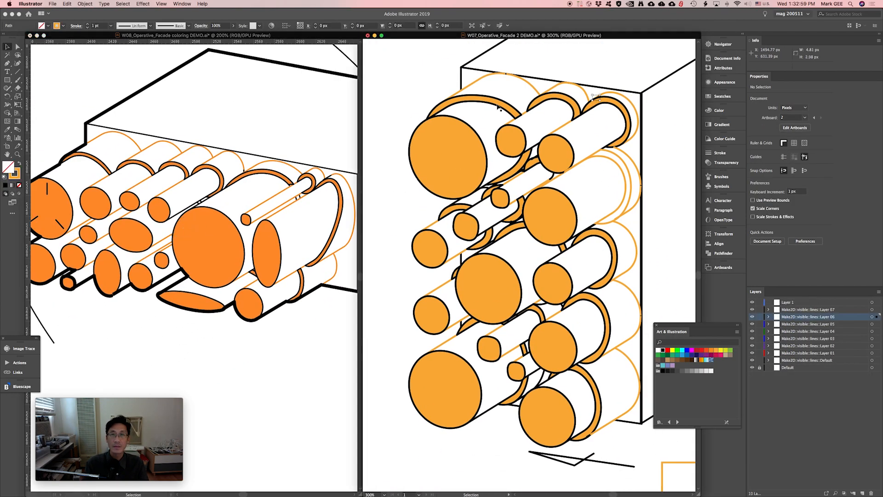
- Select all objects with the same fill and stroke as the uppermost orange ring, and clear the selection
click(499, 106)
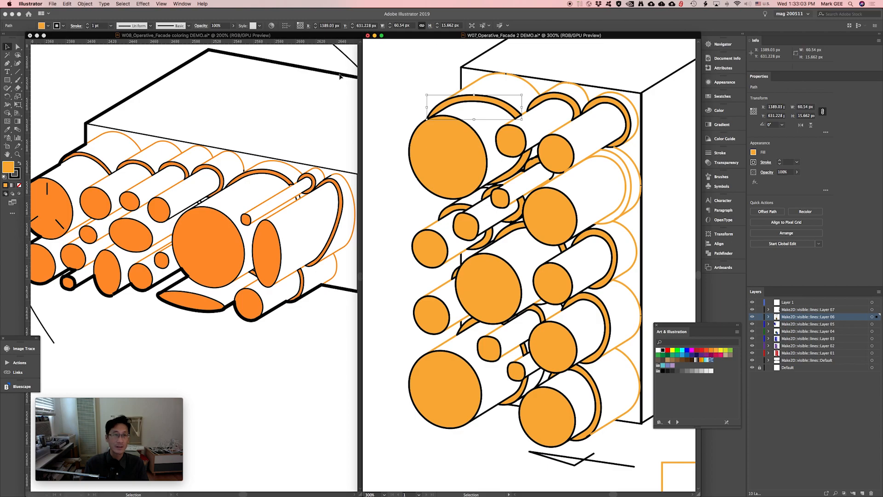
click(123, 3)
mouse_move(123, 68)
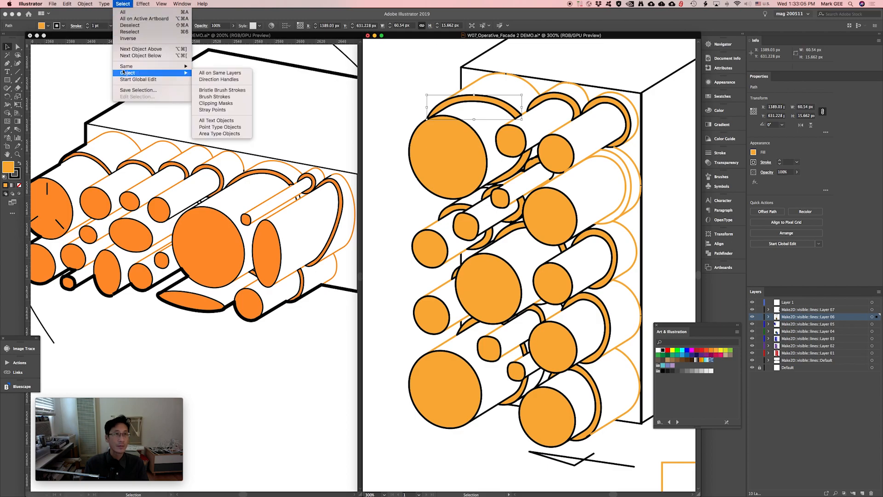
click(221, 89)
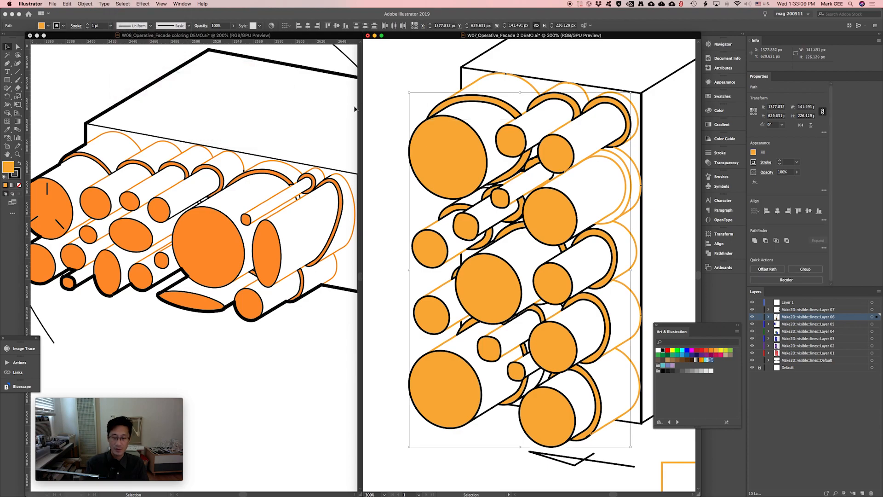
click(394, 116)
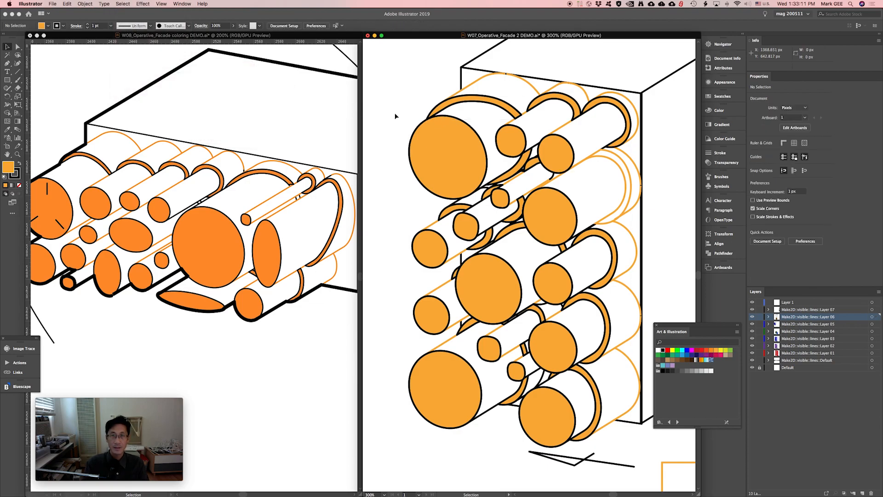
- Delete the orange outlined sample rectangle below the orange diagram
key(super+minus)
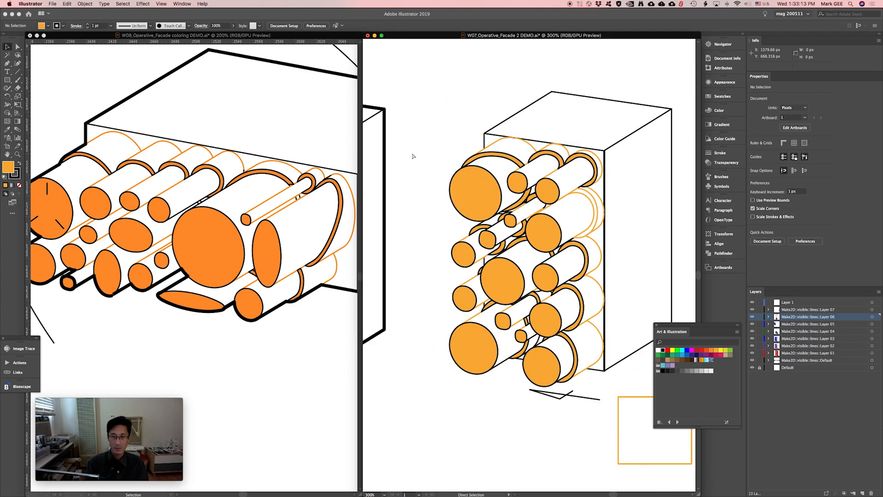
drag(440, 167, 426, 154)
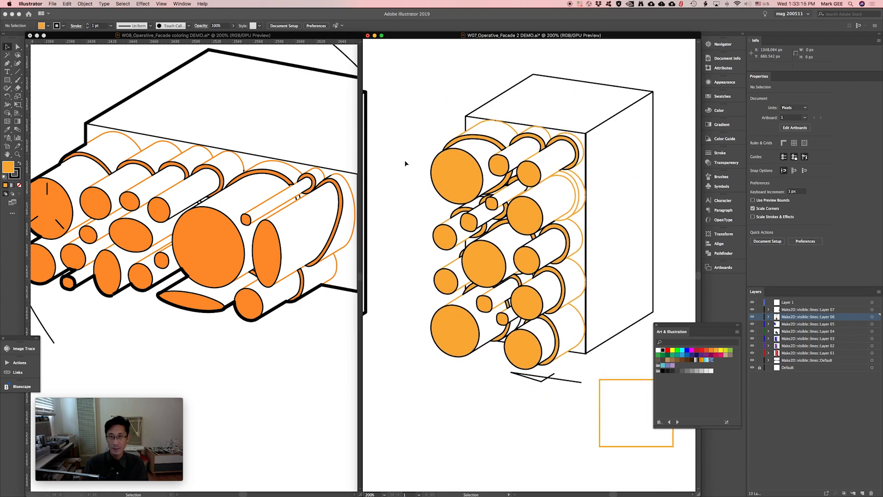
scroll(436, 308, down, 2)
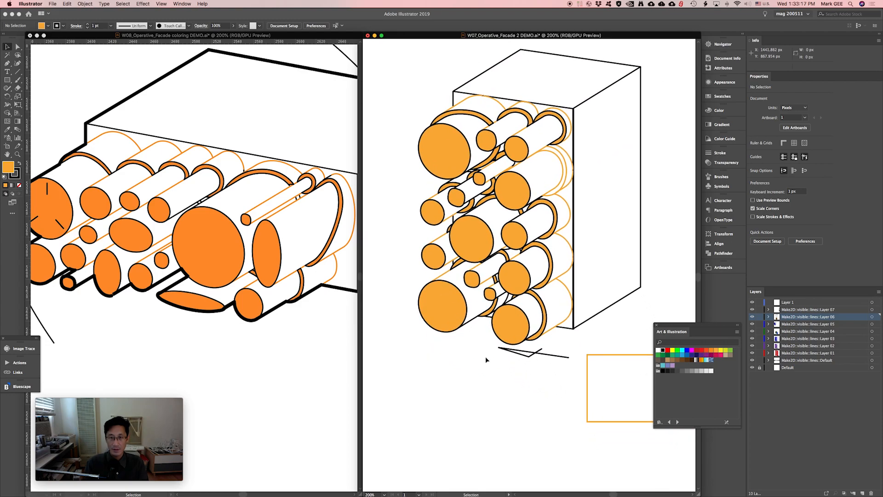
key(super+minus)
key(super+minus)
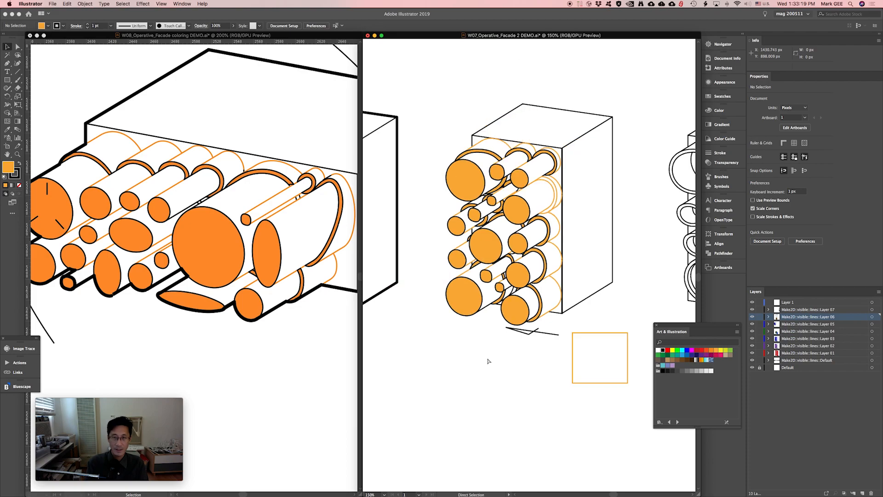
drag(589, 303, 582, 319)
key(Delete)
drag(587, 189, 573, 245)
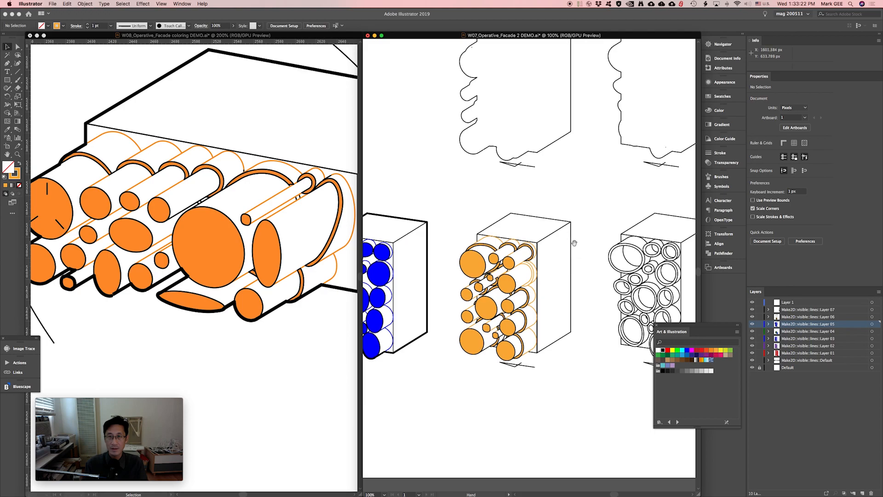
- Set the silhouette outline above the orange diagram to a 3 pt stroke and move it onto the orange diagram
click(534, 145)
click(797, 163)
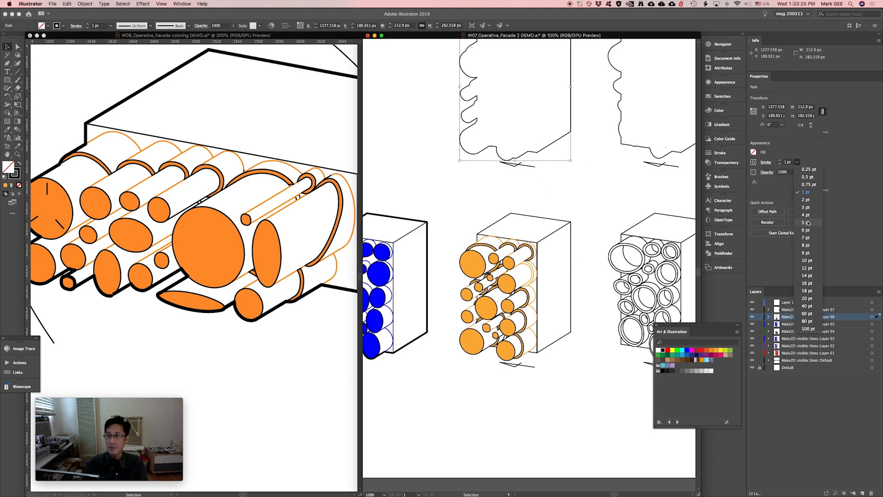
click(806, 207)
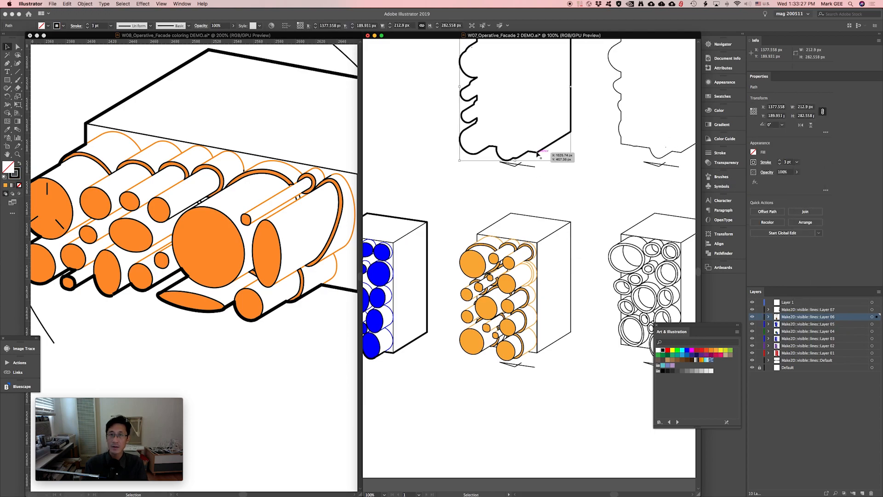
drag(537, 163, 540, 357)
click(601, 394)
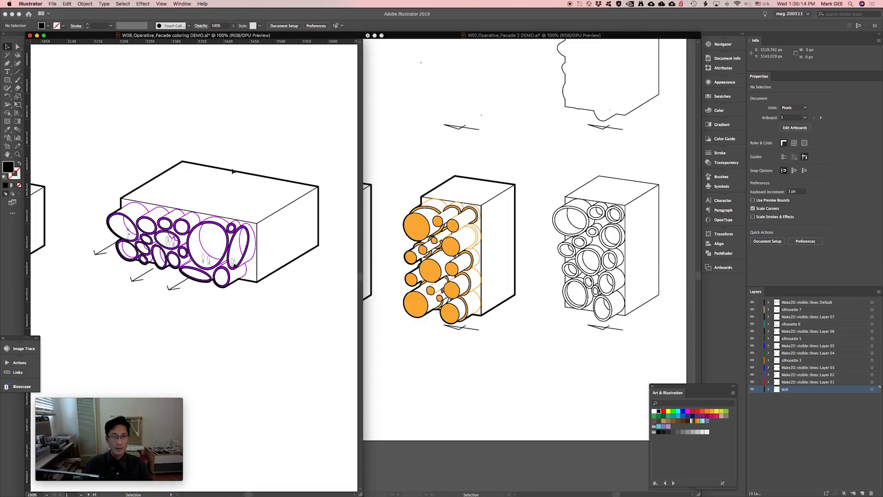
- Examine the purple ring diagram in the reference document and compare it with the uncolored tube diagram beside the orange one
drag(130, 174, 95, 164)
drag(78, 174, 265, 295)
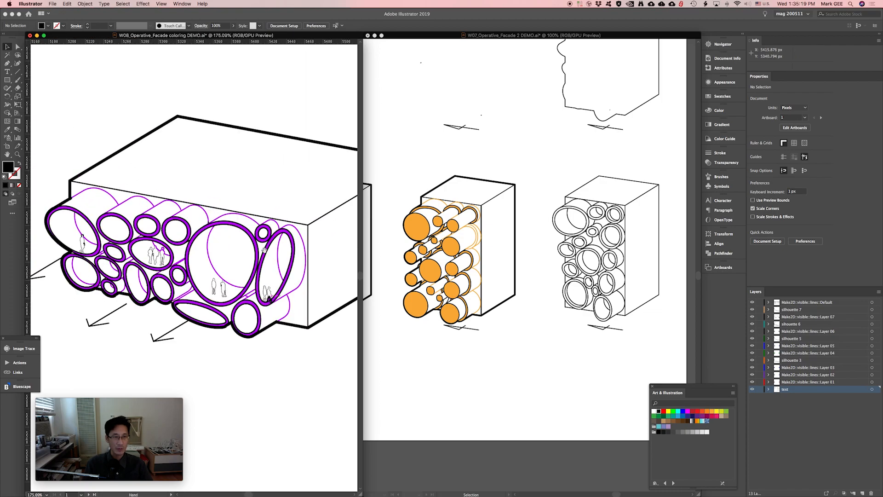
drag(263, 249, 280, 225)
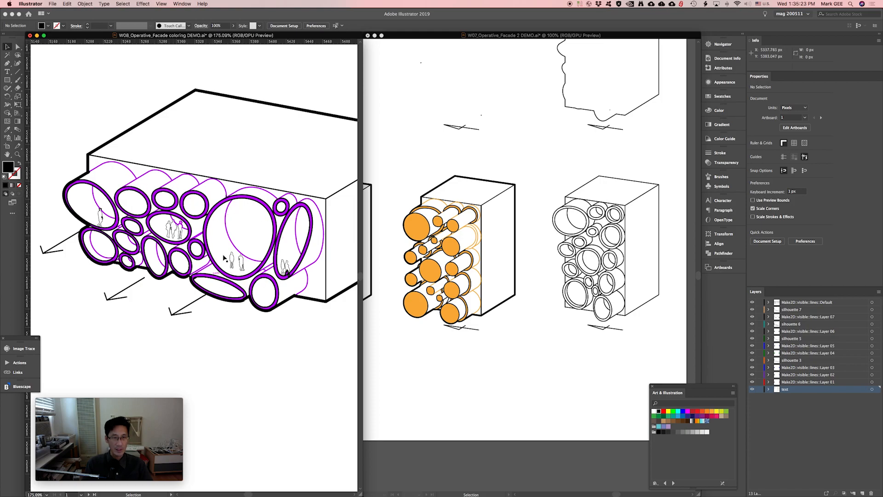
drag(299, 291, 294, 286)
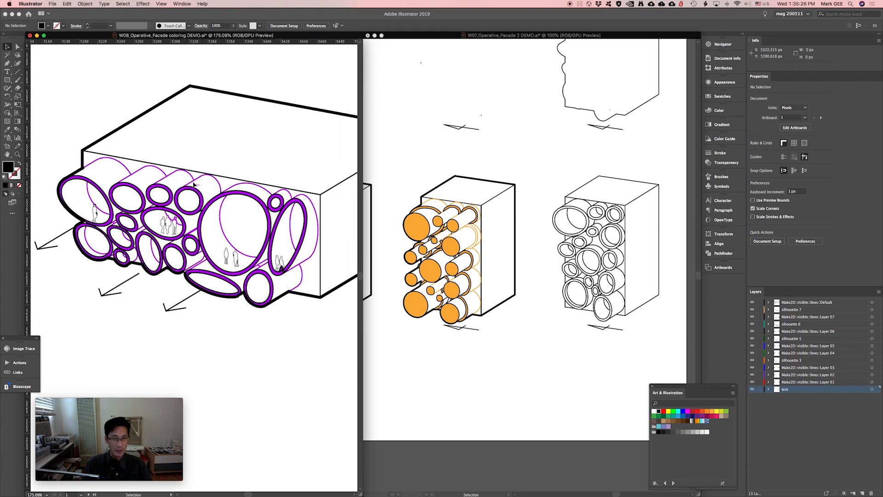
click(530, 348)
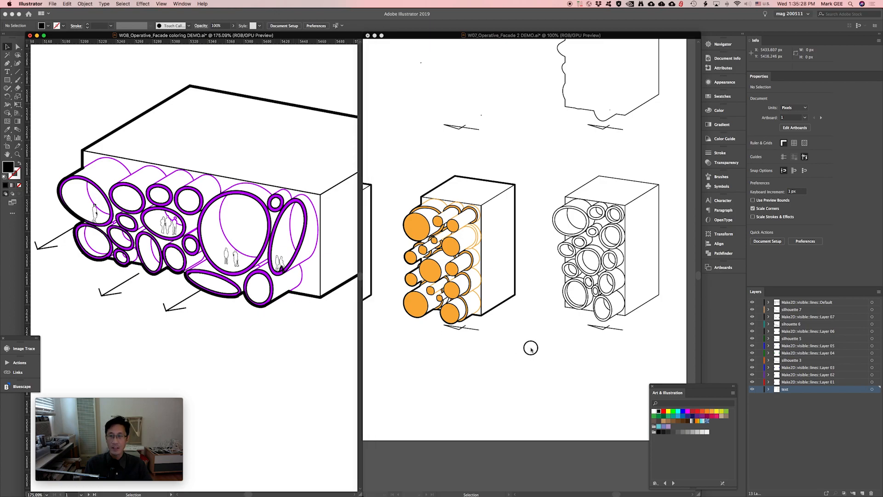
drag(560, 355, 506, 345)
click(568, 358)
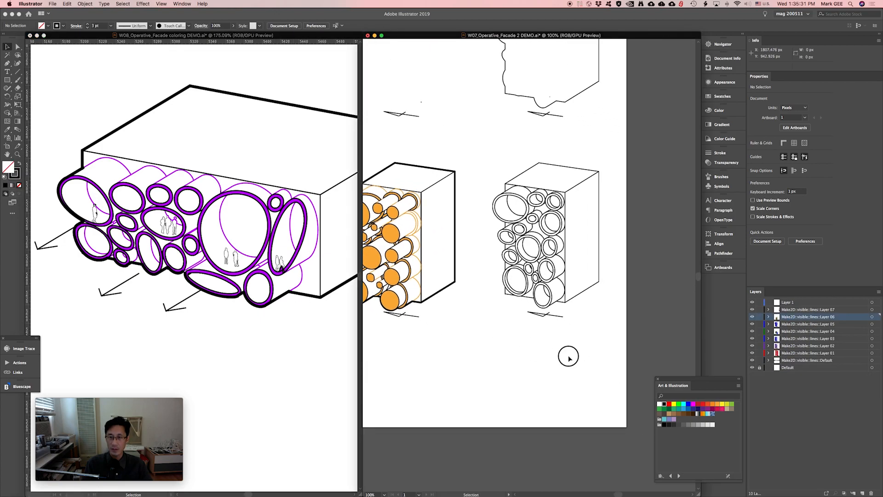
- Draw a sample rectangle about 93 by 58 px below the uncolored tube diagram, with RGB Magenta fill and a 1 pt stroke
key(m)
mouse_move(529, 349)
mouse_down()
mouse_move(566, 378)
mouse_move(579, 377)
mouse_up()
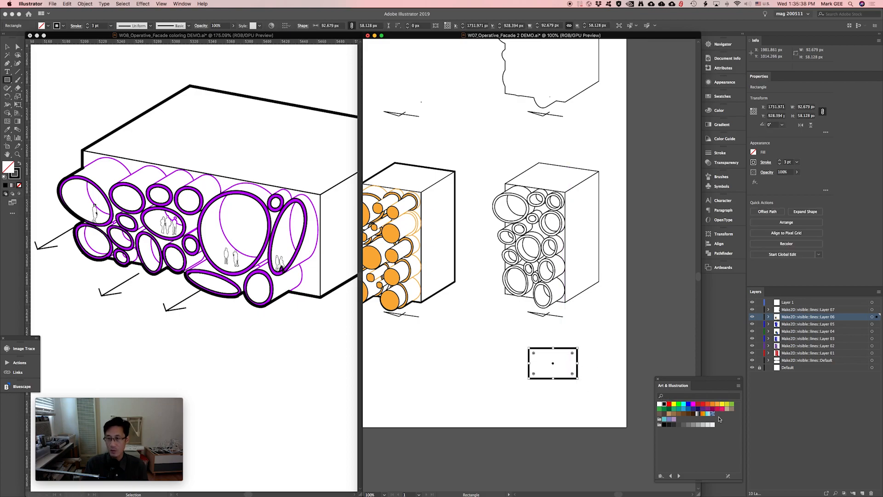
click(693, 404)
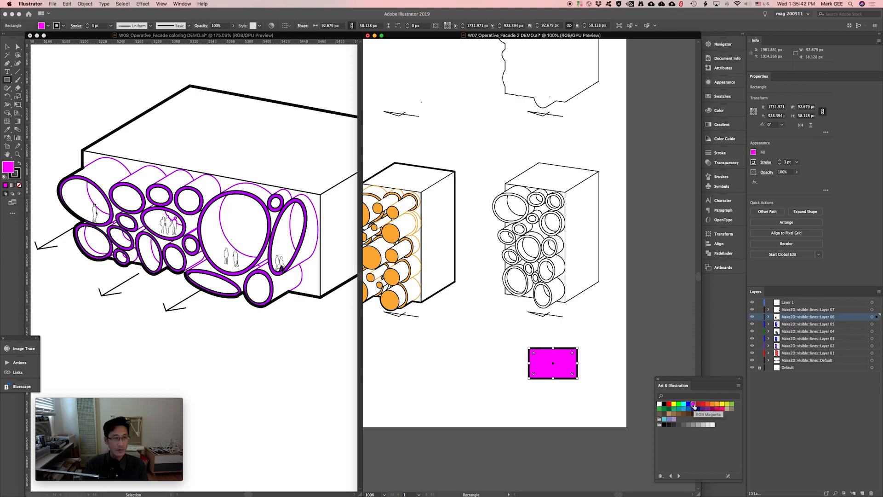
click(797, 163)
click(805, 192)
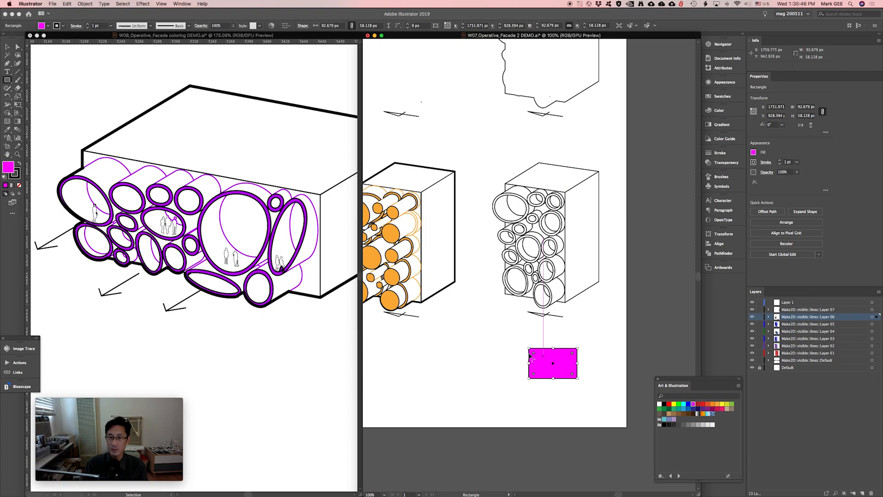
key(v)
drag(562, 356, 583, 360)
click(594, 336)
- Fill all fifteen front rings of the uncolored tube diagram with magenta using the Shape Builder, and clear the selection
key(z)
drag(485, 164, 572, 262)
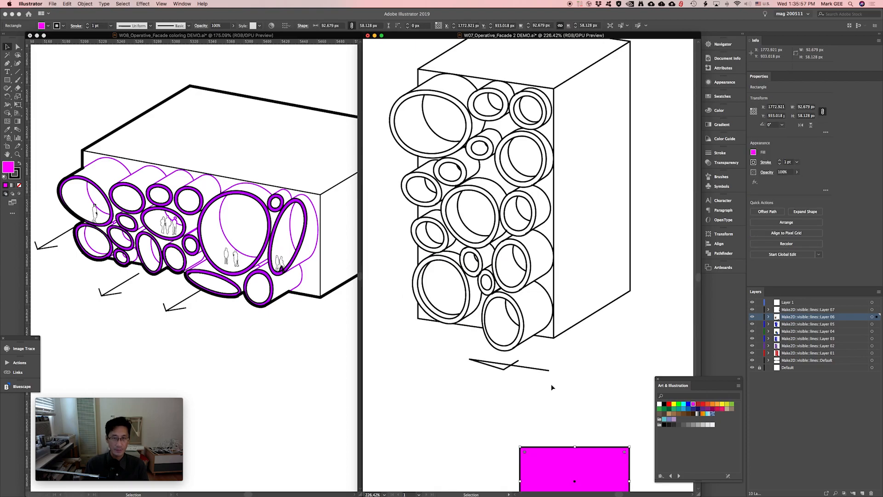
key(shift+m)
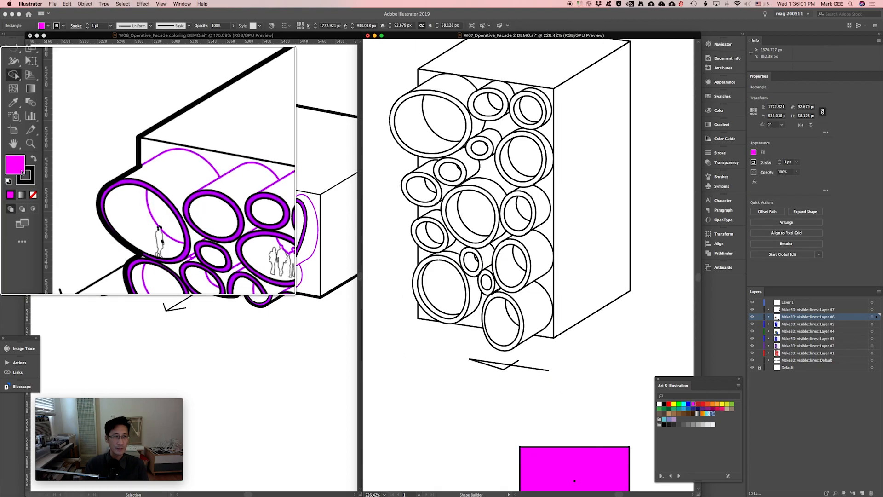
key(v)
drag(384, 64, 559, 352)
drag(397, 153, 391, 215)
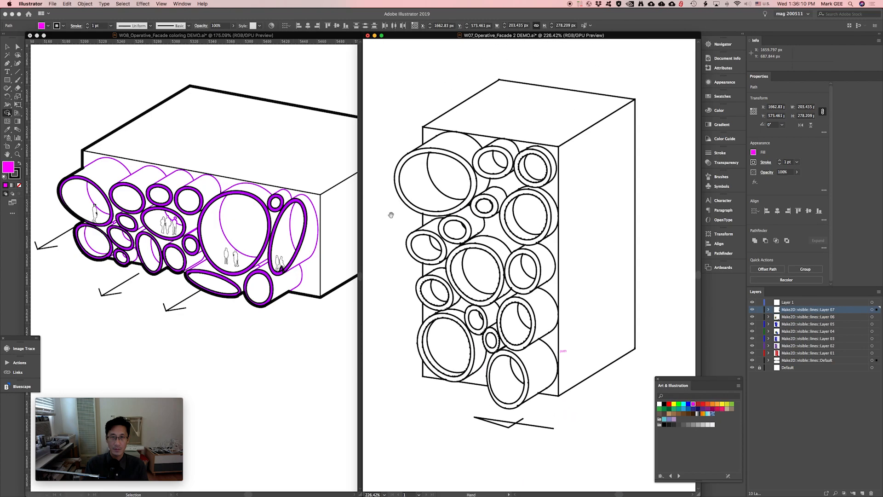
click(399, 177)
click(506, 161)
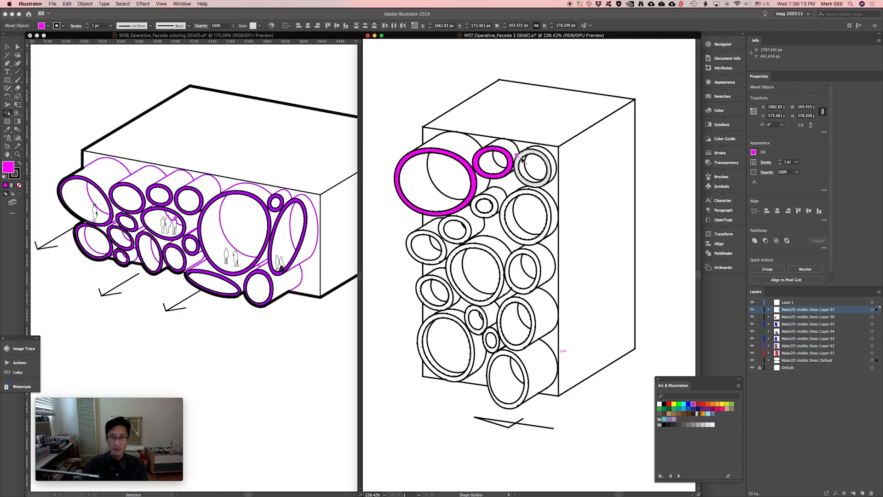
click(521, 157)
click(518, 187)
click(487, 198)
click(455, 220)
click(433, 232)
click(456, 254)
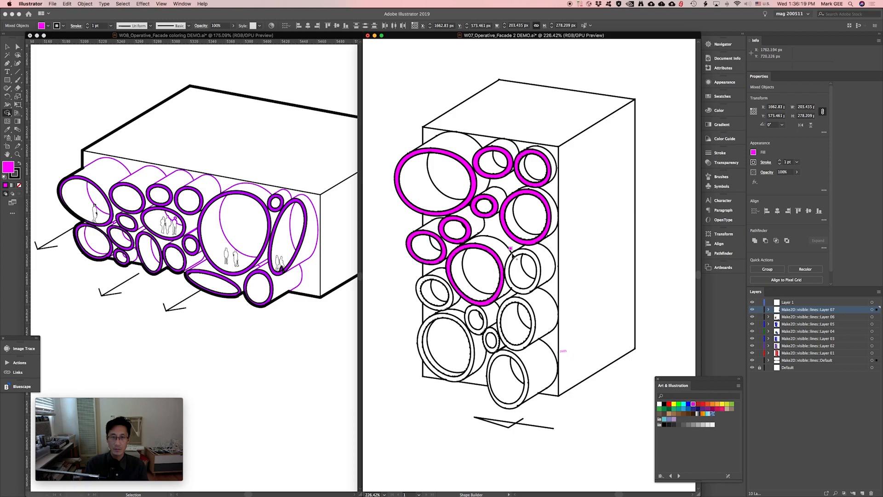
click(511, 249)
click(444, 281)
click(472, 312)
click(504, 313)
click(487, 334)
click(495, 364)
click(425, 331)
key(v)
click(394, 267)
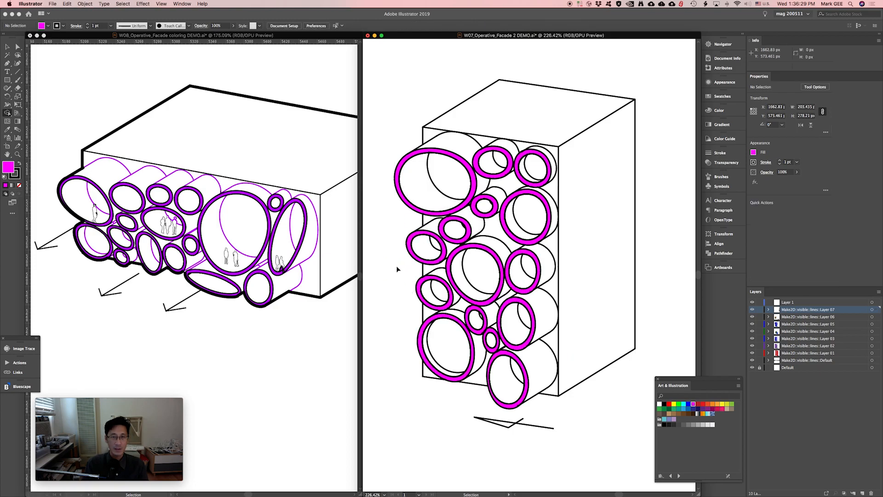
- Move the magenta sample rectangle to the Make2D visible lines Layer 07 and lock all other layers
scroll(411, 269, down, 3)
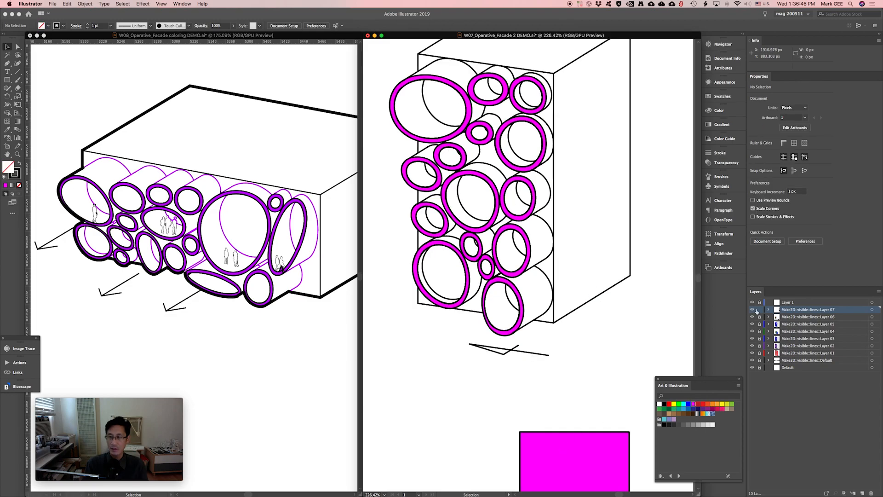
drag(759, 305, 759, 339)
click(588, 477)
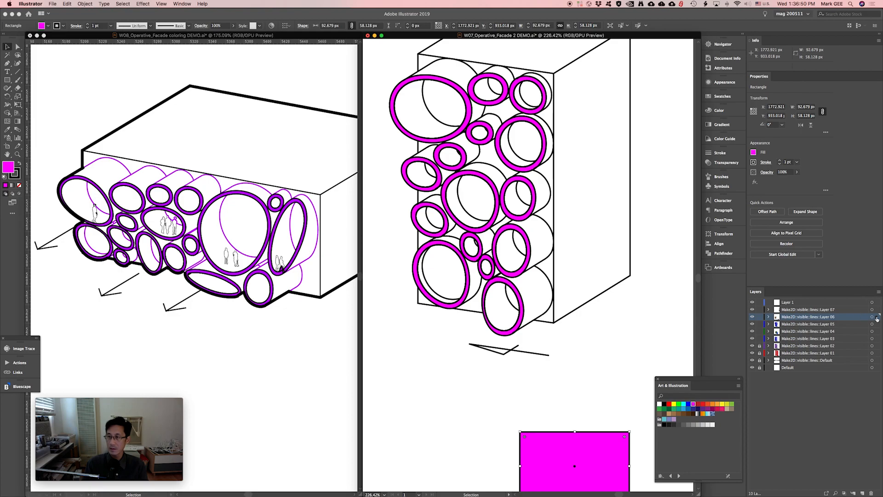
drag(877, 314, 877, 310)
mouse_move(761, 322)
mouse_down()
mouse_move(762, 345)
mouse_move(761, 315)
mouse_up()
click(757, 344)
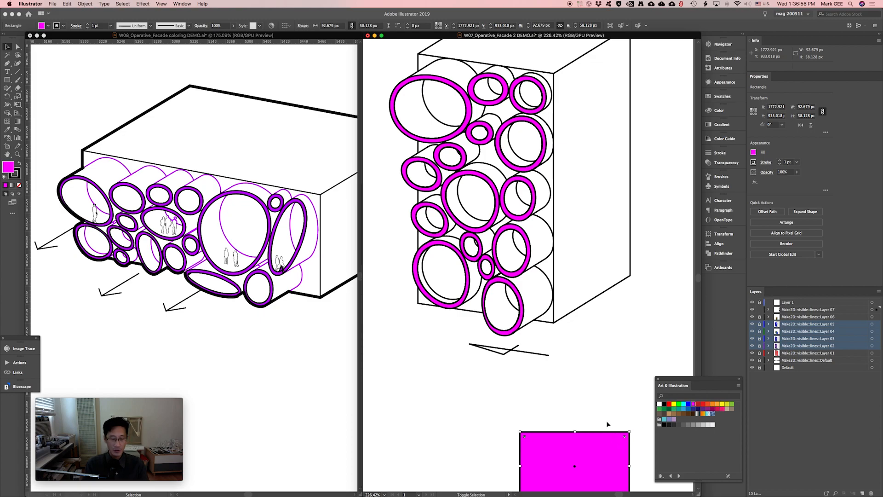
- Give the sample rectangle a magenta stroke and no fill
key(shift+x)
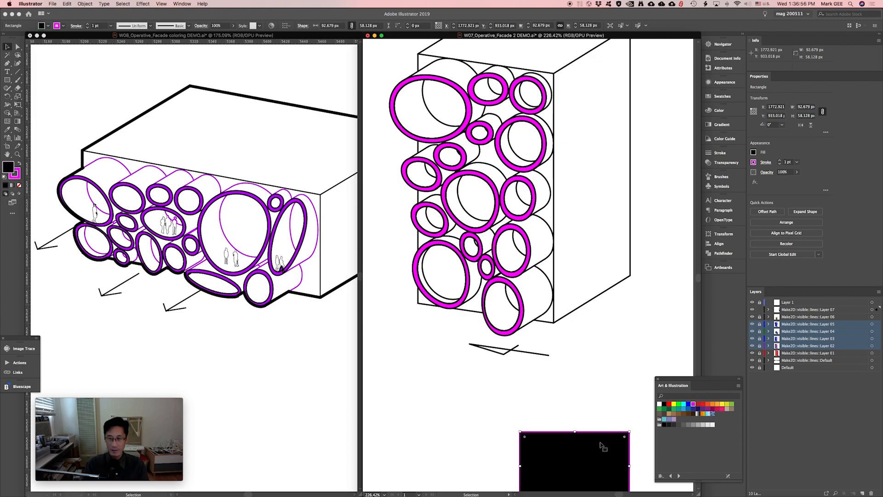
click(19, 185)
scroll(572, 212, up, 3)
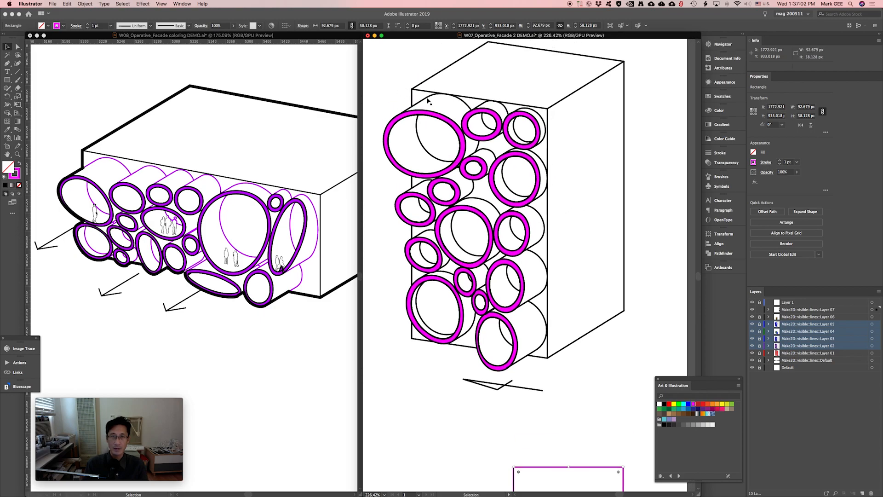
- Select all objects sharing a black tube line's fill and stroke, keeping only the magenta diagram's tube linework selected
click(465, 104)
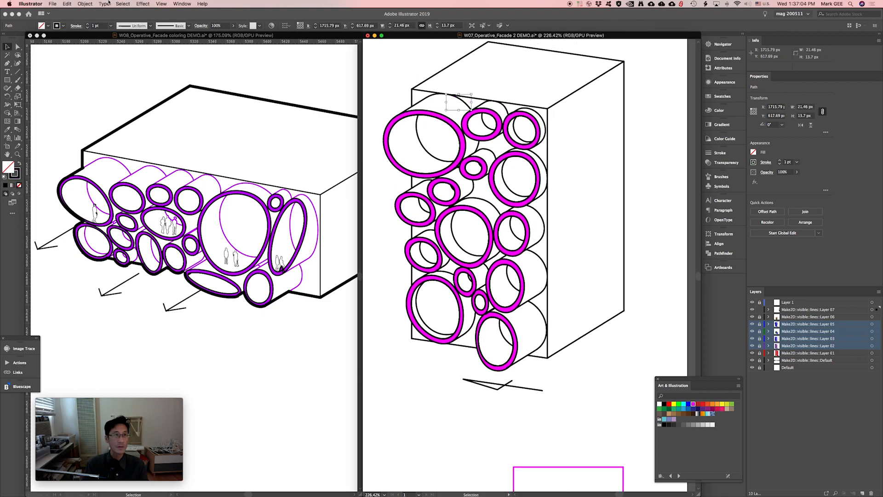
key(super+minus)
key(super+minus)
key(super+minus)
key(super+minus)
click(124, 3)
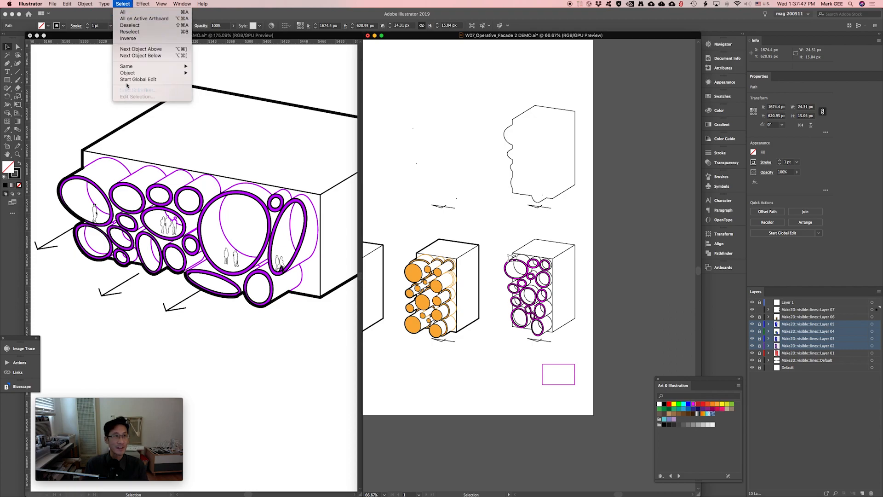
mouse_move(138, 67)
click(217, 86)
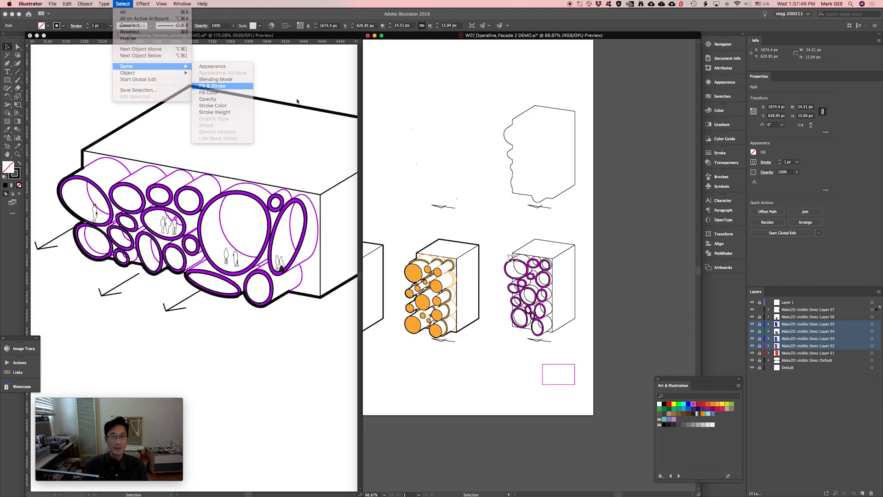
drag(534, 186, 582, 204)
key(space)
drag(437, 181, 639, 168)
drag(442, 177, 651, 162)
drag(414, 183, 485, 178)
drag(518, 212, 546, 248)
key(space)
drag(538, 177, 426, 206)
drag(484, 220, 558, 320)
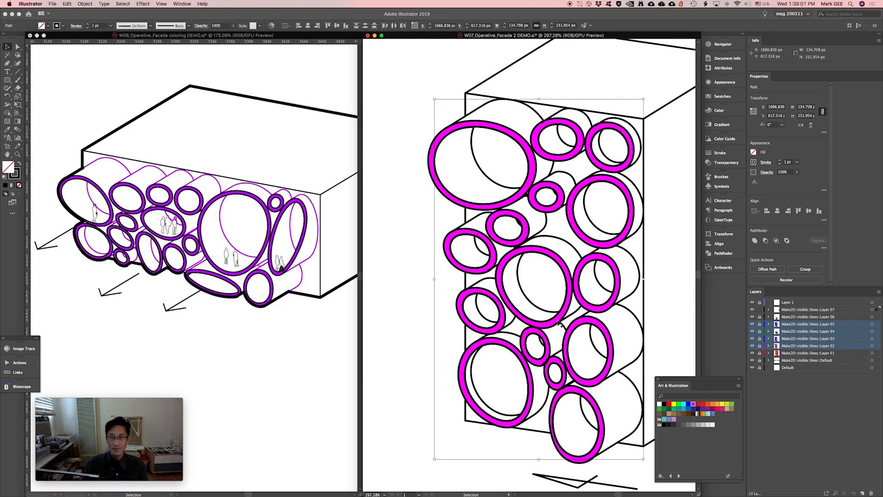
- Apply the sample rectangle's magenta stroke to the selected tube linework with the Eyedropper, and clear the selection
key(a)
drag(591, 276, 558, 232)
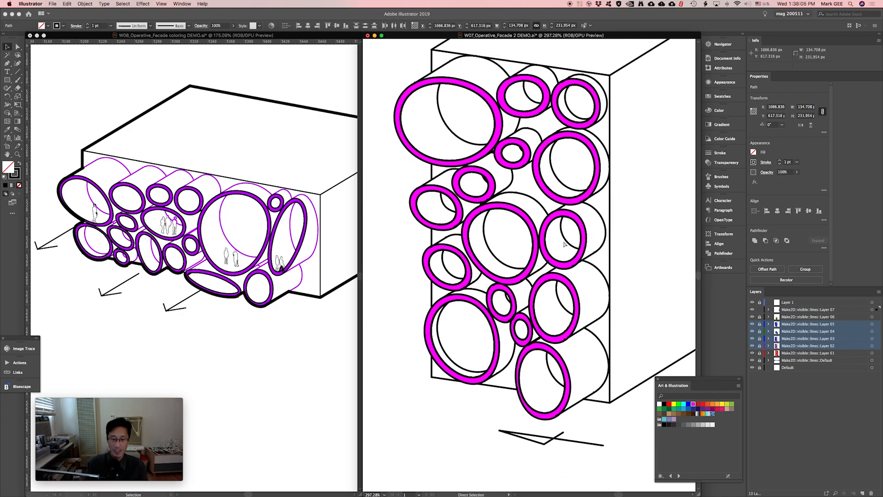
key(super+minus)
key(v)
drag(431, 351, 424, 328)
mouse_move(535, 390)
mouse_down()
mouse_move(525, 387)
mouse_move(545, 389)
mouse_up()
key(i)
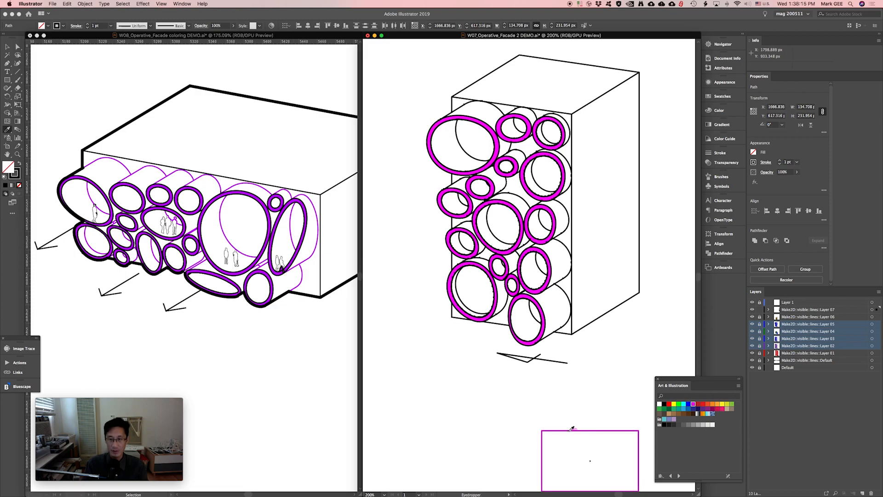
click(571, 431)
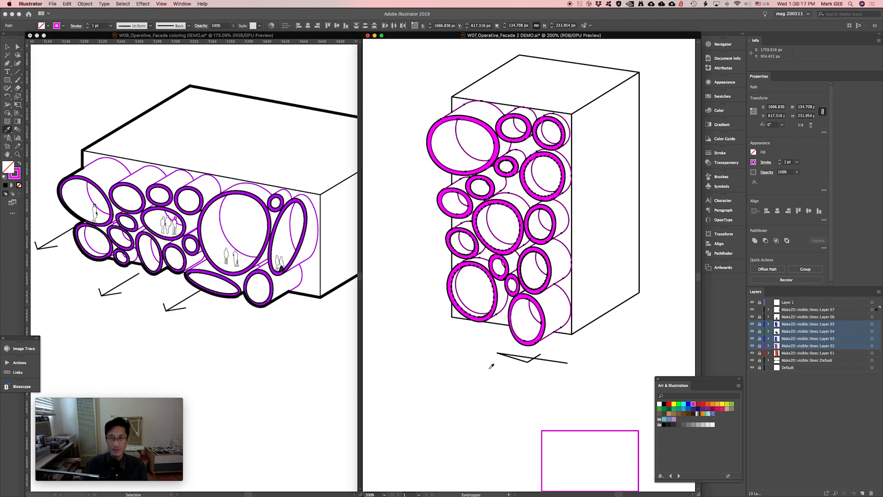
super+click(413, 294)
- Select all magenta-filled rings by matching fill and stroke, bring them to the front, and clear the selection
drag(415, 237, 406, 274)
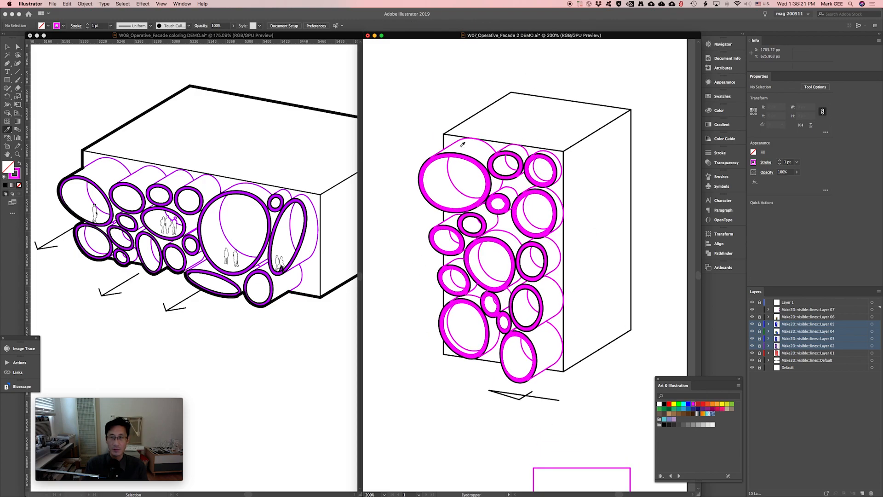
key(v)
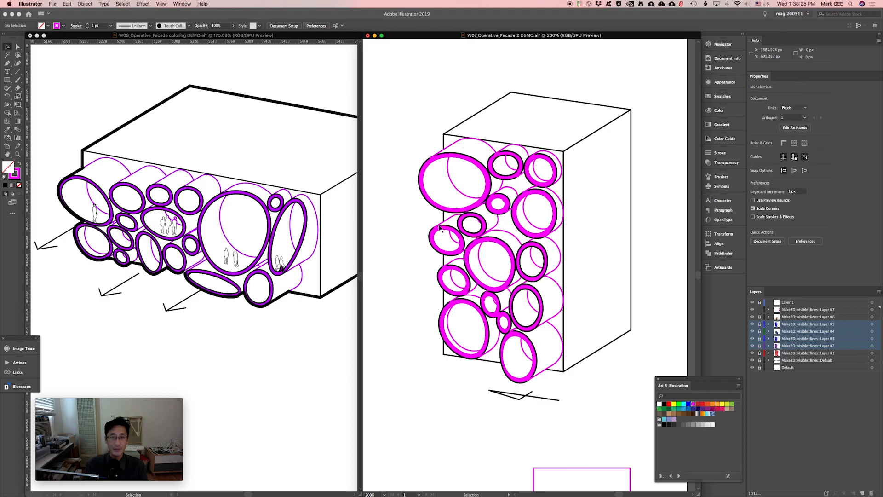
click(438, 159)
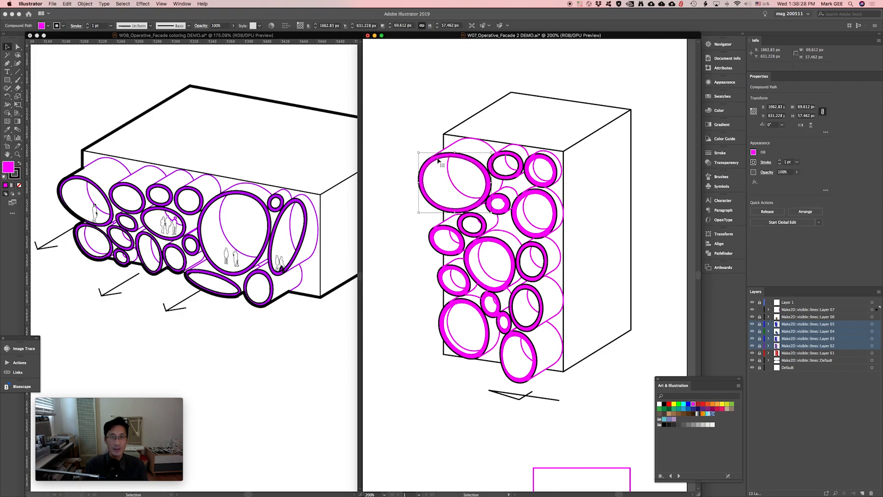
click(118, 4)
mouse_move(175, 66)
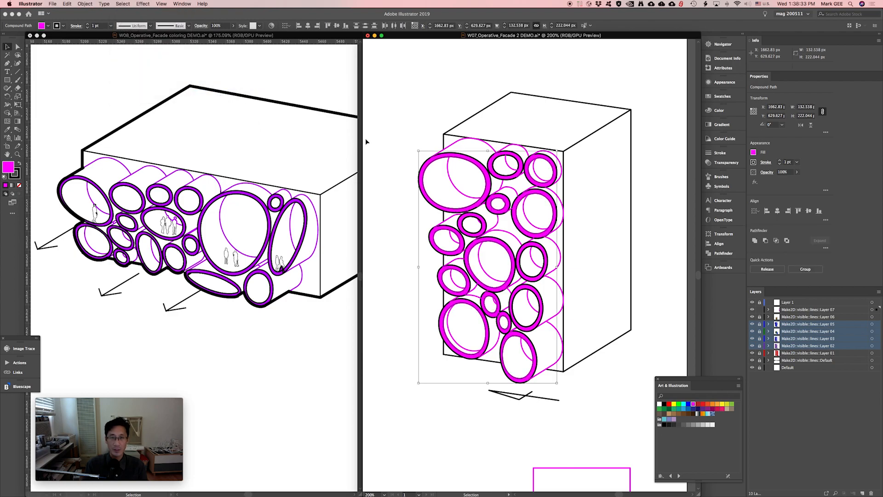
key(a)
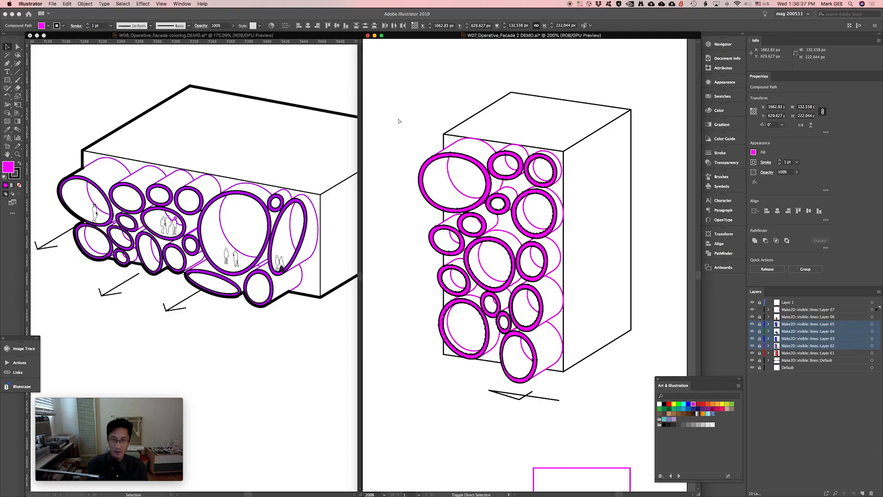
click(408, 133)
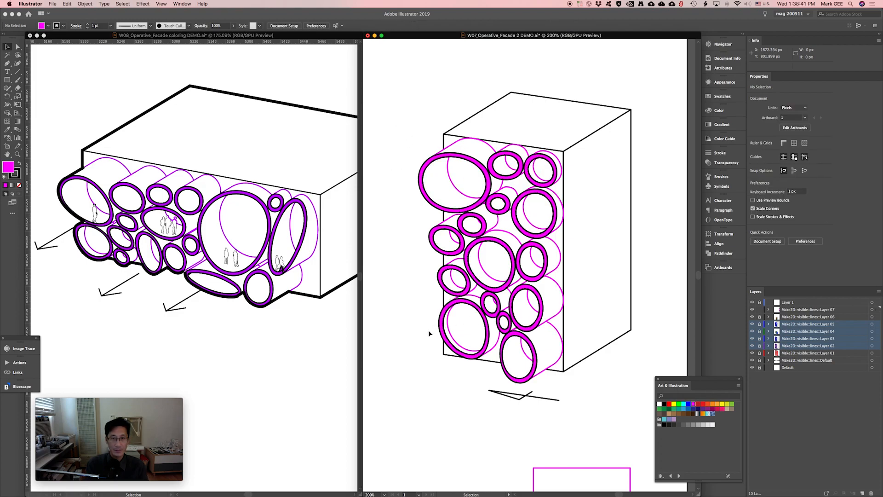
- Move the loose building silhouette outline straight down onto the magenta tube diagram so it aligns with the box's outer edges
key(super+minus)
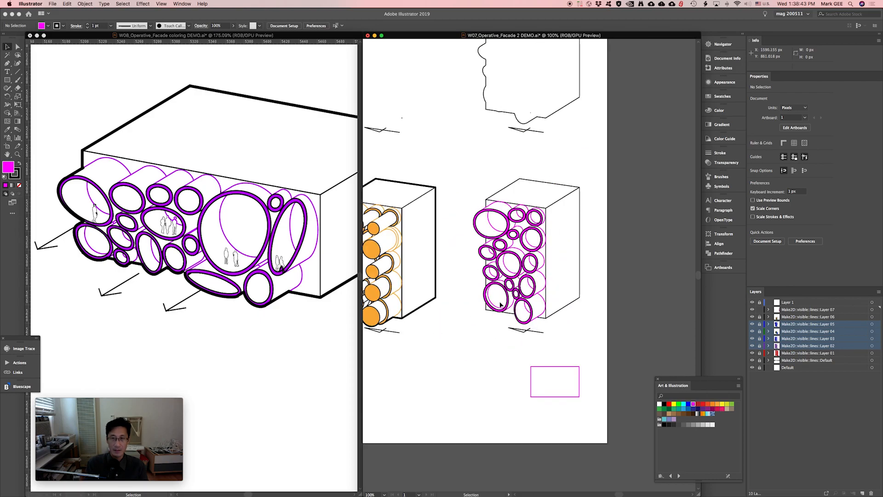
scroll(476, 184, up, 3)
scroll(477, 184, right, 2)
click(518, 168)
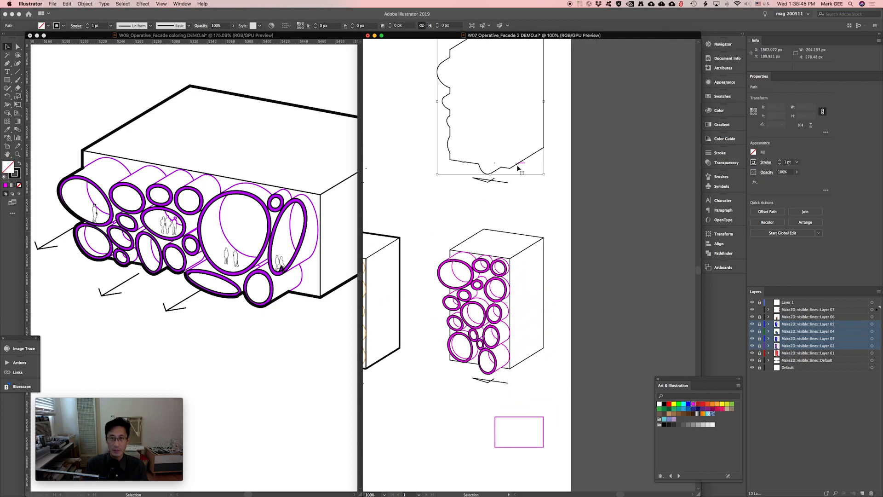
drag(511, 171, 515, 372)
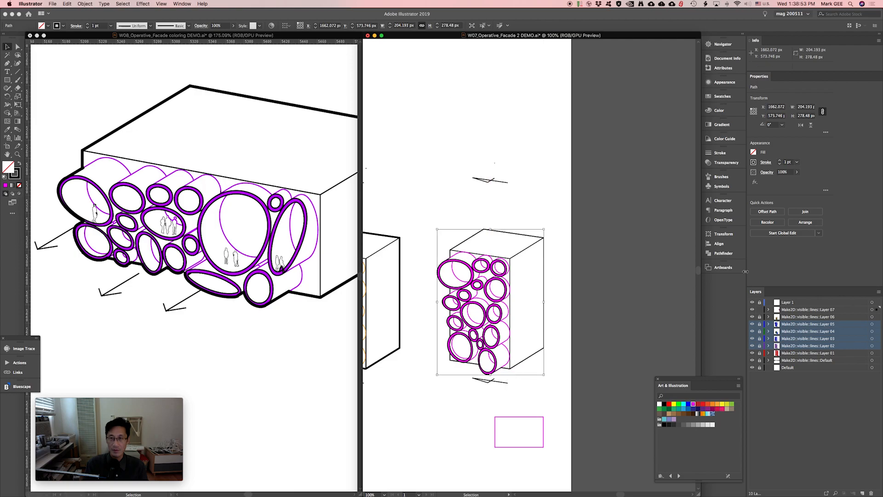
- Set the silhouette outline's stroke weight to 3 pt, clear the selection, and inspect the magenta diagram up close
click(793, 164)
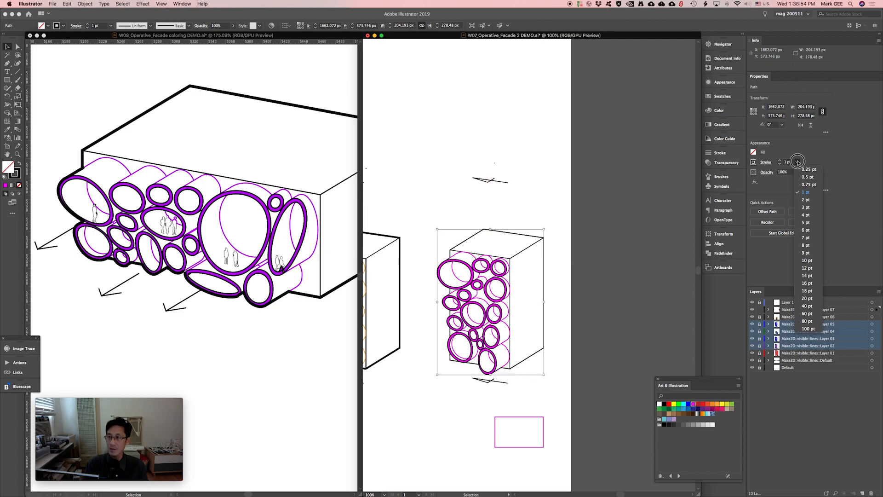
click(803, 211)
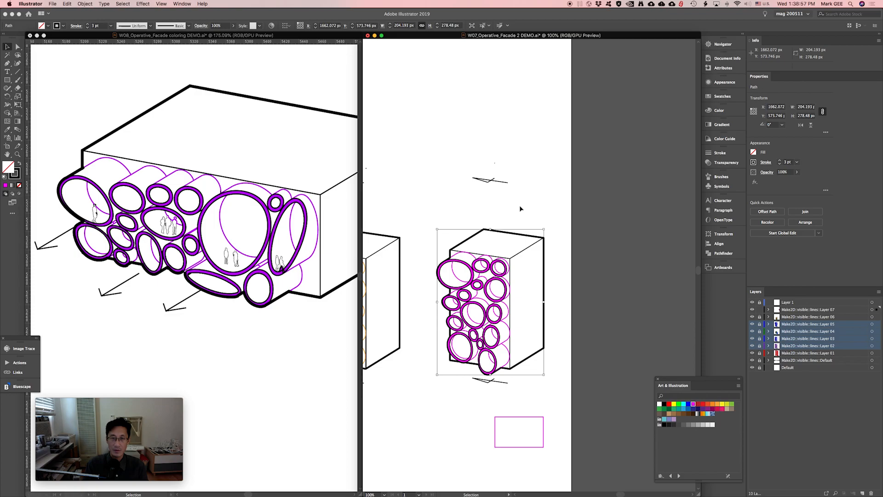
key(a)
click(437, 331)
key(super+equal)
key(super+equal)
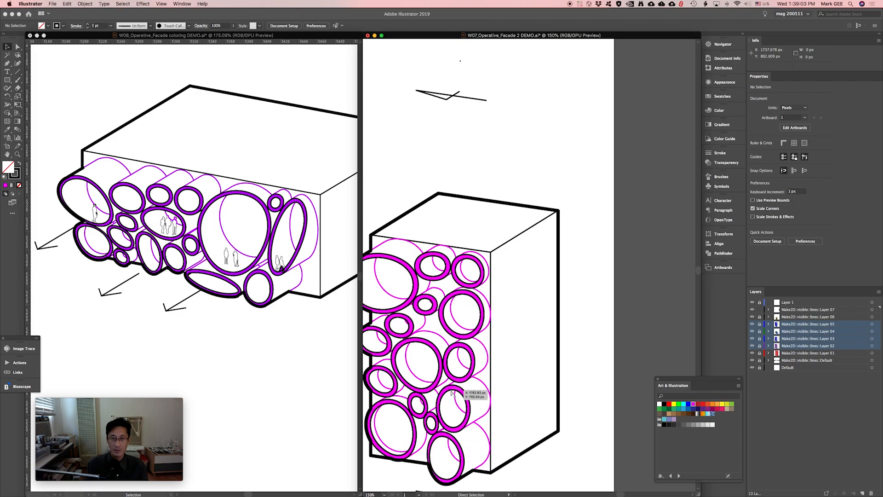
drag(523, 338, 611, 245)
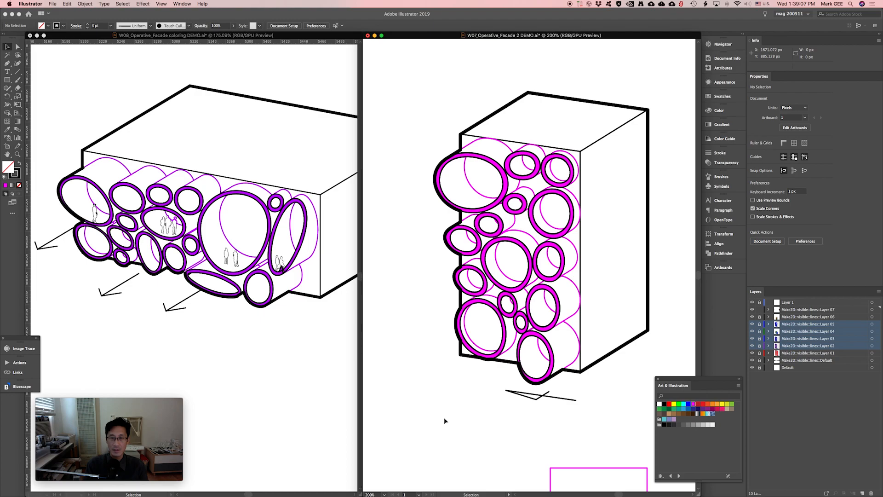